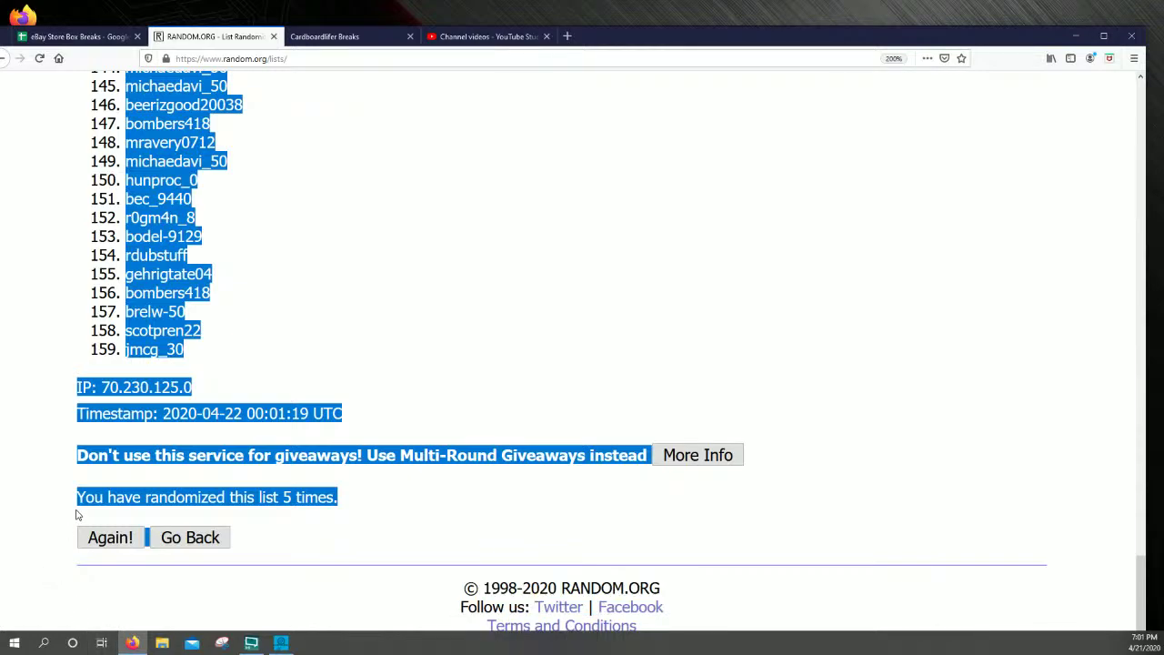
Copy all 159 randomized list entries from RANDOM.ORG and paste them into the Buyer column of the eBay Store Box Breaks spreadsheet, starting at C3
click(207, 391)
scroll(214, 383, up, 1)
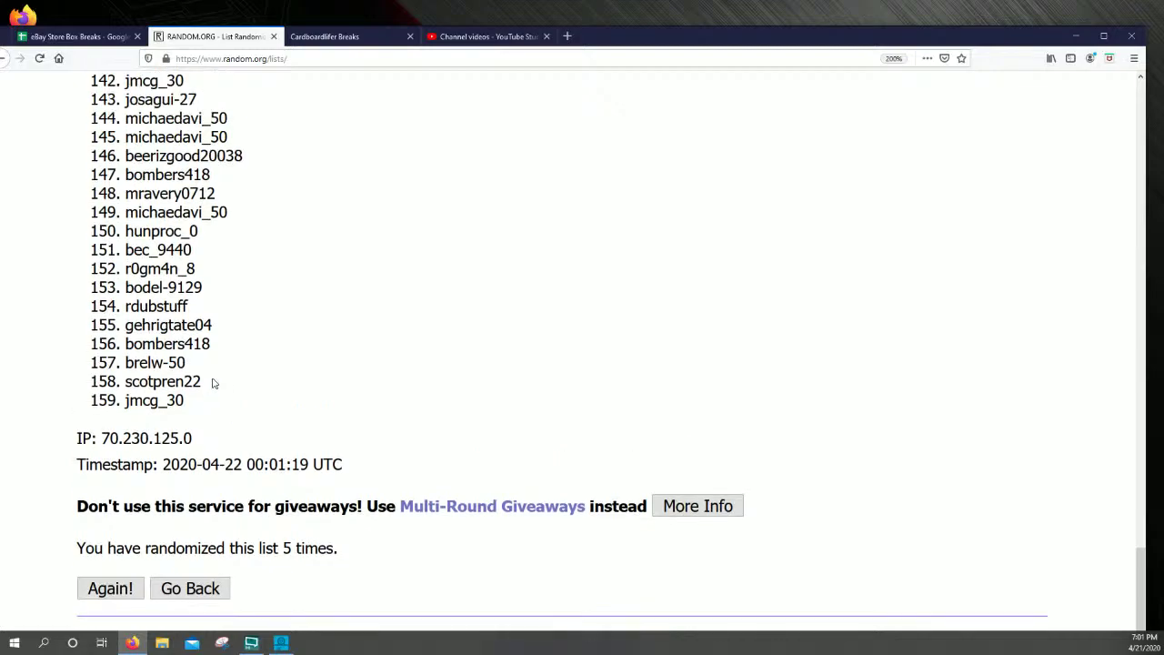
scroll(215, 383, up, 20)
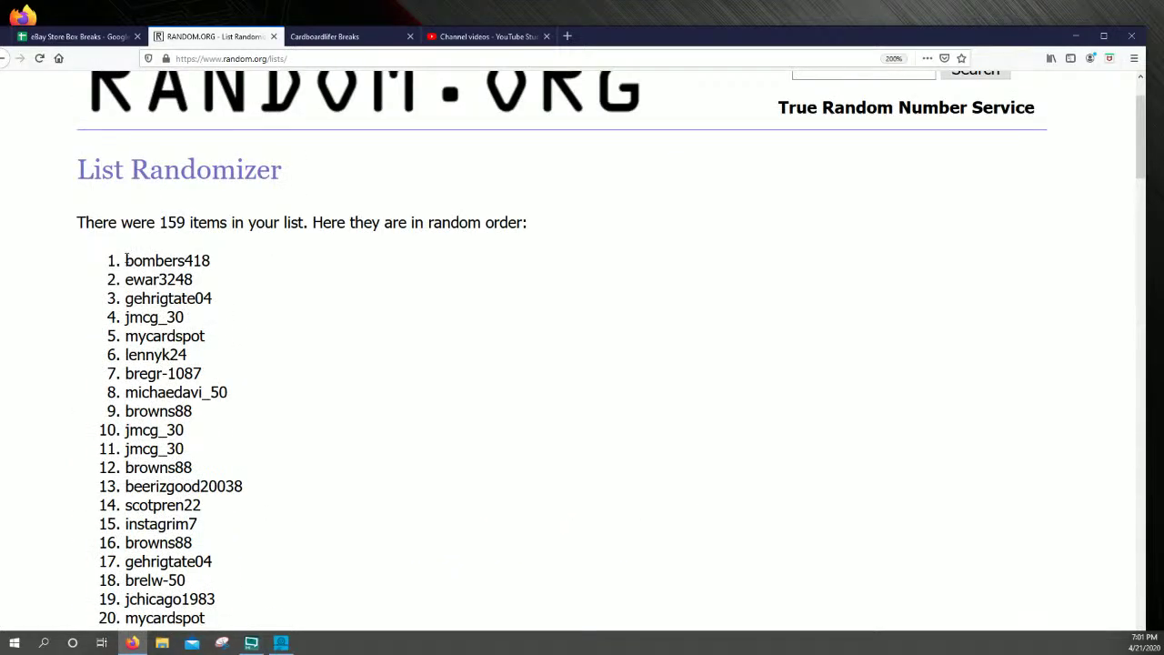
drag(126, 260, 798, 649)
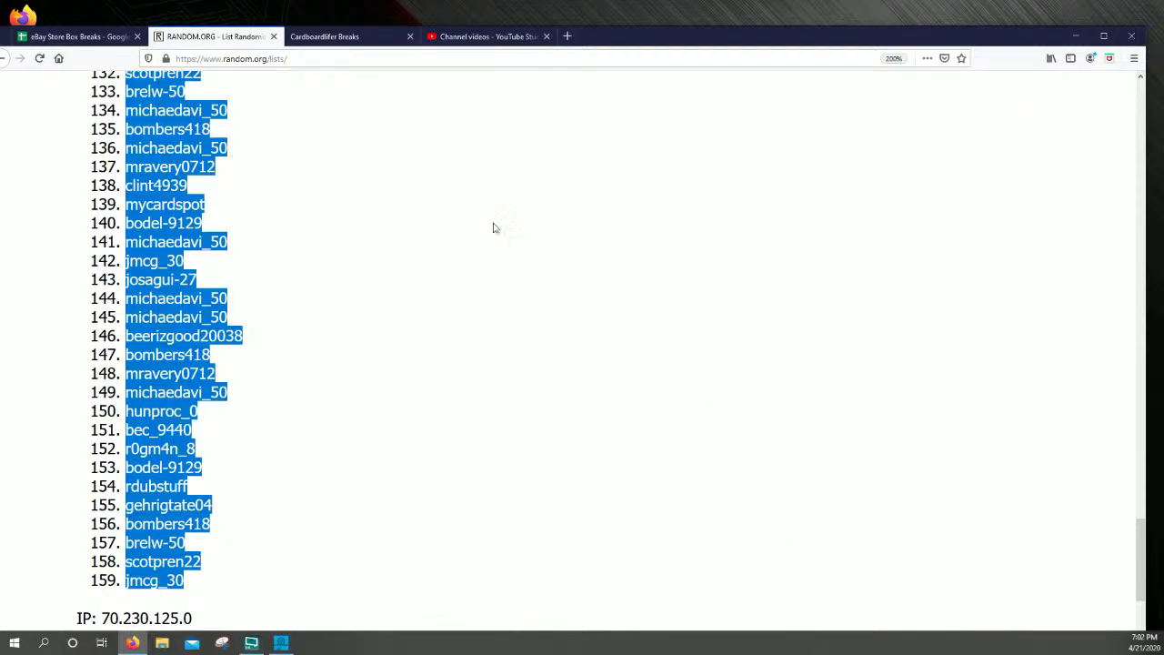
click(82, 36)
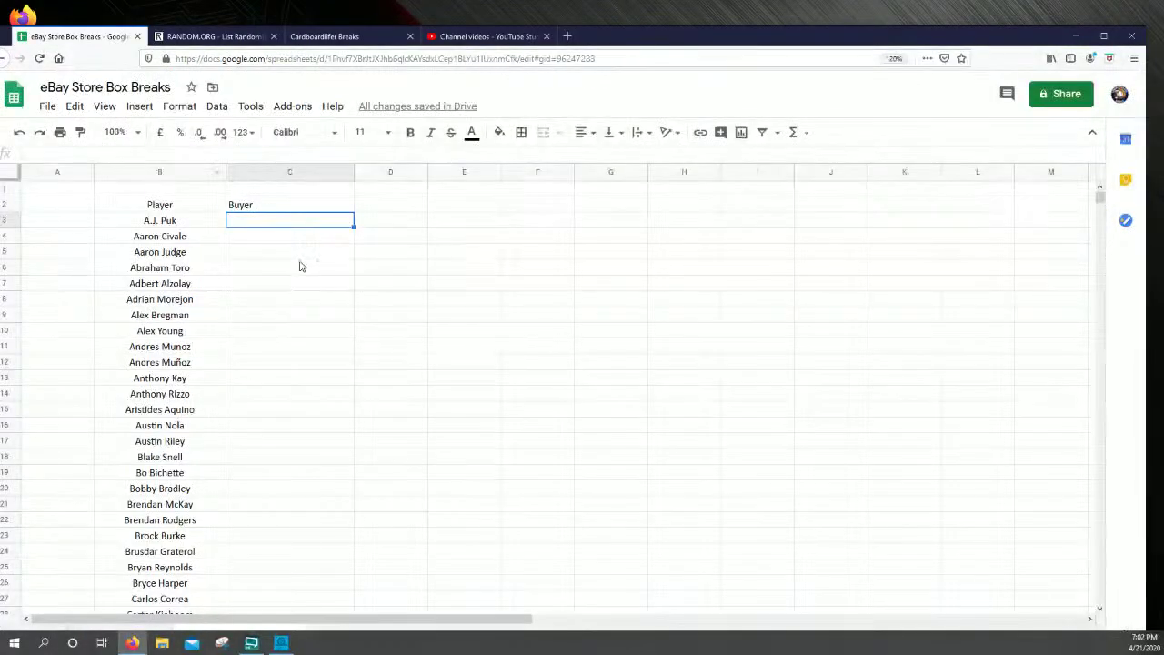
key(ctrl+v)
Narrow the empty columns D and E and widen columns F and G to make room for a second table
click(424, 200)
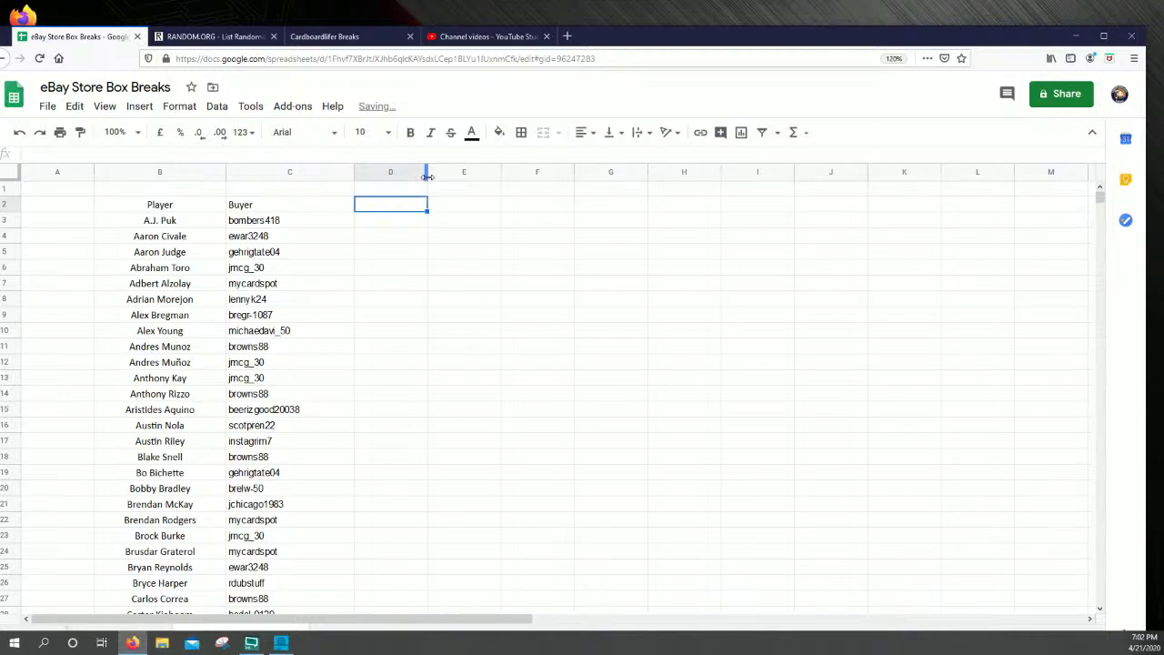
drag(428, 172, 383, 172)
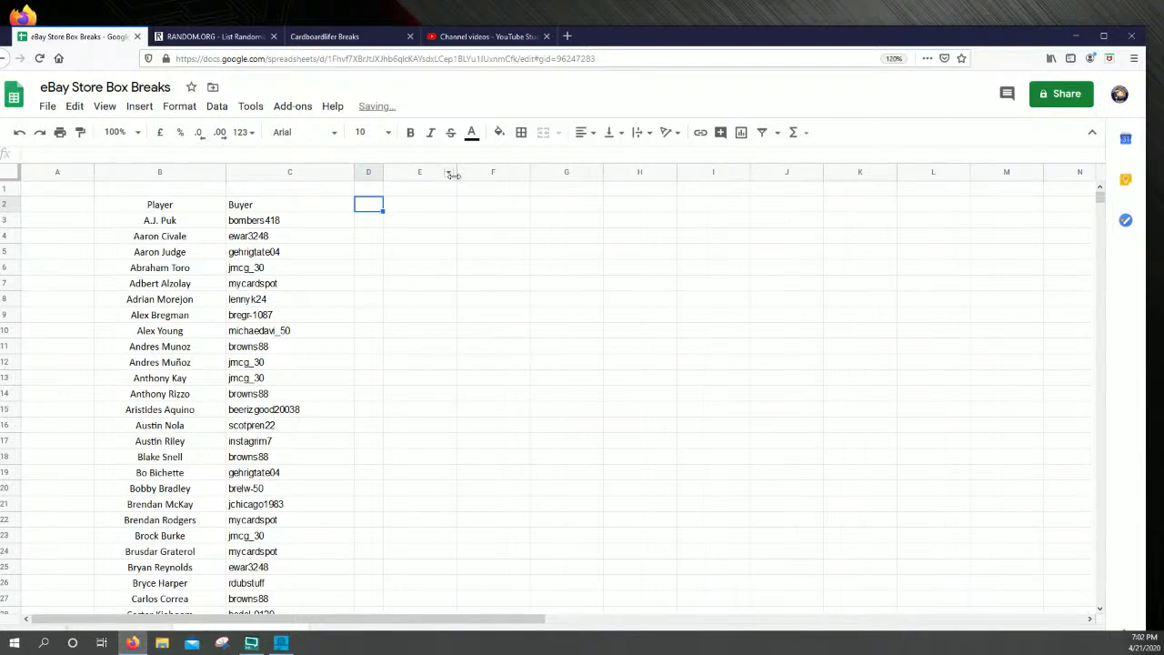
drag(457, 172, 414, 172)
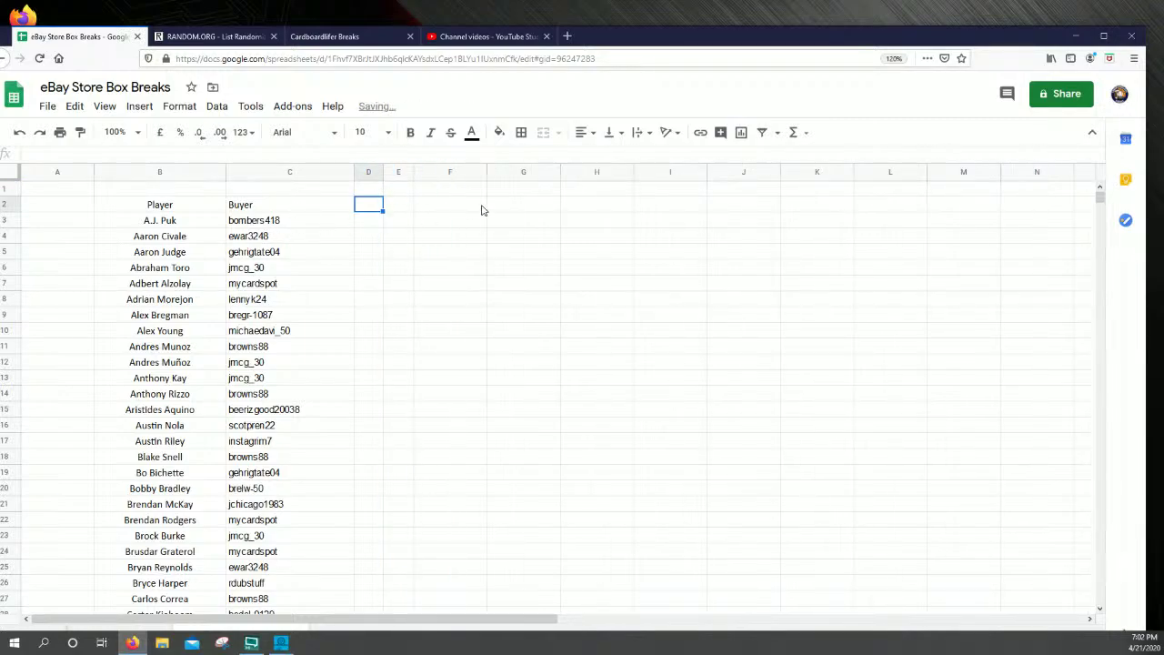
drag(487, 172, 529, 191)
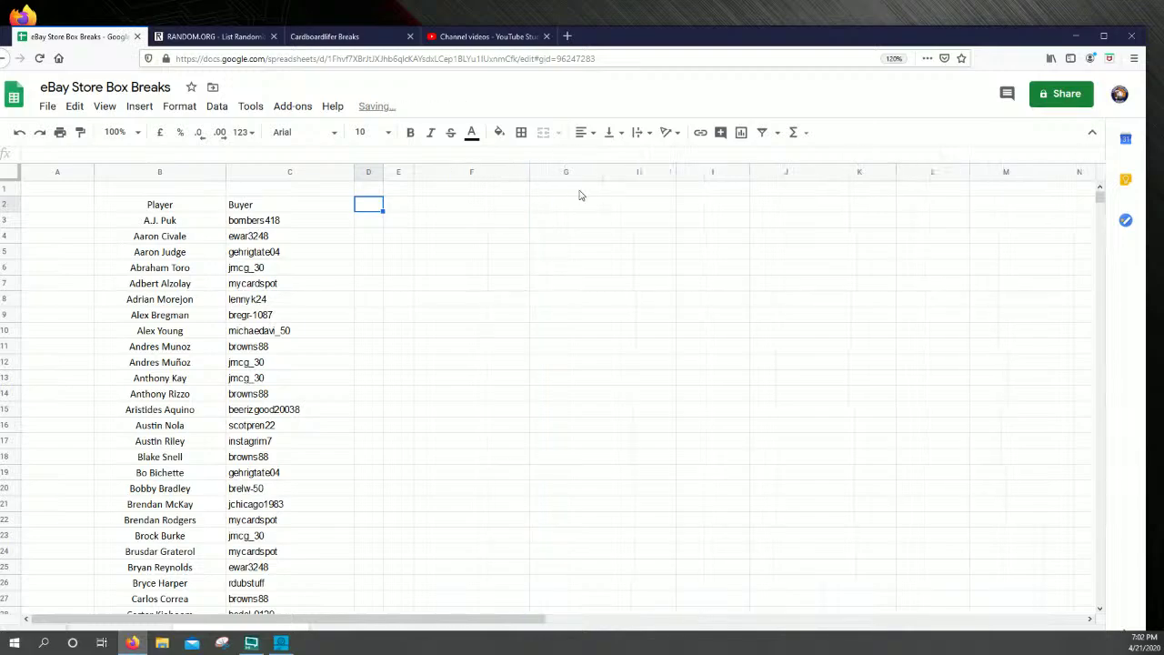
drag(603, 182, 643, 193)
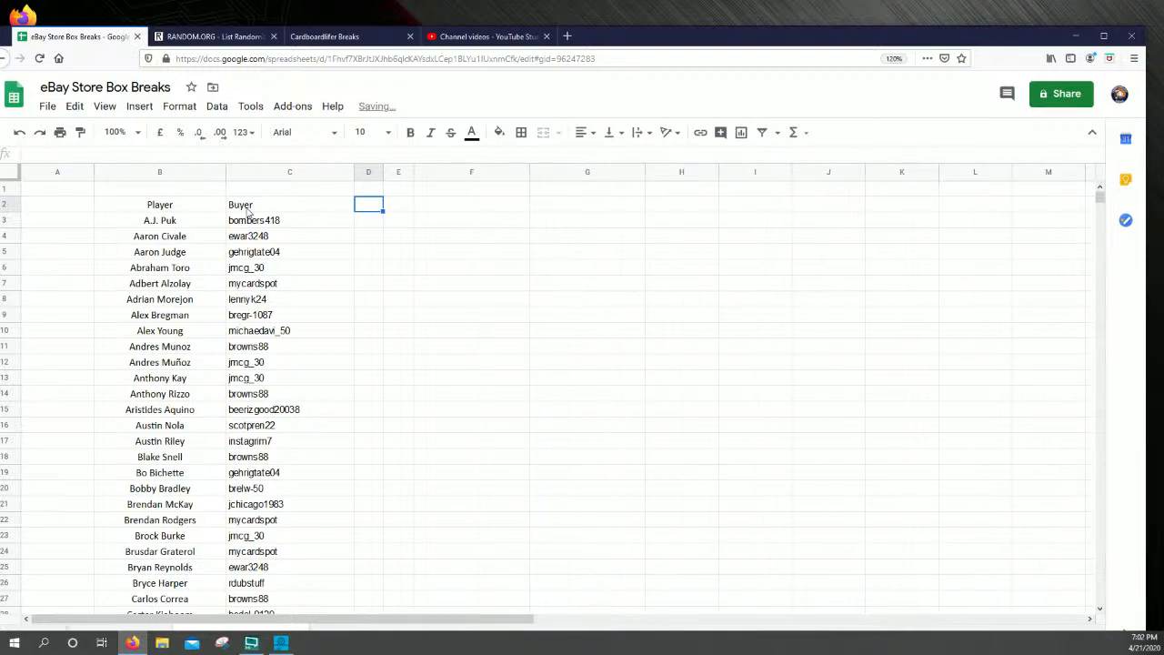
Copy the Player and Buyer table from B2:C161 and paste it starting at F2
click(179, 208)
drag(179, 209, 179, 208)
scroll(179, 209, down, 20)
scroll(179, 211, up, 4)
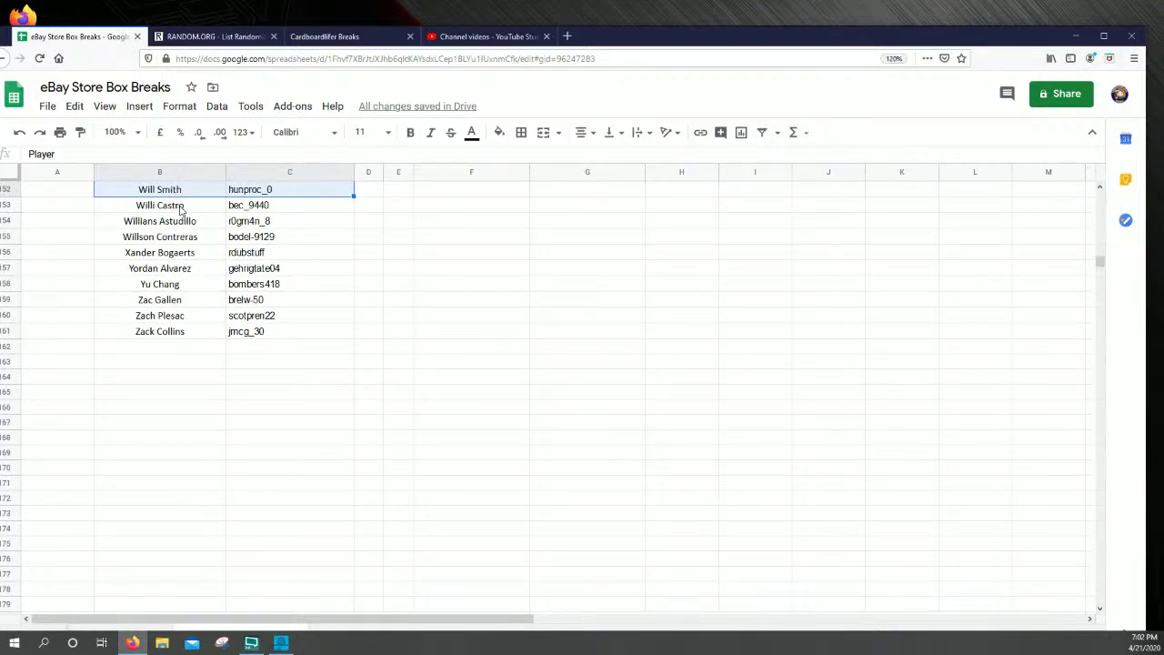
key(shift+Down)
key(shift+Down)
key(shift+Down)
key(shift+Down)
key(shift+Down)
key(shift+Down)
key(shift+Down)
key(shift+Down)
key(shift+Down)
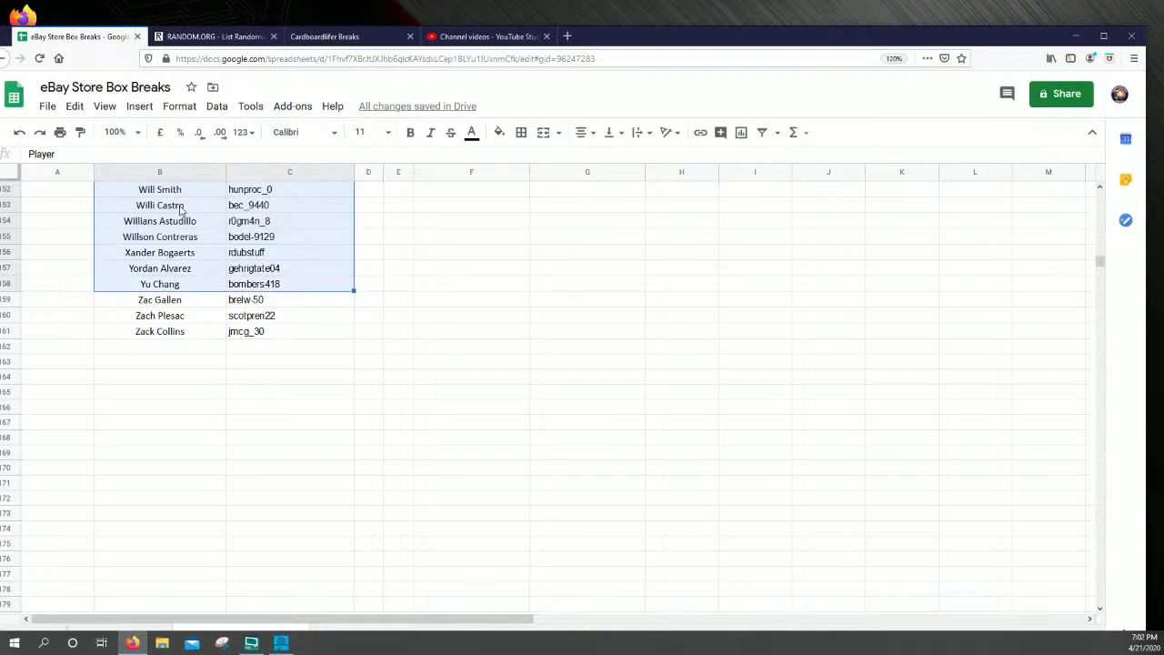
key(ctrl+c)
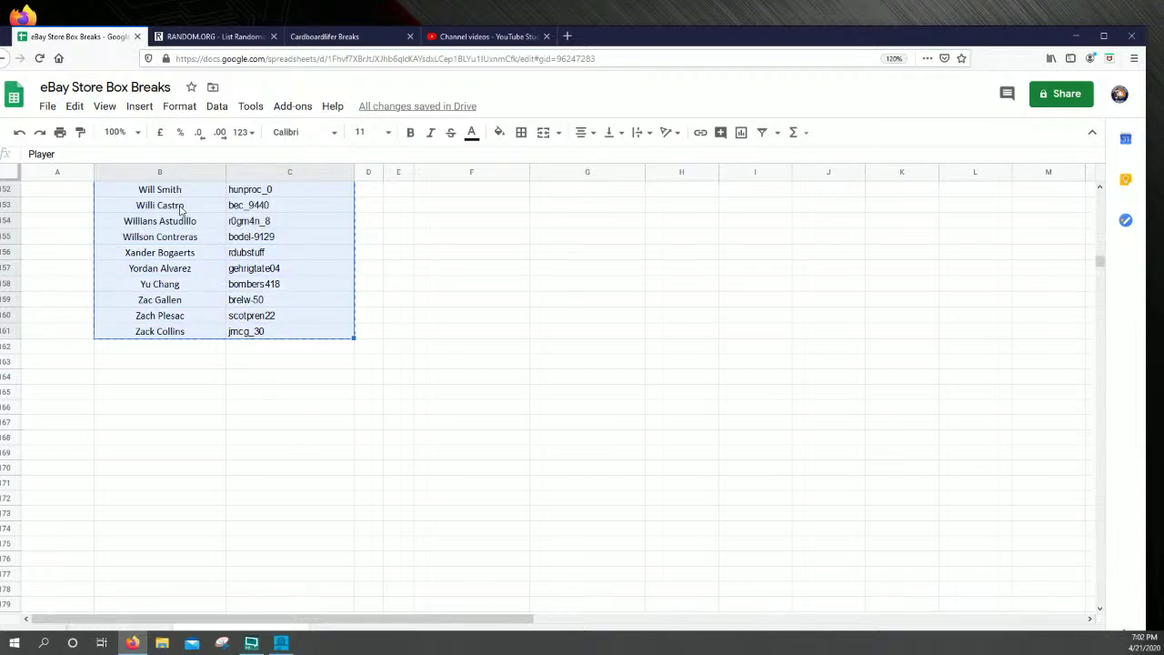
key(ctrl+BackSpace)
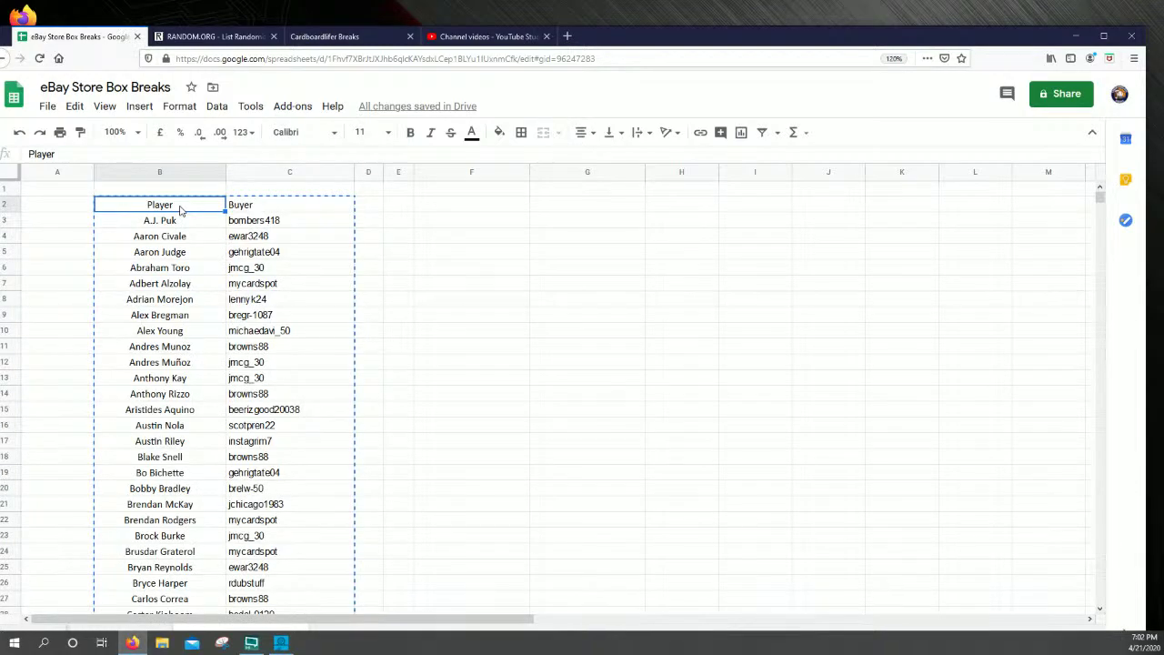
key(Right)
key(Right)
key(Right)
key(Right)
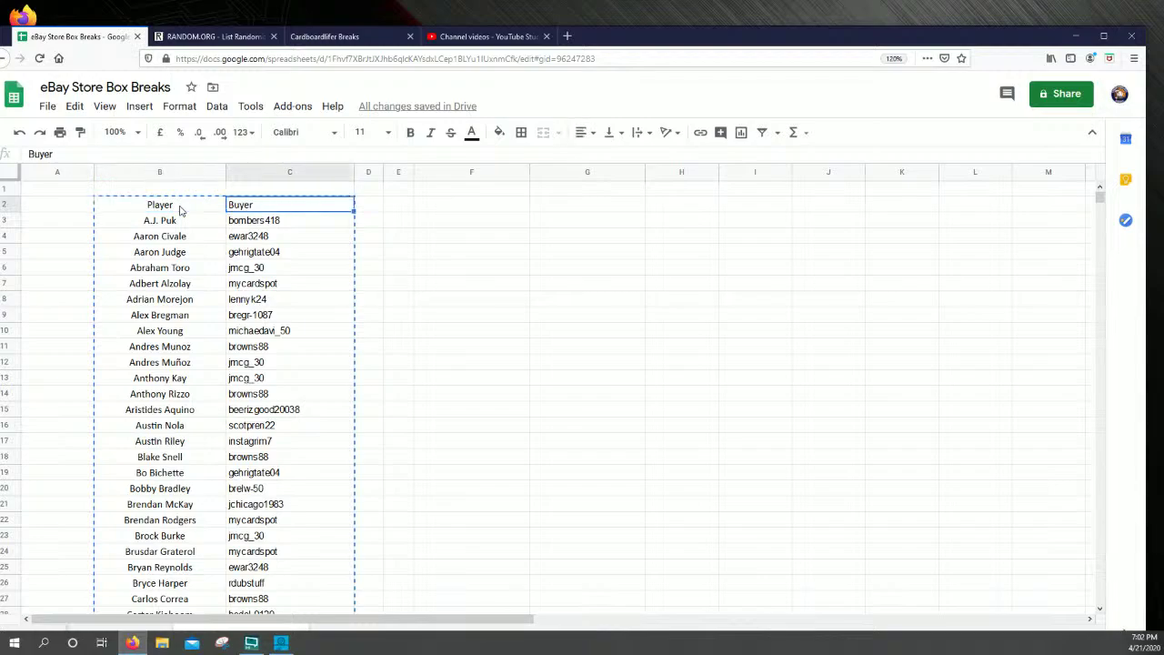
key(ctrl+v)
Sort the copied table's range F3:G161 by column G in A → Z order
key(Down)
key(shift+Right)
key(shift+Down)
key(shift+Down)
key(shift+Down)
key(shift+Down)
key(shift+Down)
key(shift+Down)
key(shift+Down)
key(shift+Down)
key(shift+Down)
key(shift+Down)
key(shift+Down)
key(shift+Down)
key(shift+Down)
key(shift+Down)
key(shift+Down)
key(shift+Down)
key(shift+Down)
key(shift+Down)
key(shift+Down)
key(shift+Down)
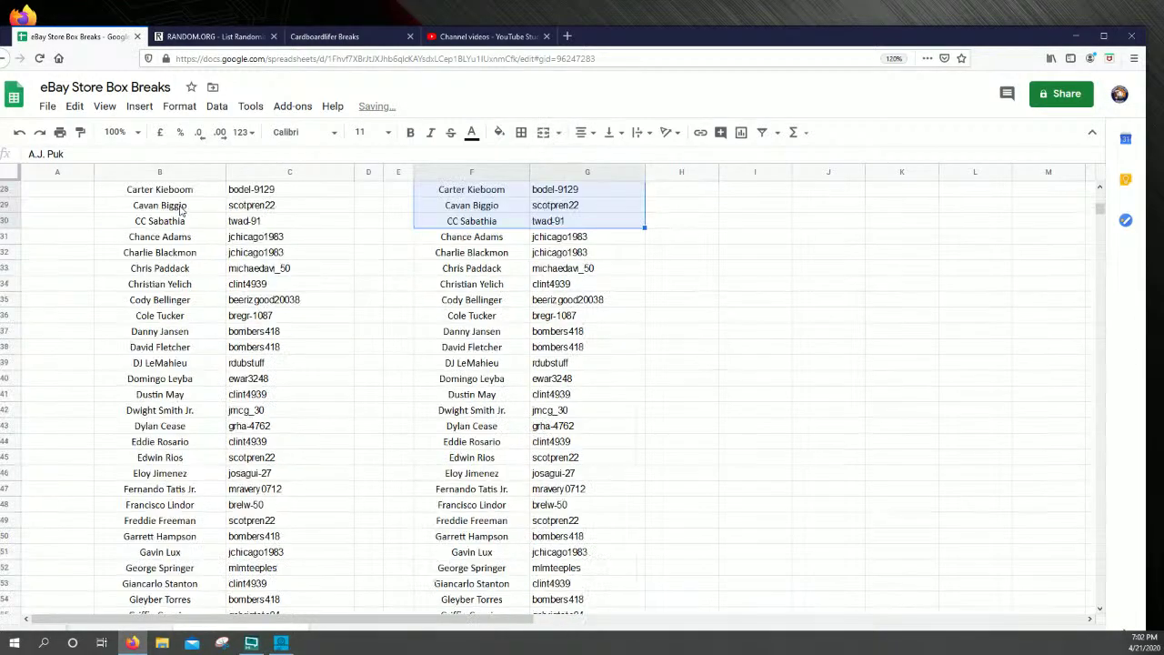
key(shift+Down)
key(shift+Down)
key(shift+Down)
key(shift+Down)
key(shift+Down)
key(shift+Down)
key(shift+Down)
key(shift+Down)
key(shift+Down)
key(shift+Down)
key(shift+Down)
key(shift+Down)
key(shift+Down)
key(shift+Down)
key(shift+Down)
key(shift+Down)
key(shift+Down)
key(shift+Down)
key(shift+Down)
key(shift+Down)
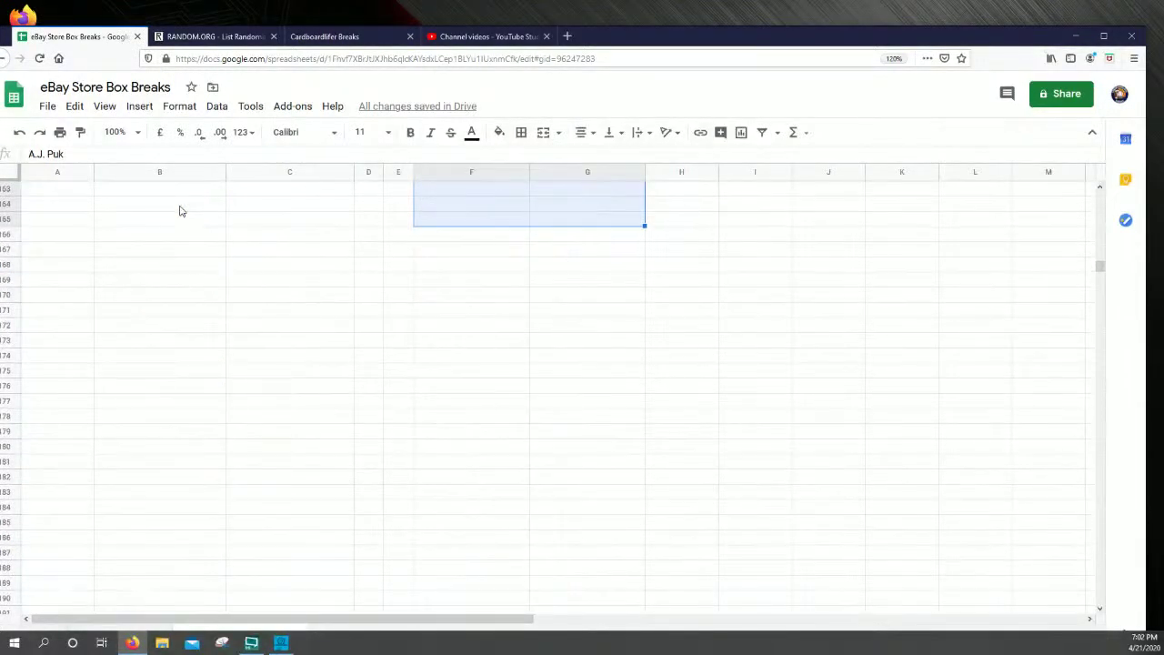
key(shift+Up)
key(shift+Up)
key(shift+Up)
key(shift+Up)
key(shift+Up)
key(shift+Up)
key(shift+Up)
key(shift+Up)
key(shift+Up)
key(shift+Up)
key(shift+Up)
key(shift+Up)
key(shift+Up)
key(shift+Up)
key(shift+Up)
key(shift+Up)
key(shift+Up)
key(shift+Up)
key(shift+Up)
key(shift+Up)
key(shift+Down)
key(shift+Down)
key(shift+Down)
key(shift+Down)
key(shift+Down)
key(shift+Down)
key(shift+Down)
key(shift+Down)
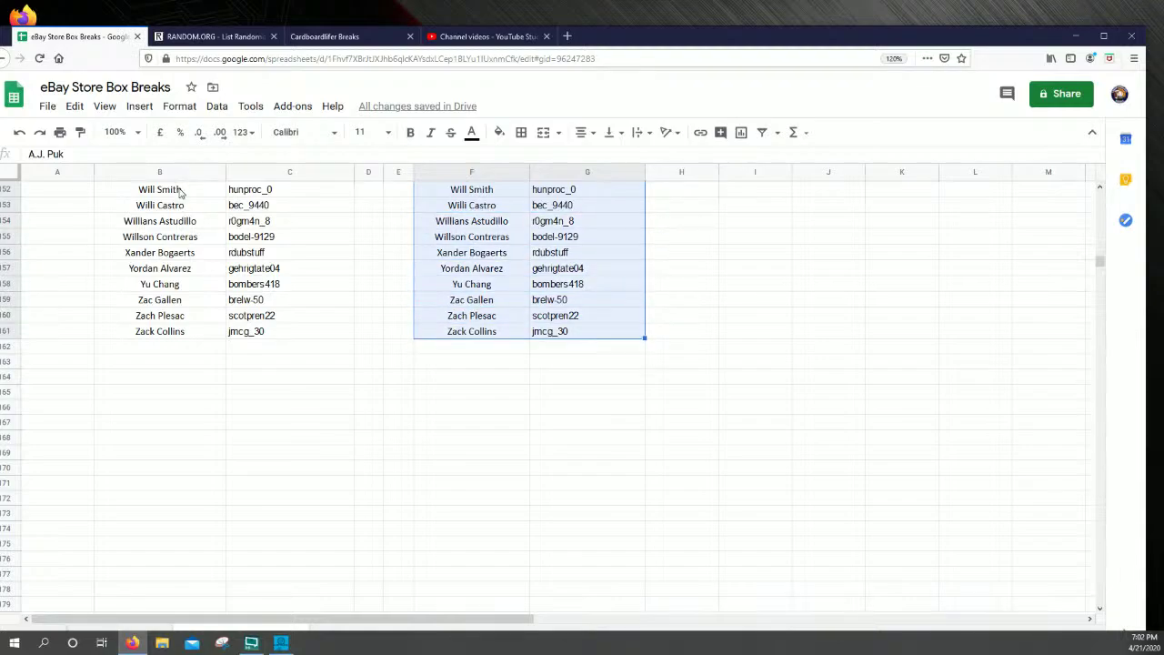
scroll(247, 237, up, 8)
scroll(246, 236, up, 20)
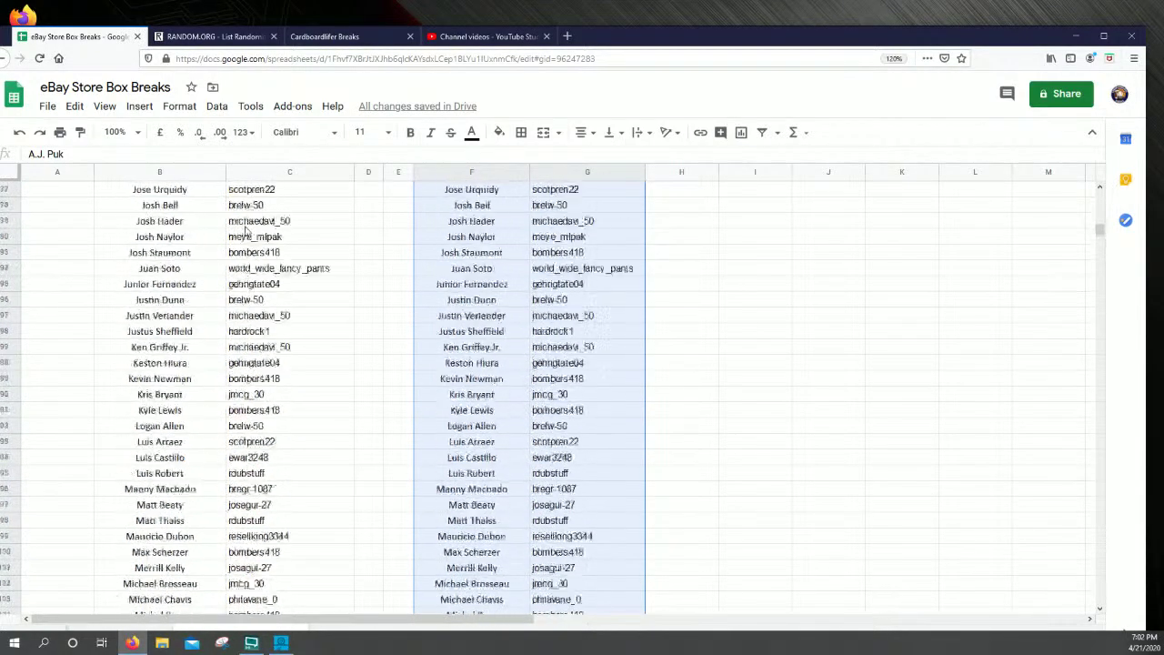
scroll(243, 221, up, 3)
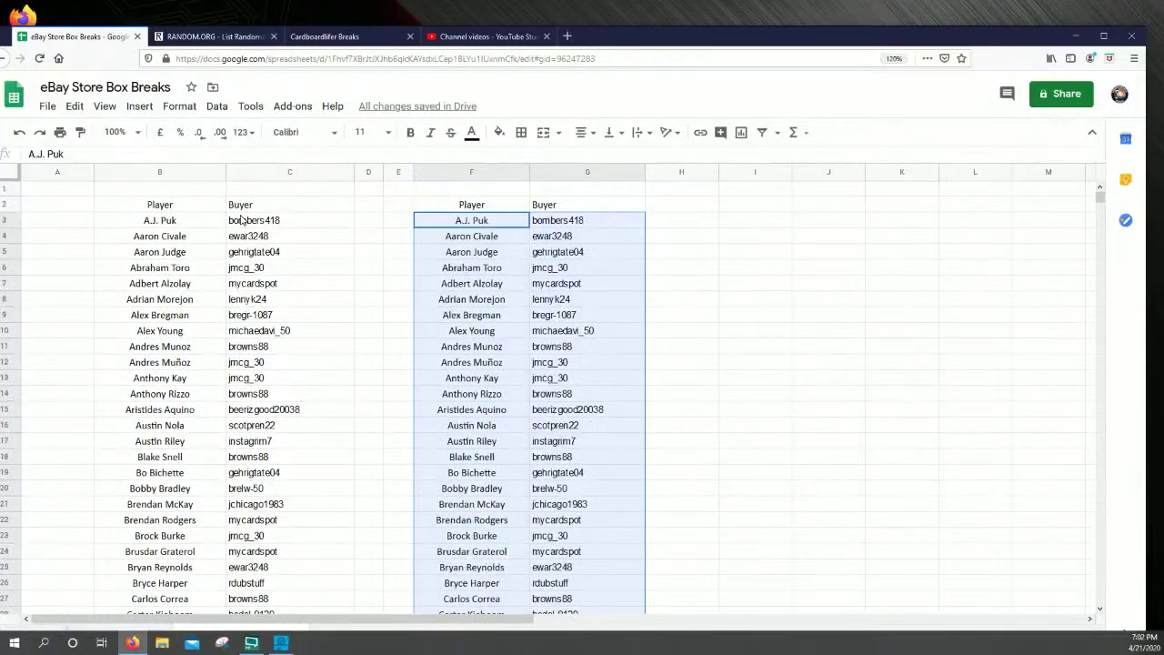
click(217, 106)
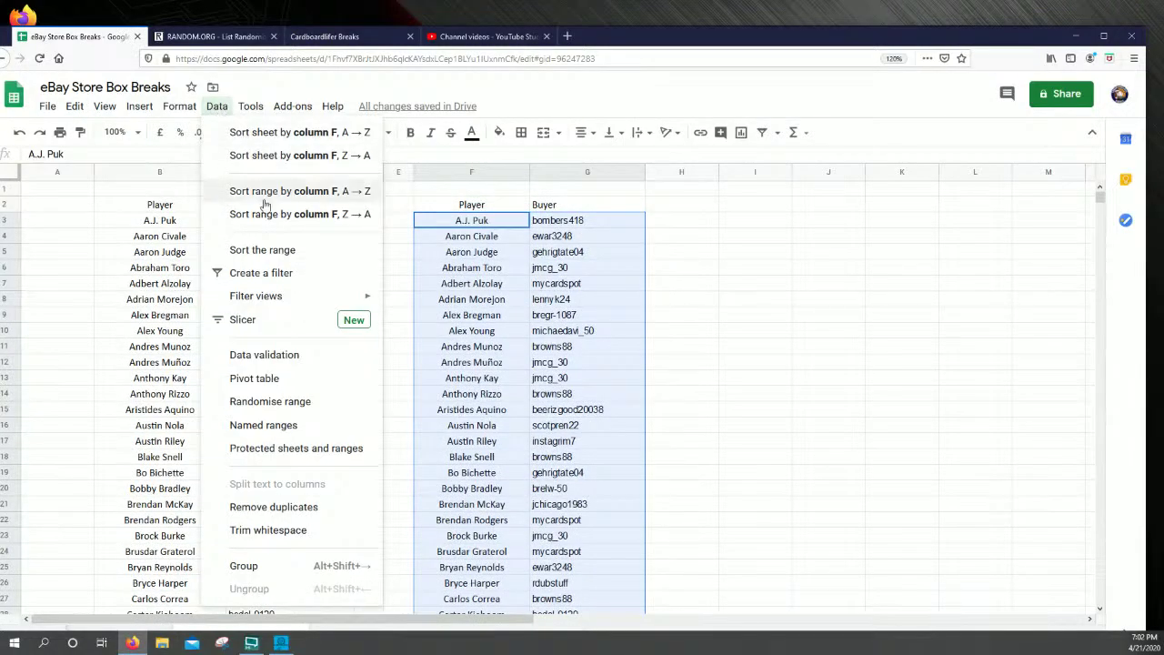
click(275, 250)
click(497, 353)
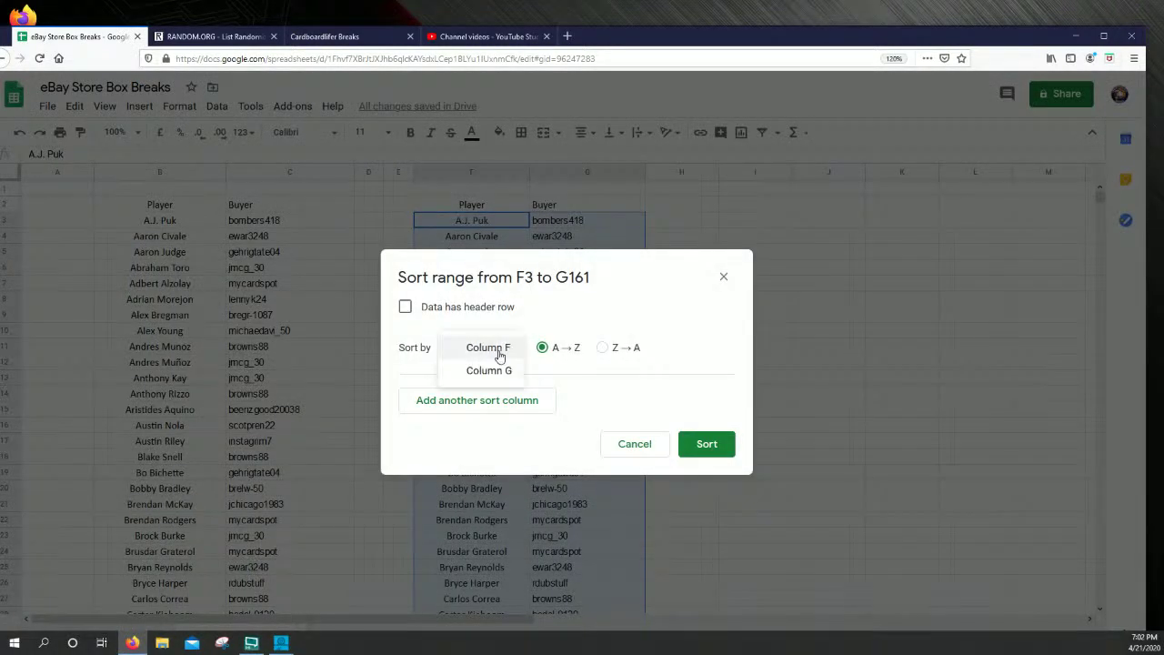
click(505, 370)
click(706, 444)
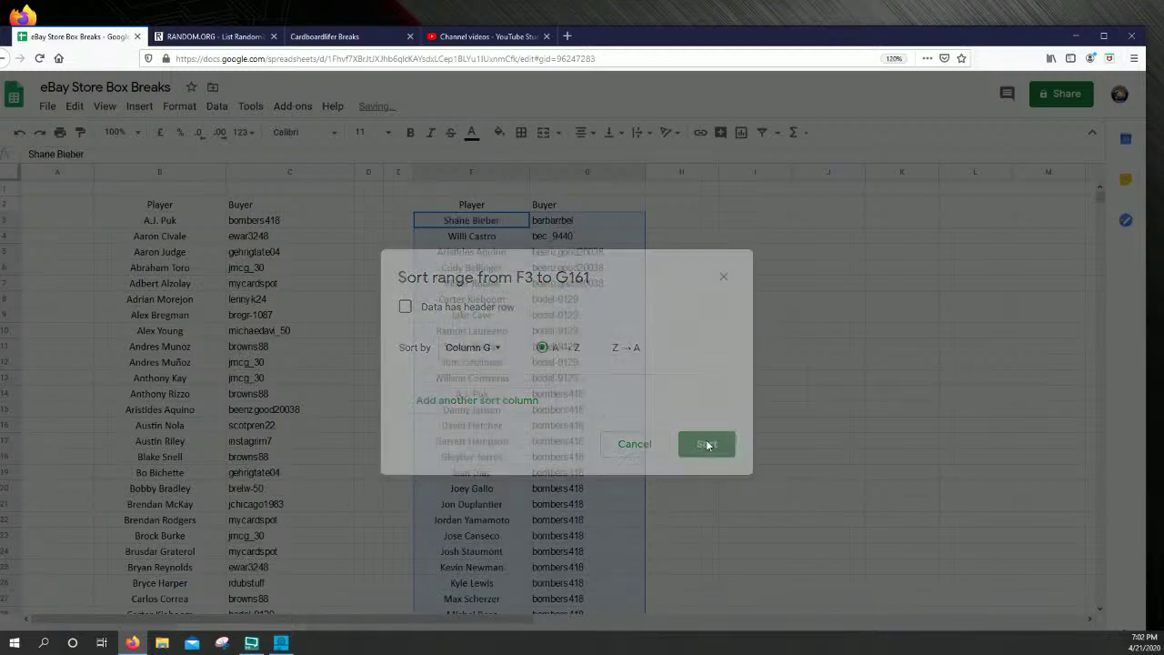
click(381, 242)
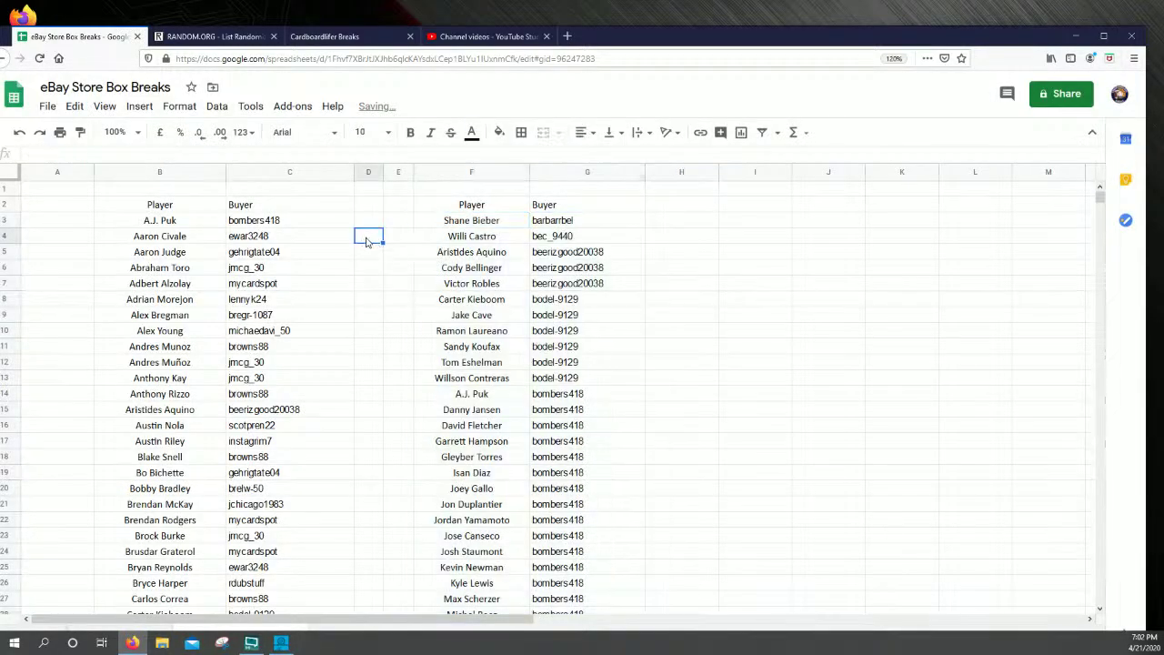
Narrow column A and format the text of the entire sheet as bold at font size 18
drag(89, 182, 66, 182)
click(11, 173)
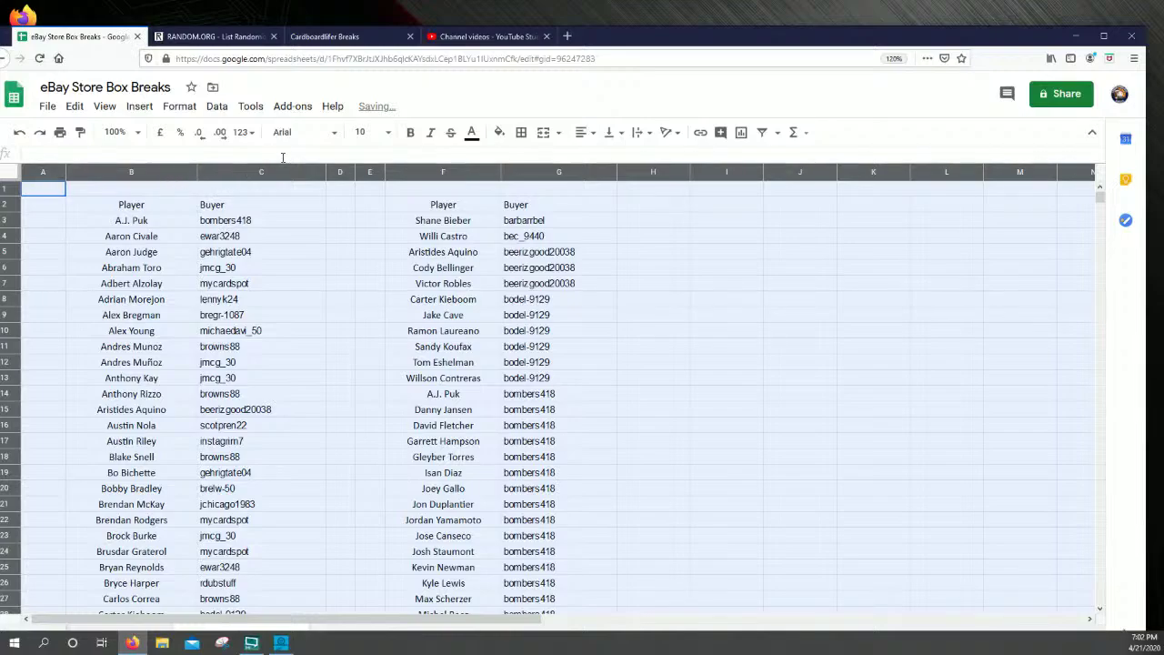
click(387, 133)
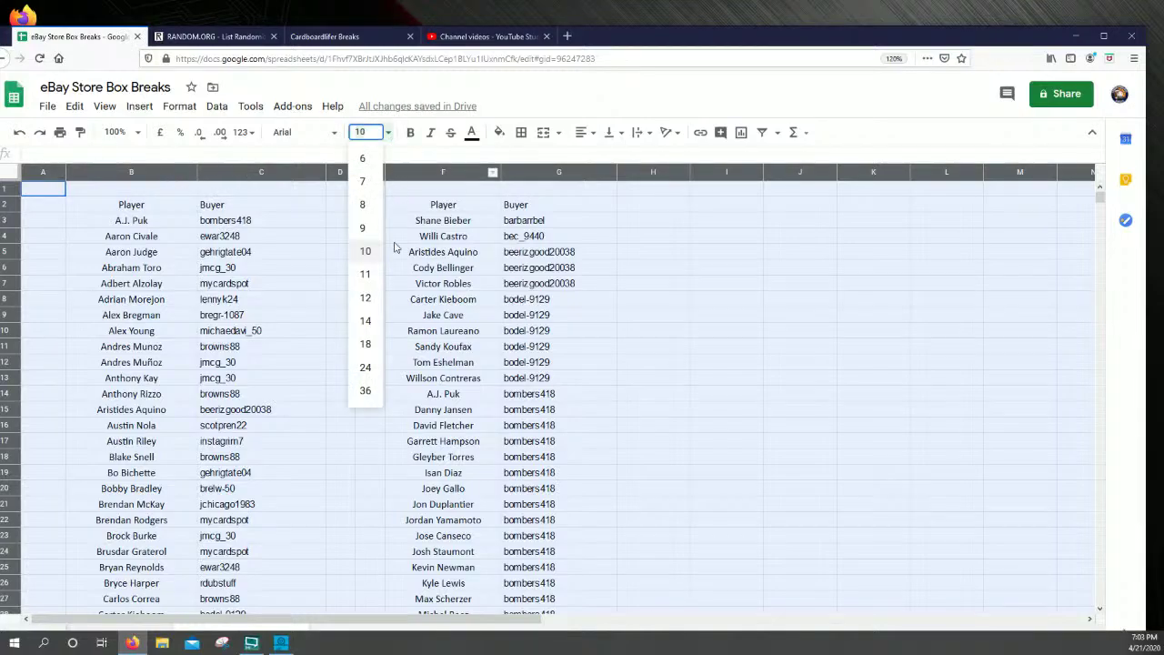
click(364, 344)
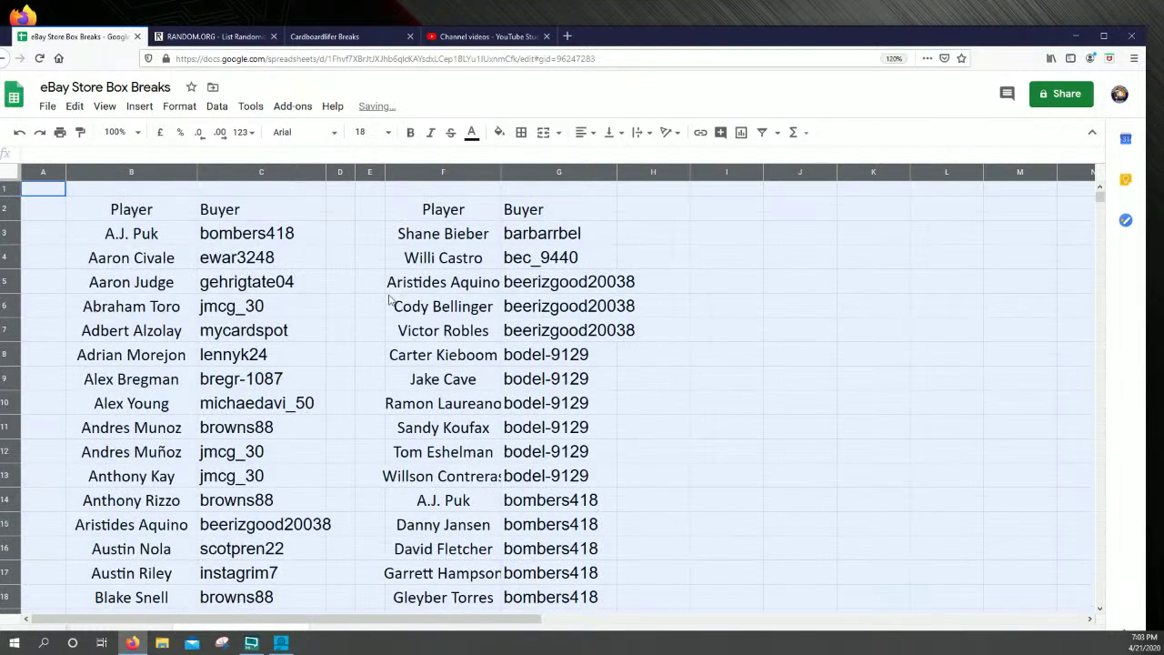
click(411, 133)
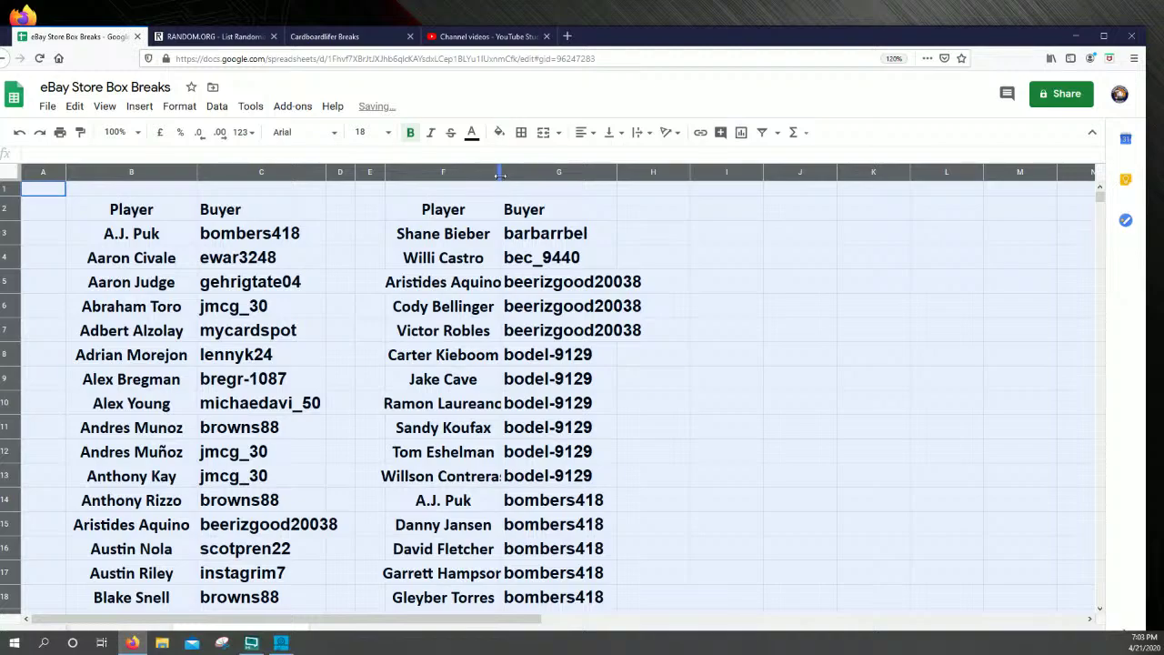
Try widening column F with the entire sheet selected, and undo the resize
drag(502, 173, 564, 173)
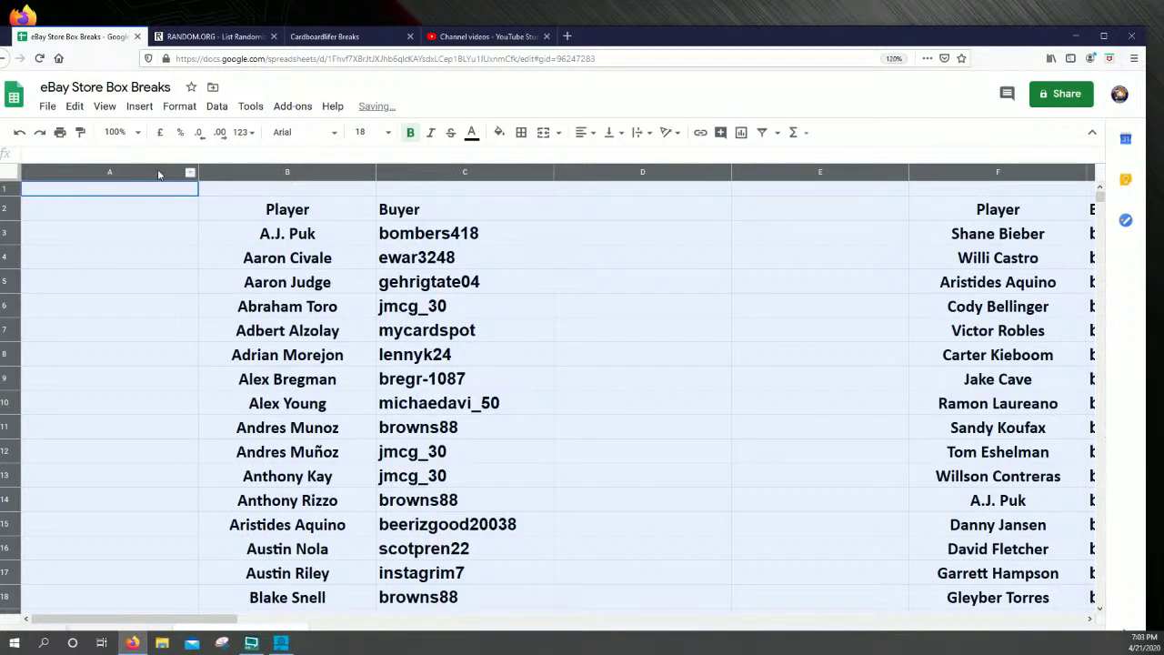
double_click(197, 173)
Widen only columns F, G and C so the enlarged player and buyer names fit
click(310, 258)
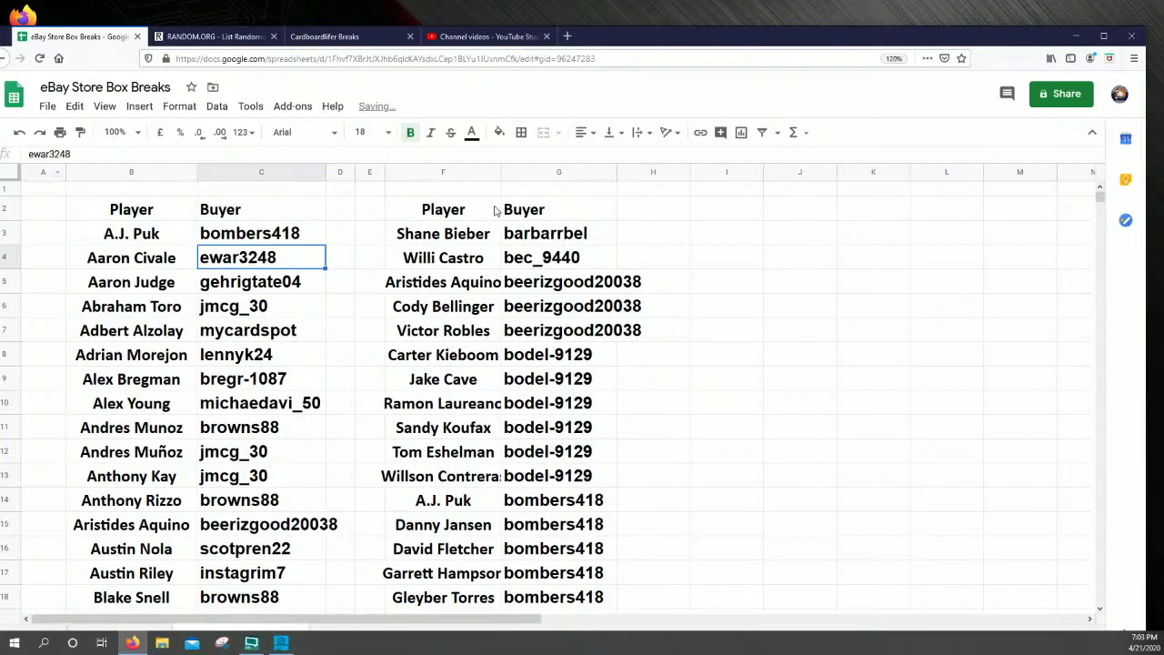
drag(501, 172, 551, 195)
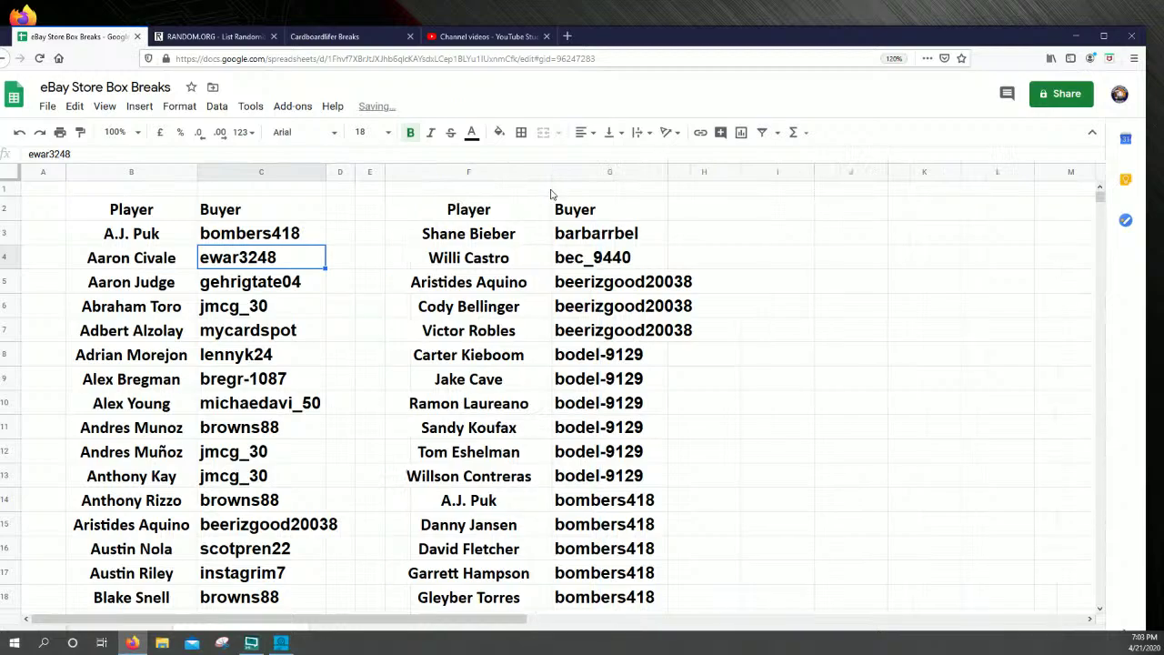
drag(668, 176, 760, 176)
drag(325, 173, 374, 187)
click(899, 240)
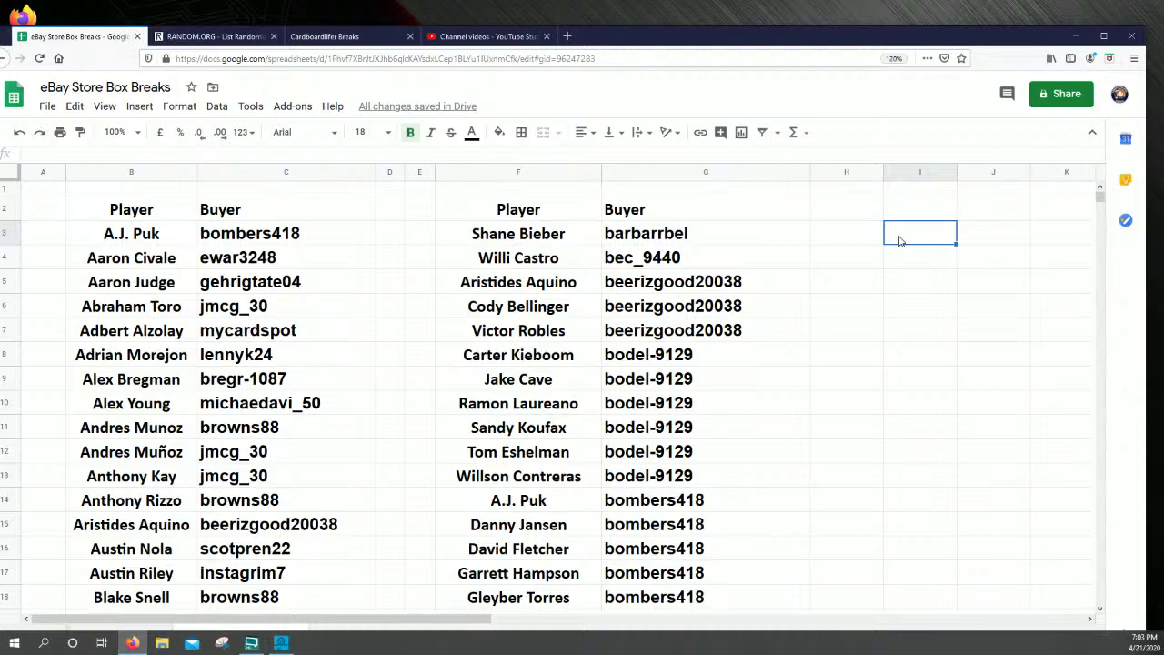
Review the player and buyer assignments in both tables of the 2020 Inception BB 2 sheet down to row 161
key(Page_Down)
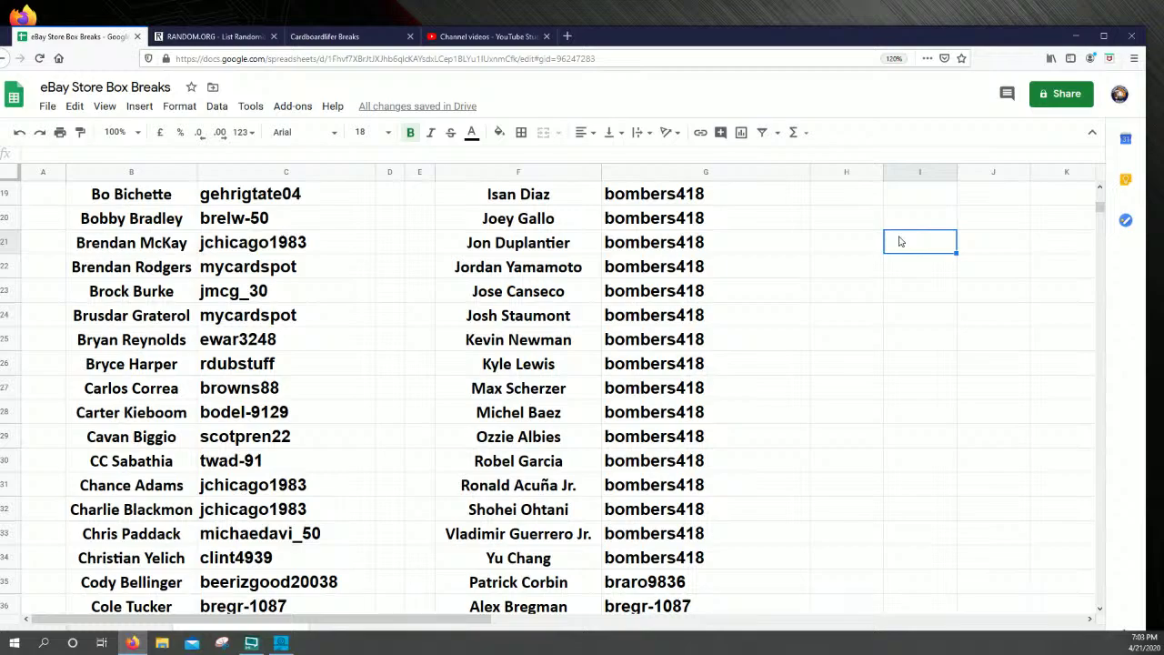
scroll(900, 241, down, 5)
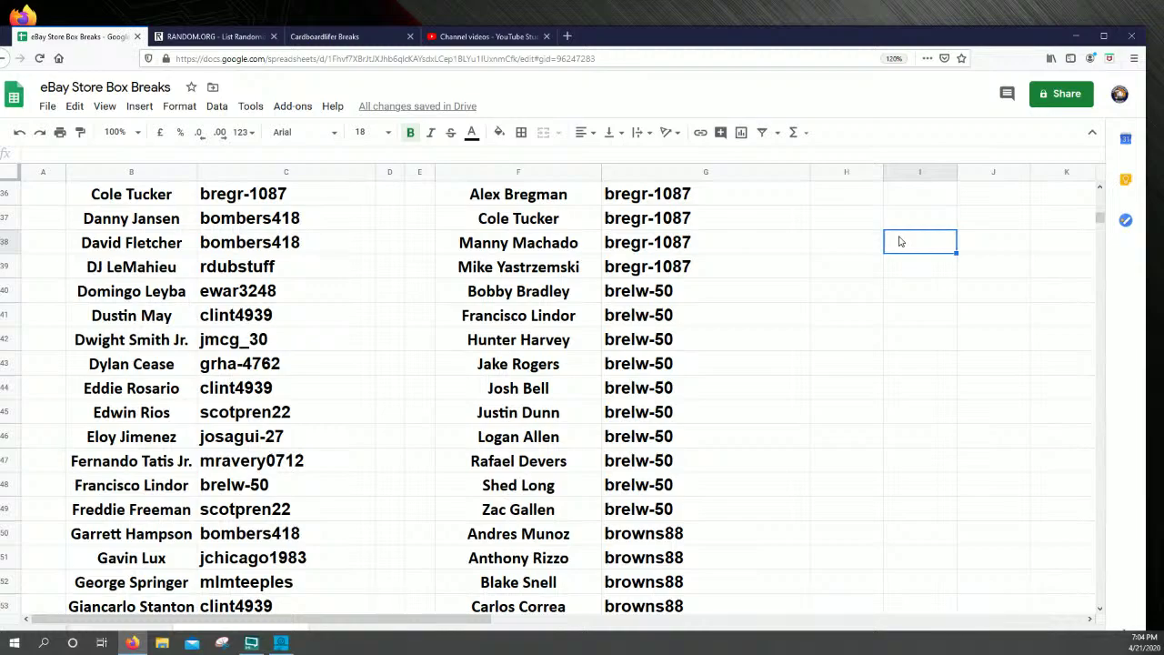
scroll(901, 241, down, 5)
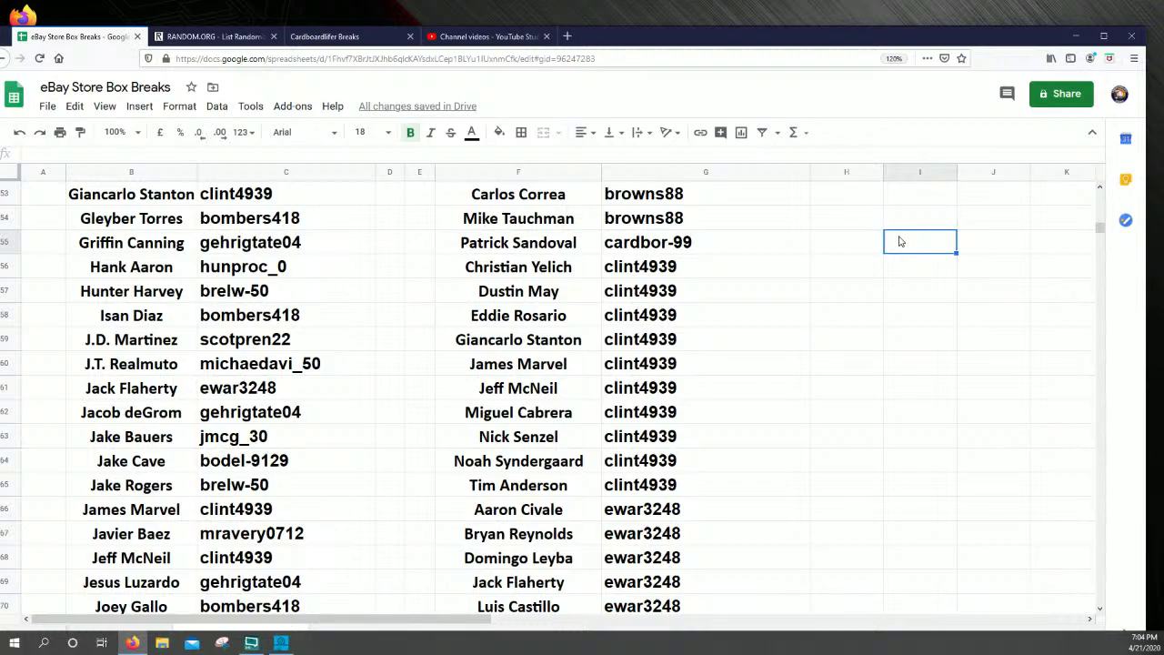
scroll(901, 241, down, 5)
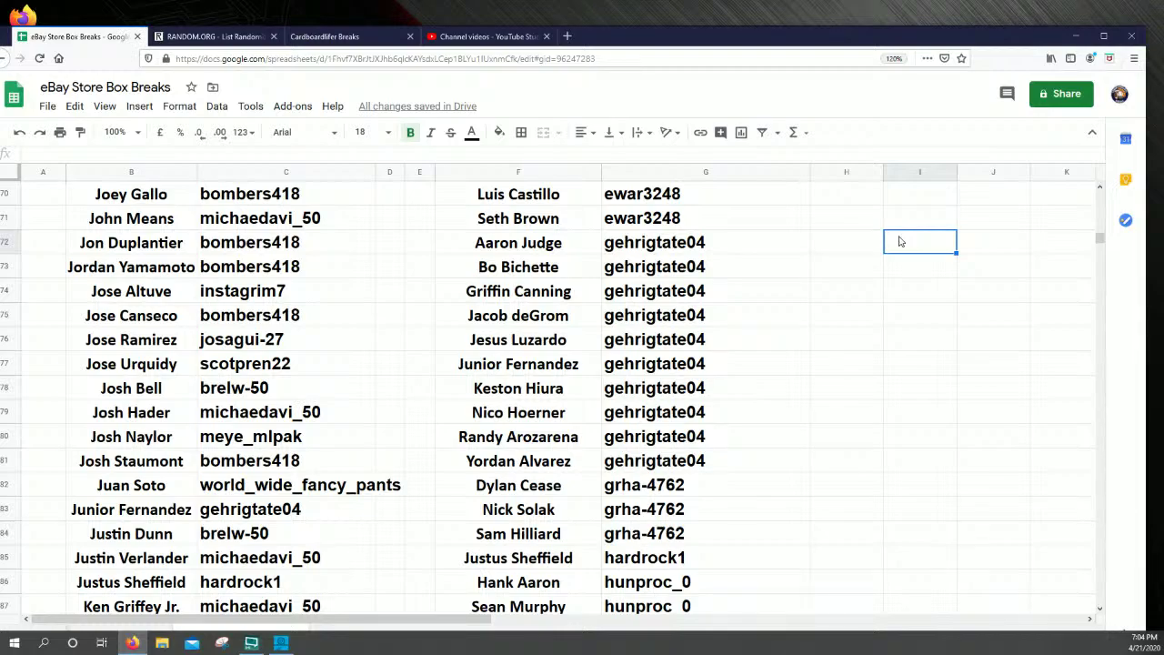
scroll(900, 241, down, 5)
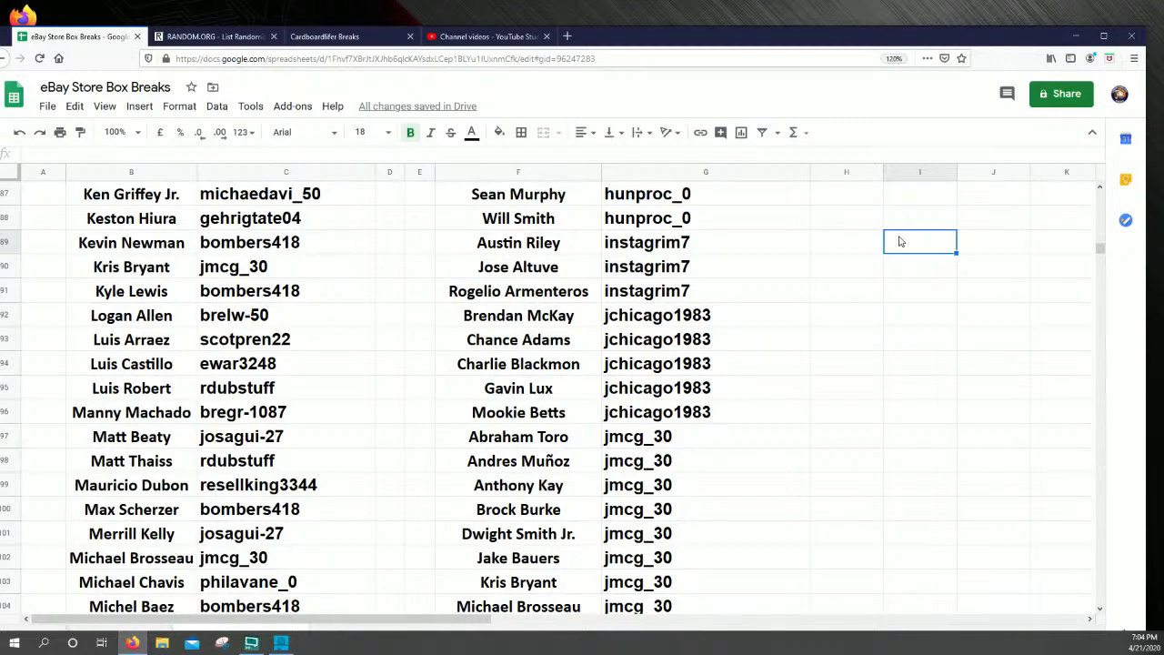
scroll(901, 241, down, 5)
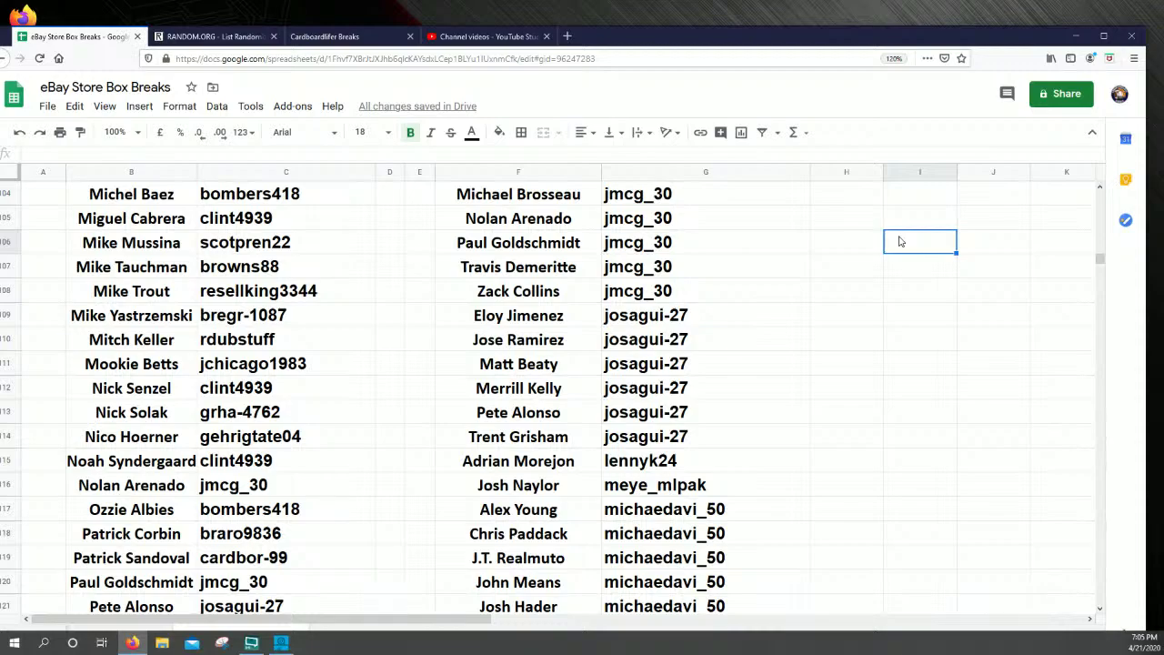
scroll(901, 241, down, 5)
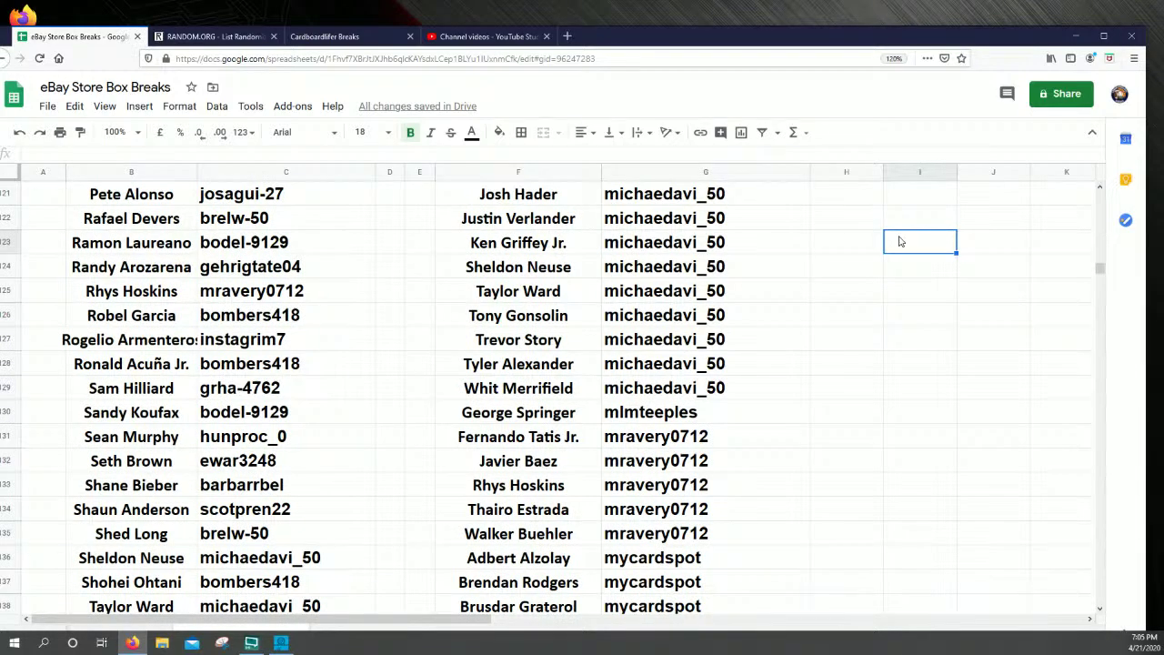
click(1104, 36)
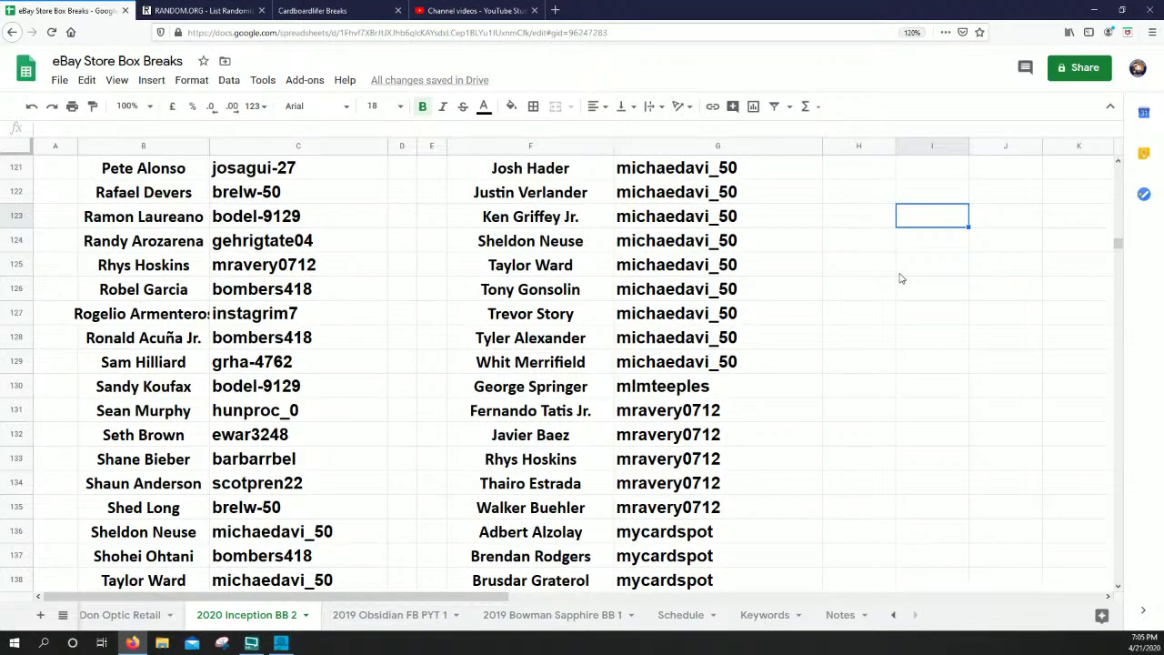
scroll(900, 278, down, 5)
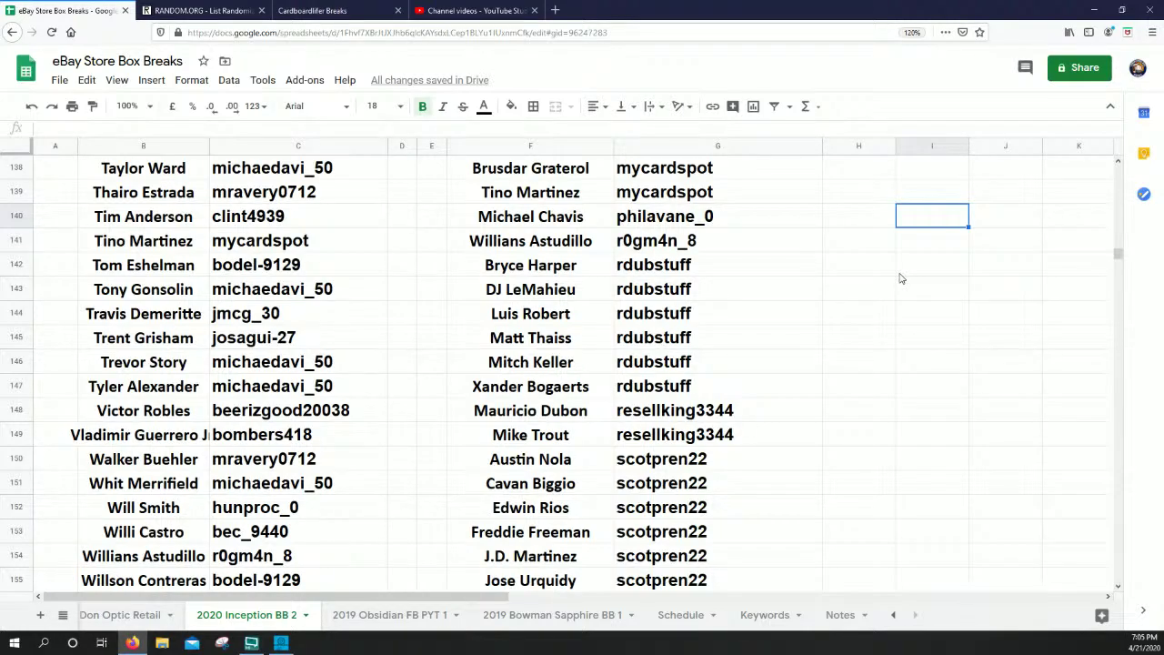
scroll(901, 278, down, 5)
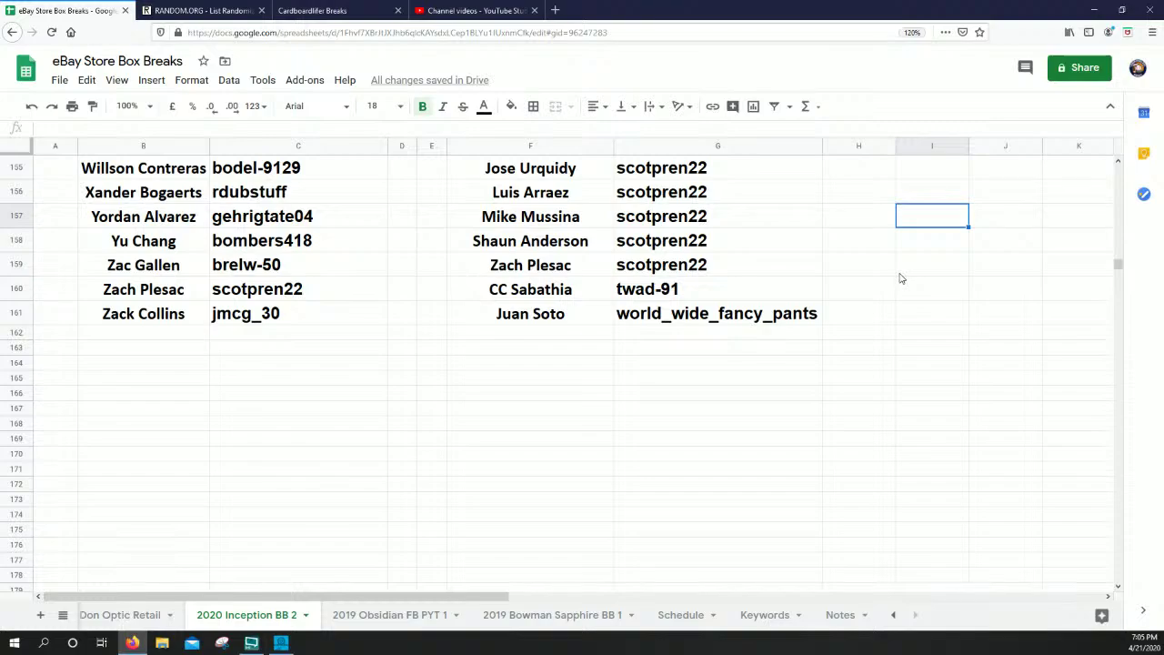
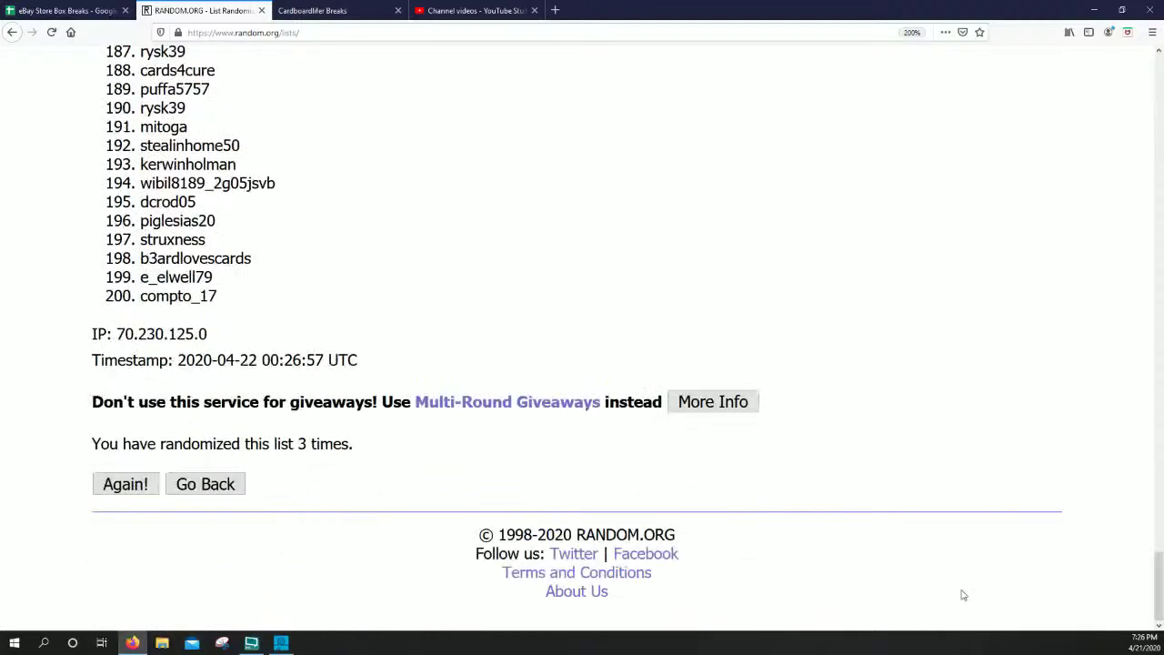
Randomize the buyer list two more times in the RANDOM.ORG List Randomizer
click(145, 489)
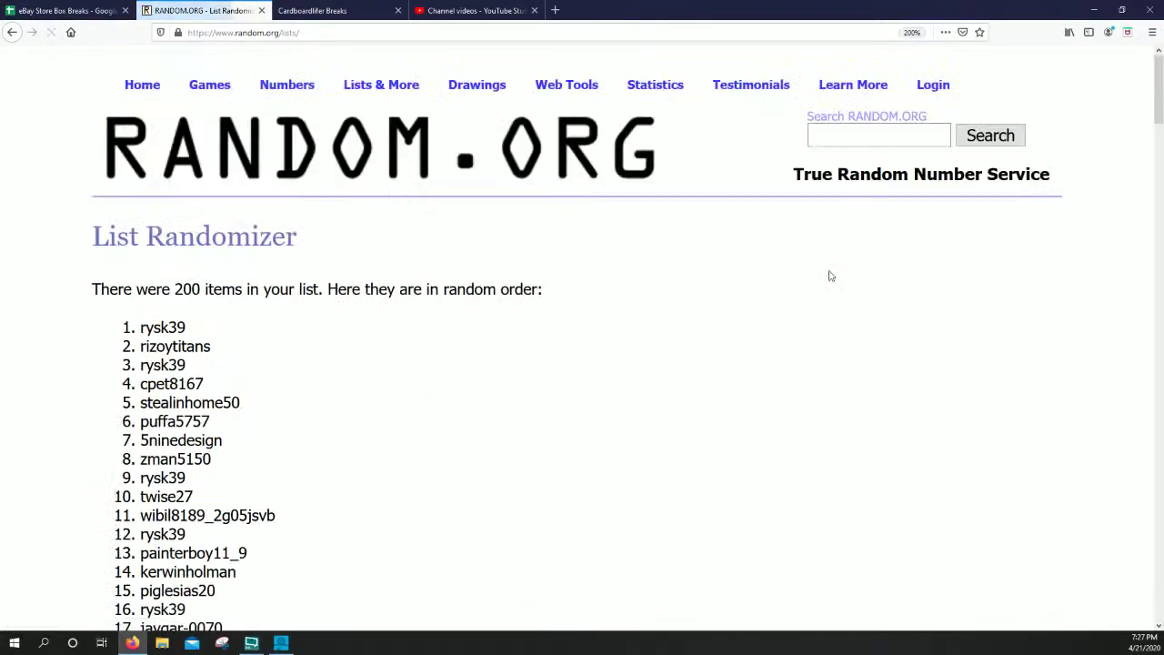
drag(1157, 81, 1157, 580)
click(121, 493)
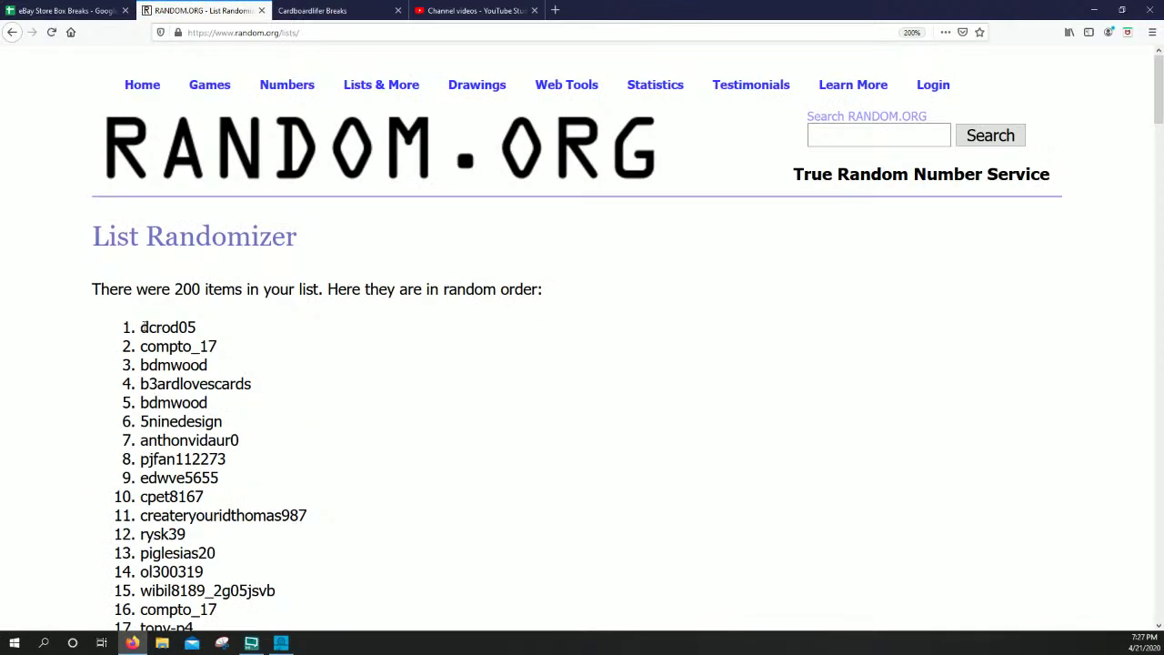
Copy the whole randomized buyer list into the Buyer column of the 2019 Bowman Sapphire BB 1 sheet, starting at C3
drag(142, 327, 261, 325)
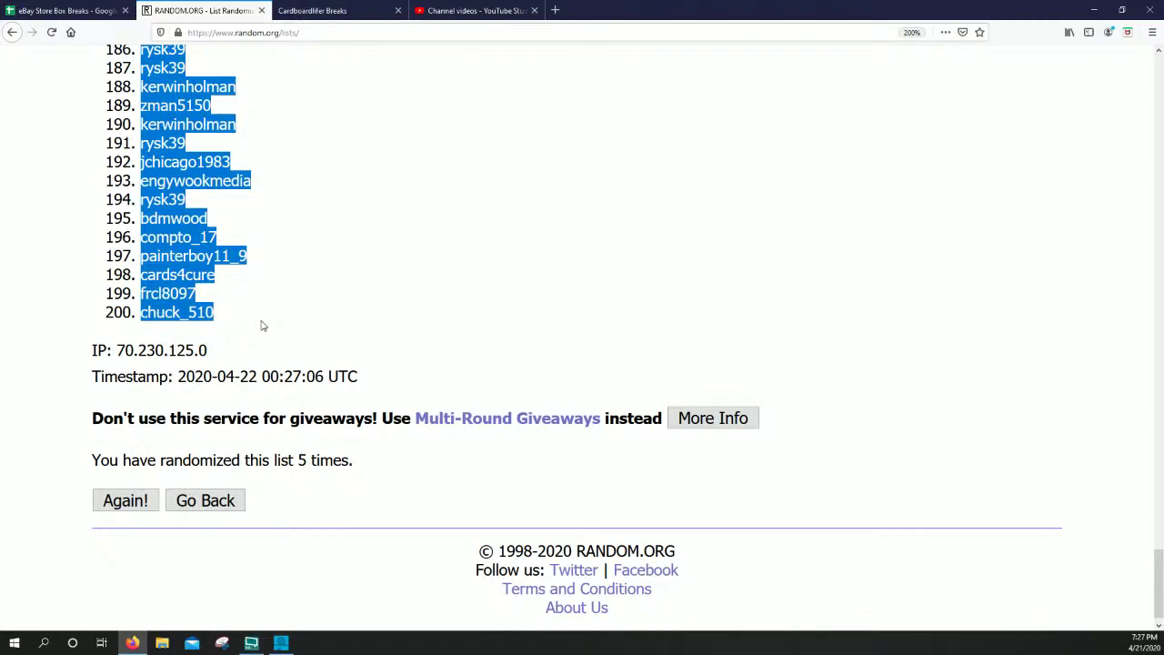
click(82, 11)
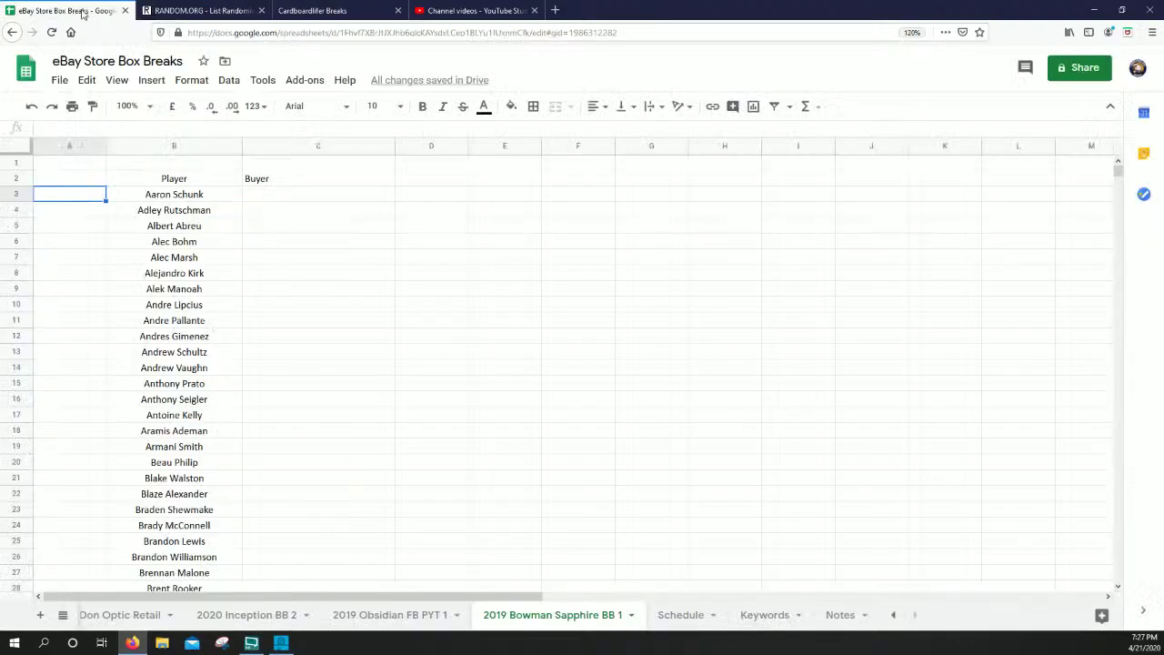
click(274, 194)
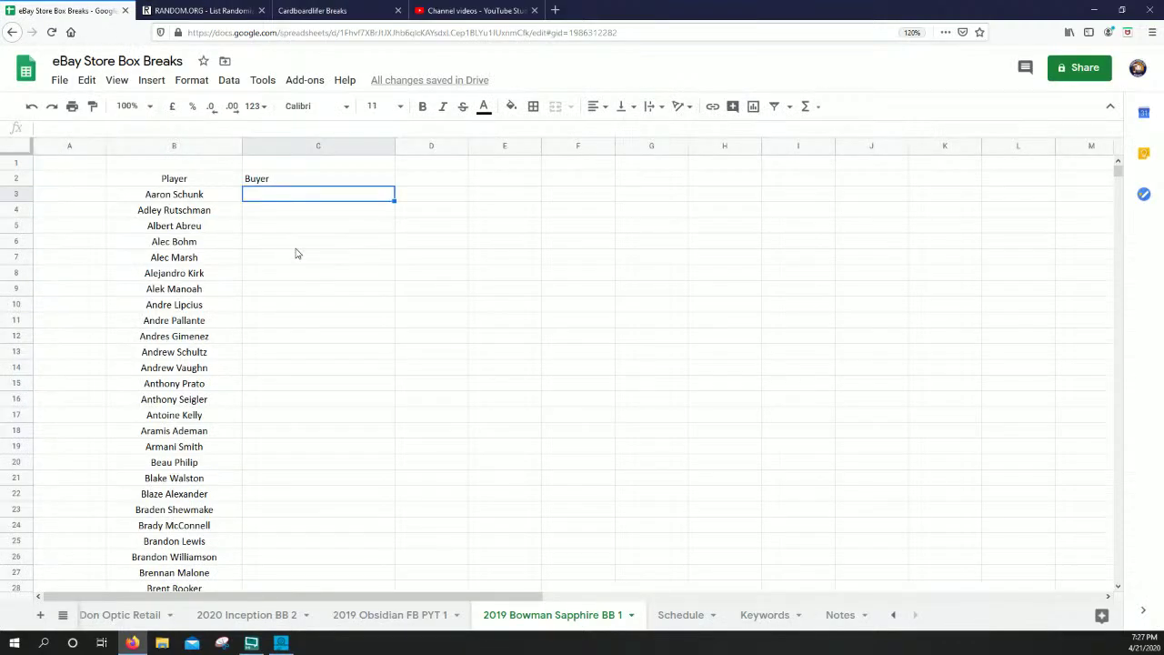
key(ctrl+v)
click(459, 231)
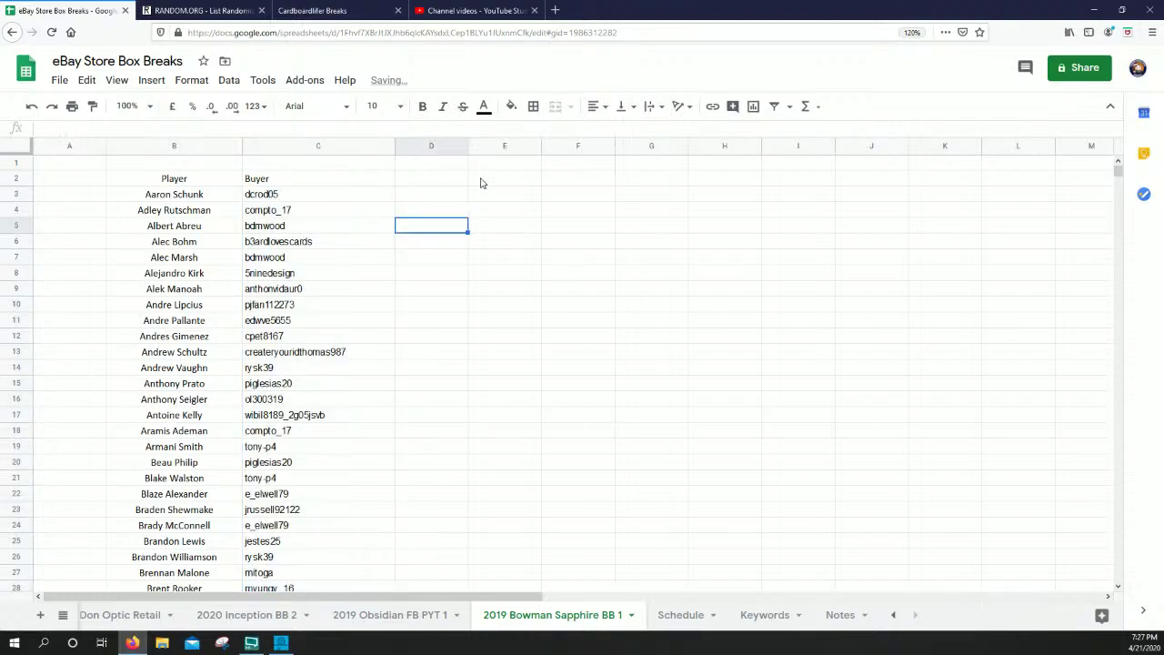
Narrow columns D and E as spacers and widen columns F and G for a second player and buyer table
drag(469, 148, 427, 147)
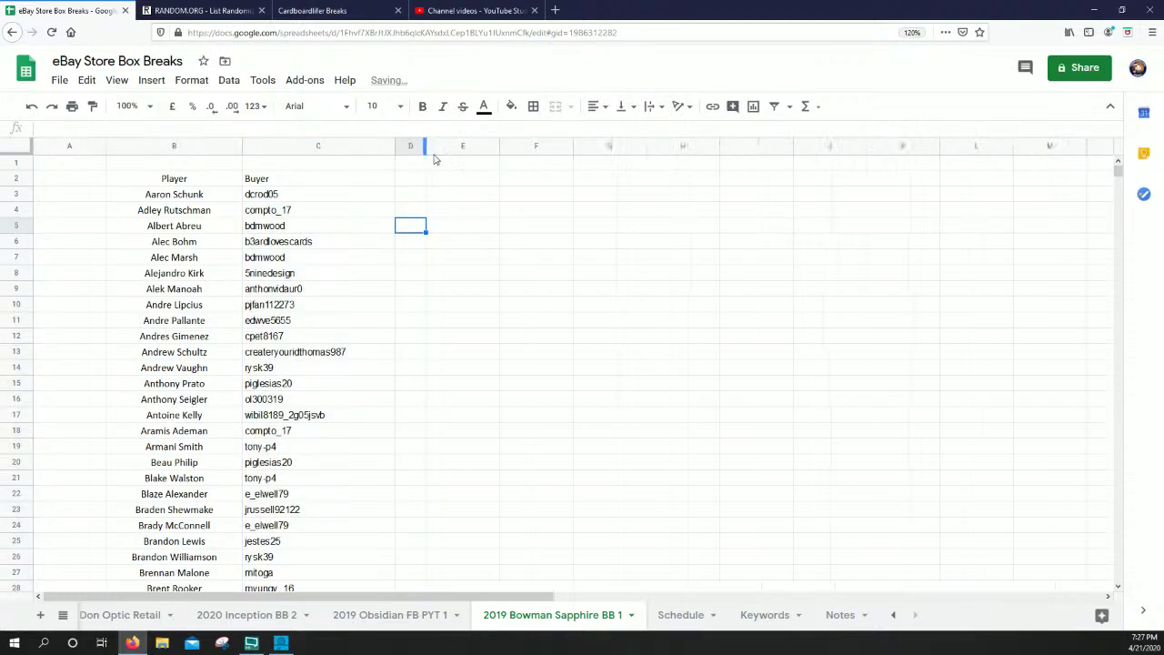
drag(498, 147, 456, 147)
drag(530, 143, 614, 179)
drag(687, 147, 733, 150)
Copy the Player and Buyer table B2:C202, including its headers, to the range starting at F2
click(201, 181)
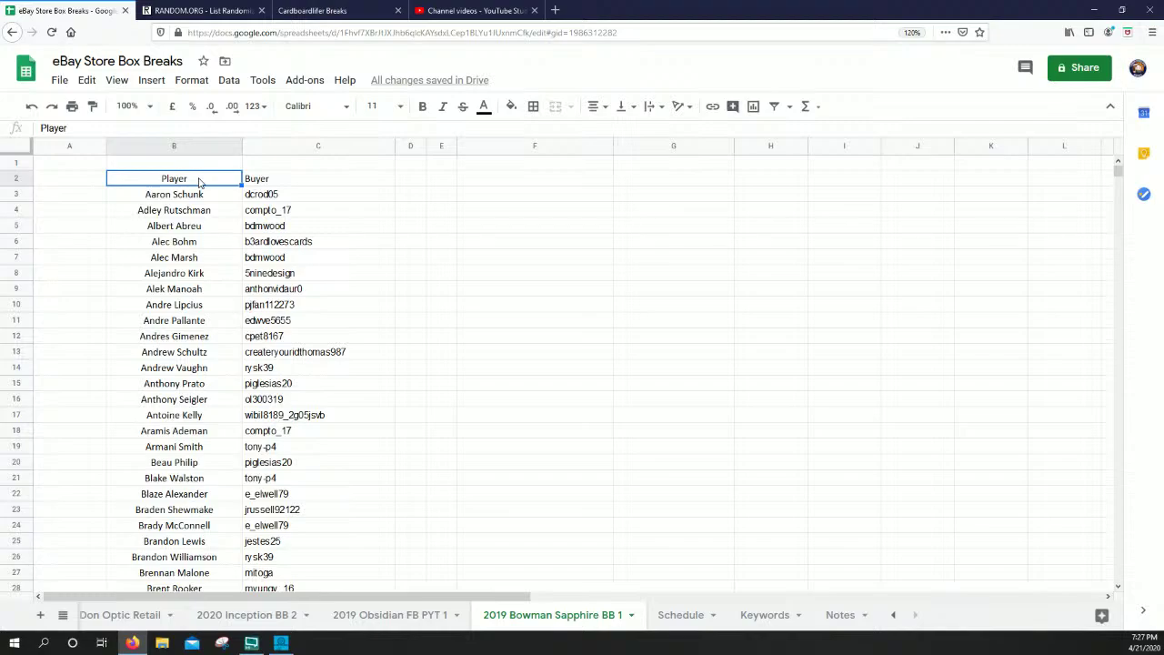
key(shift+Right)
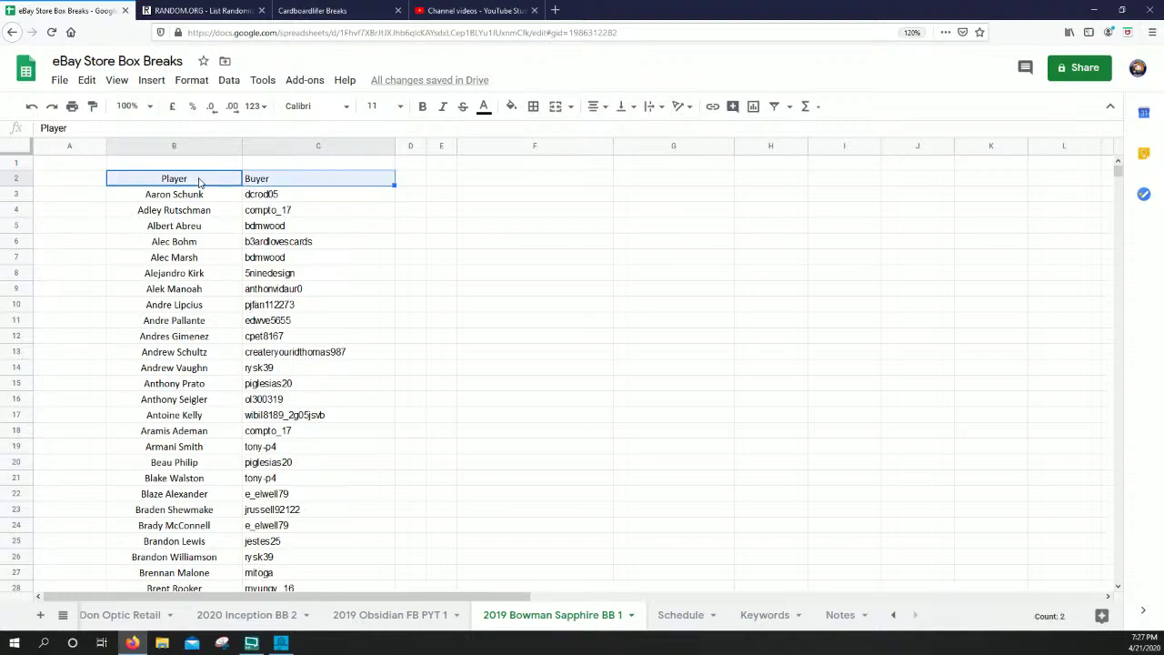
key(shift+Page_Down)
key(shift+Page_Down)
key(shift+Page_Down)
key(shift+Page_Down)
key(shift+Page_Down)
key(shift+Page_Down)
key(shift+Page_Down)
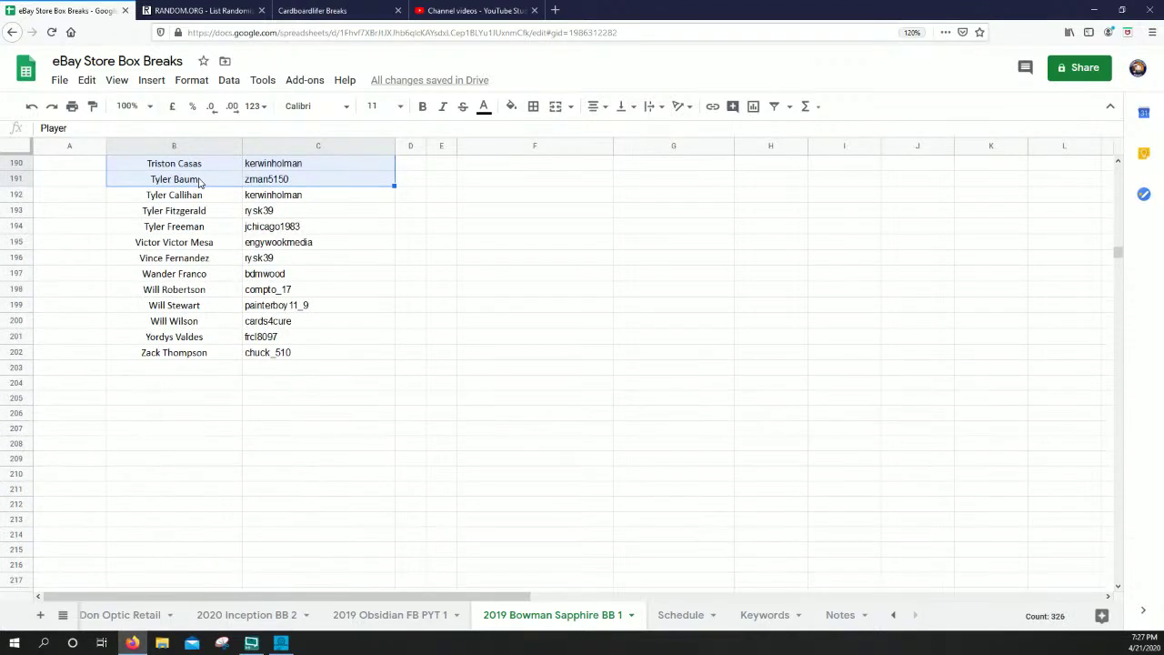
key(shift+Down)
key(shift+Down)
key(shift+Down)
key(shift+Down)
key(shift+Down)
key(shift+Down)
key(shift+Down)
key(shift+Down)
key(shift+Down)
key(shift+Down)
key(shift+Down)
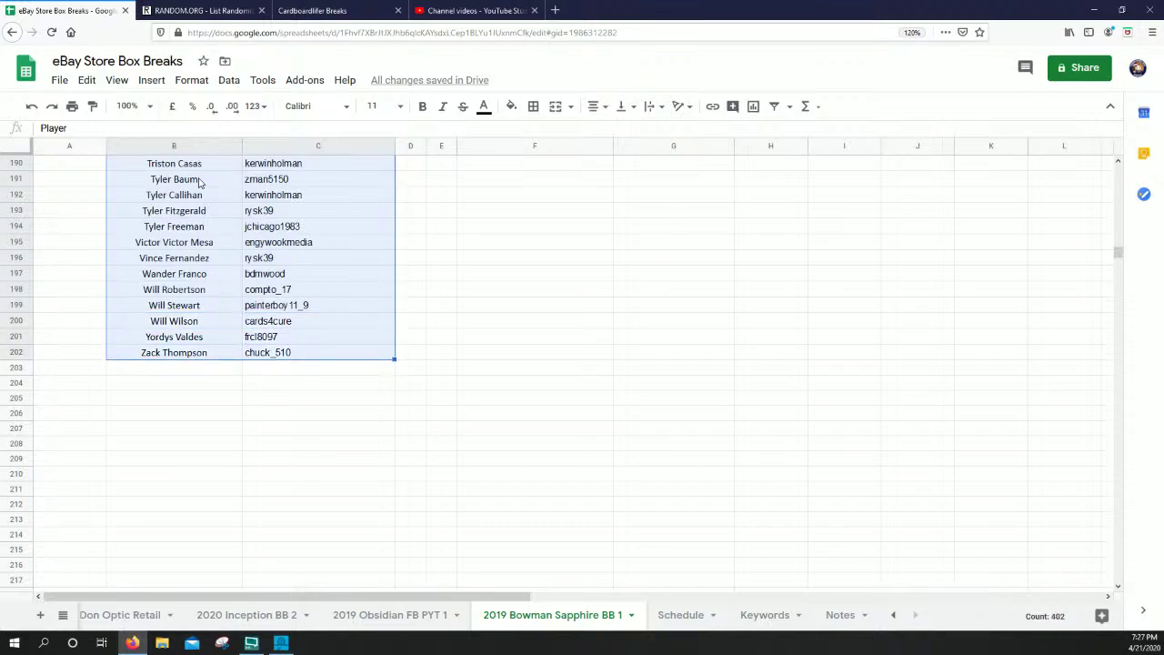
key(Up)
key(Down)
key(Right)
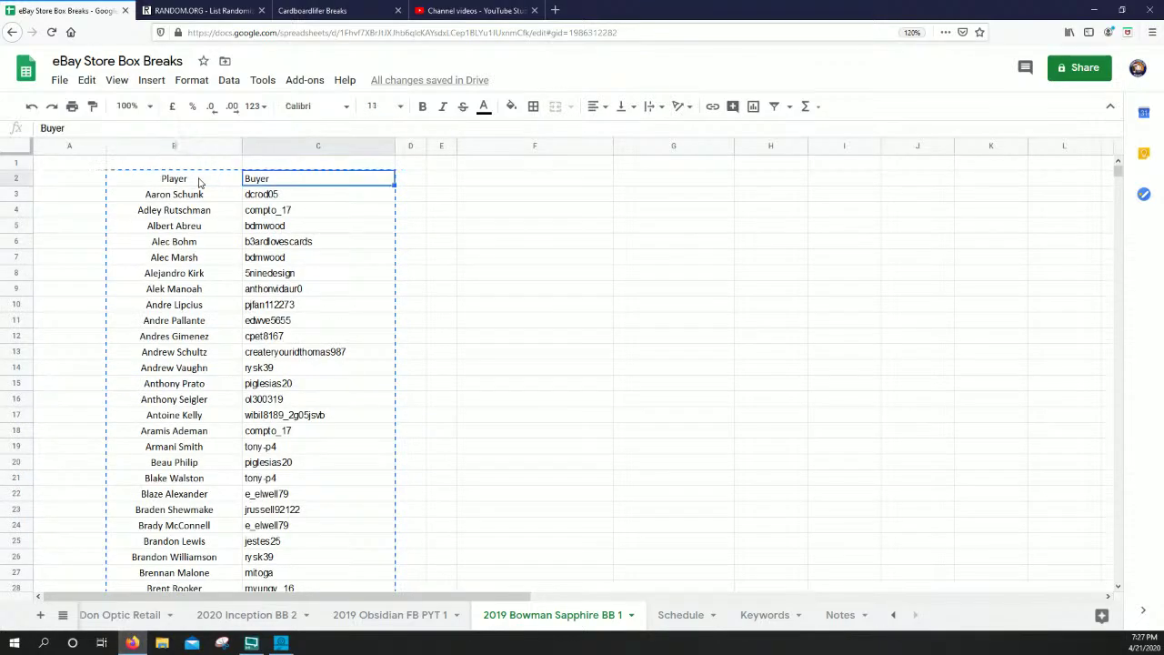
key(Right)
key(Right)
key(Right)
key(ctrl+v)
Sort the copied table's range F3:G202 by column G in A → Z order
key(Down)
key(shift+Right)
key(shift+Page_Down)
key(shift+Page_Down)
key(shift+Page_Down)
key(shift+Page_Down)
key(shift+Page_Down)
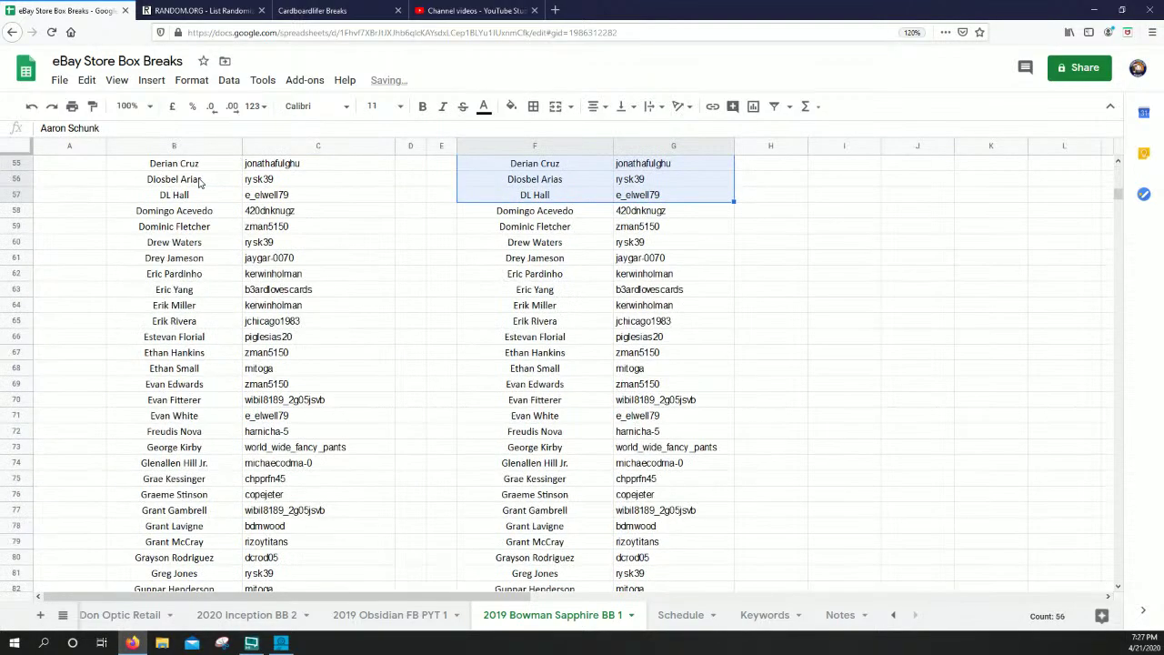
key(shift+Page_Down)
key(shift+Page_Down)
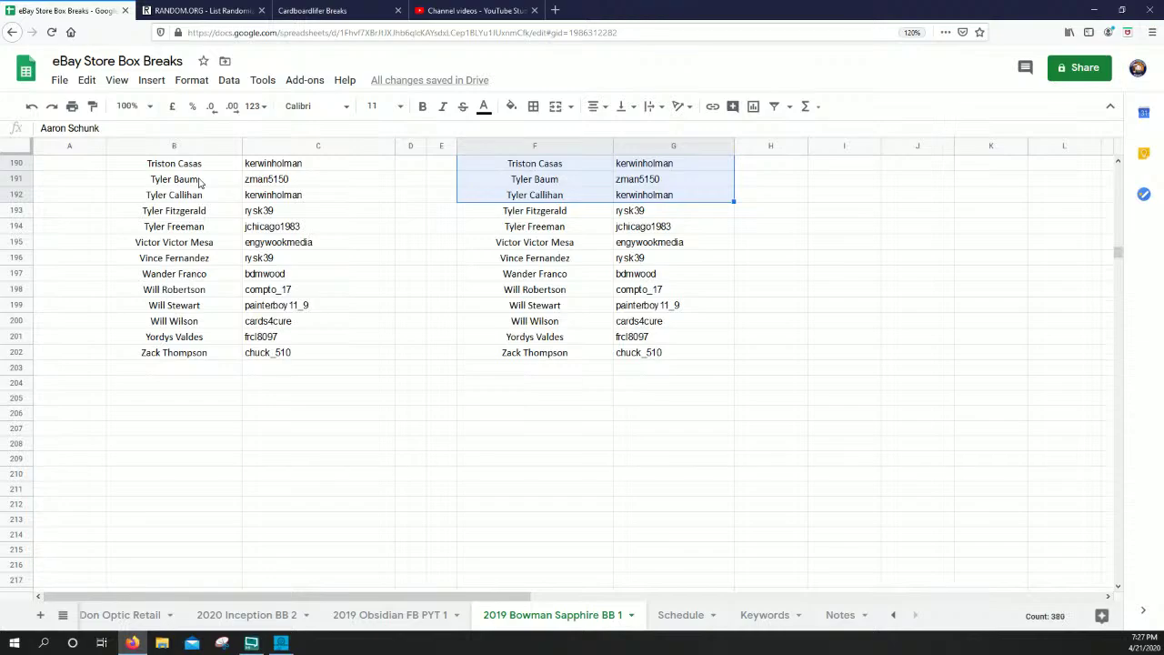
key(shift+Down)
key(shift+Down)
key(shift+Down)
key(shift+Down)
key(shift+Down)
key(shift+Down)
key(shift+Down)
key(shift+Down)
key(shift+Down)
key(shift+Down)
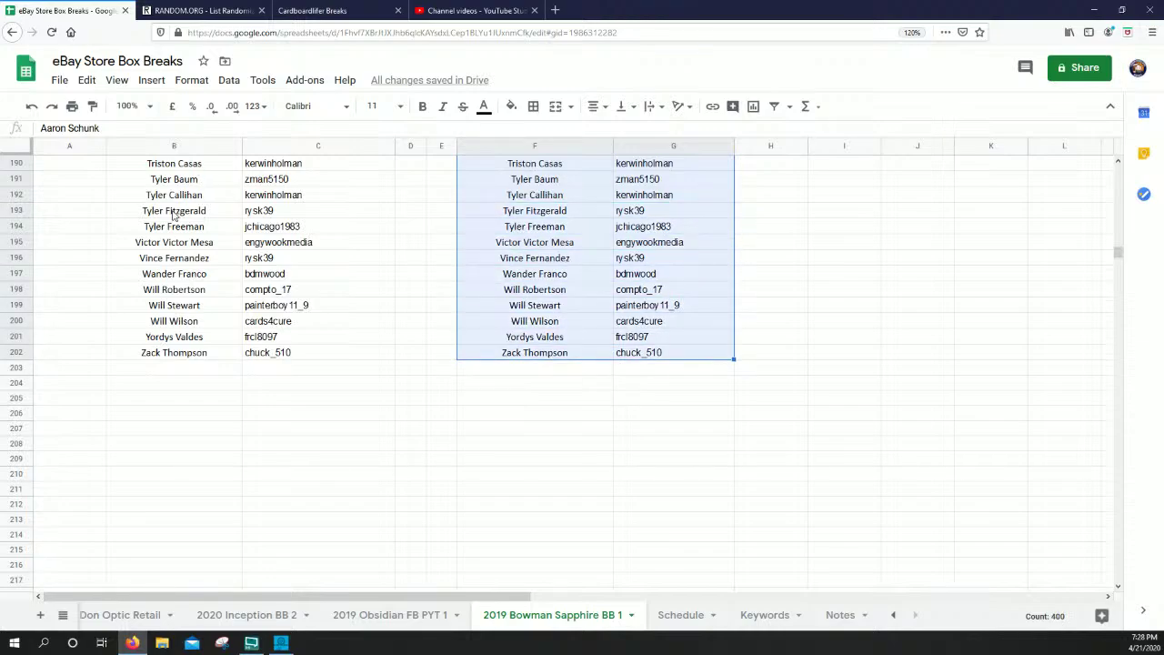
click(229, 80)
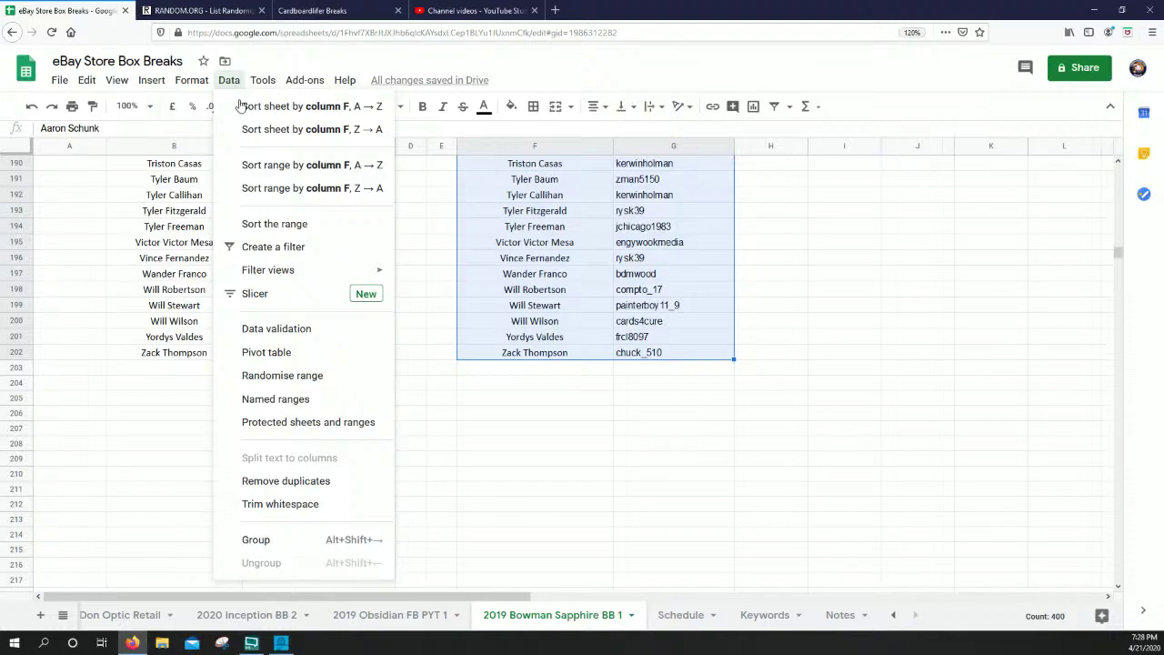
click(276, 224)
click(512, 326)
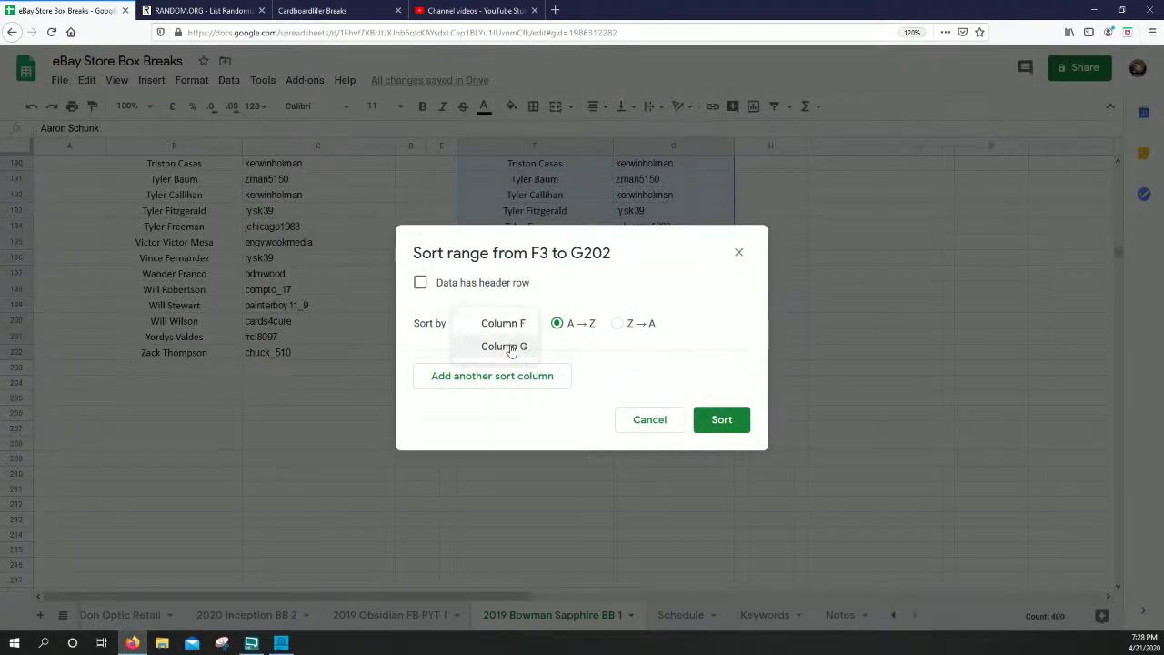
click(499, 344)
click(722, 420)
click(578, 409)
Format the text of the entire 2019 Bowman Sapphire BB 1 sheet as bold at font size 18
scroll(364, 368, up, 20)
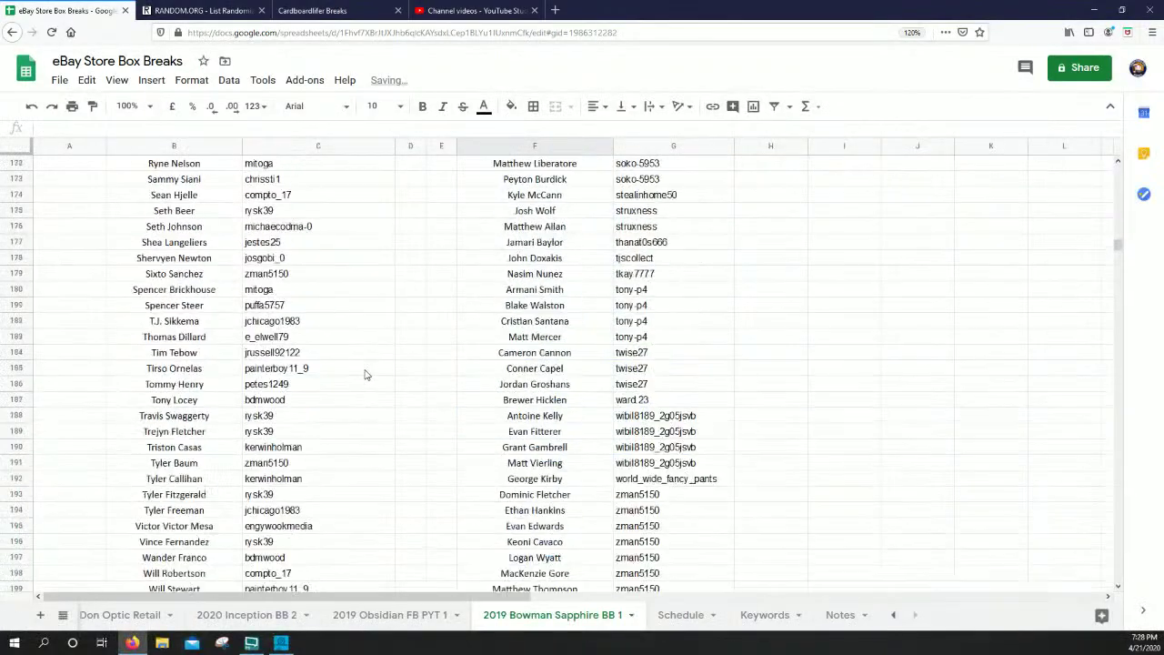
scroll(378, 353, up, 12)
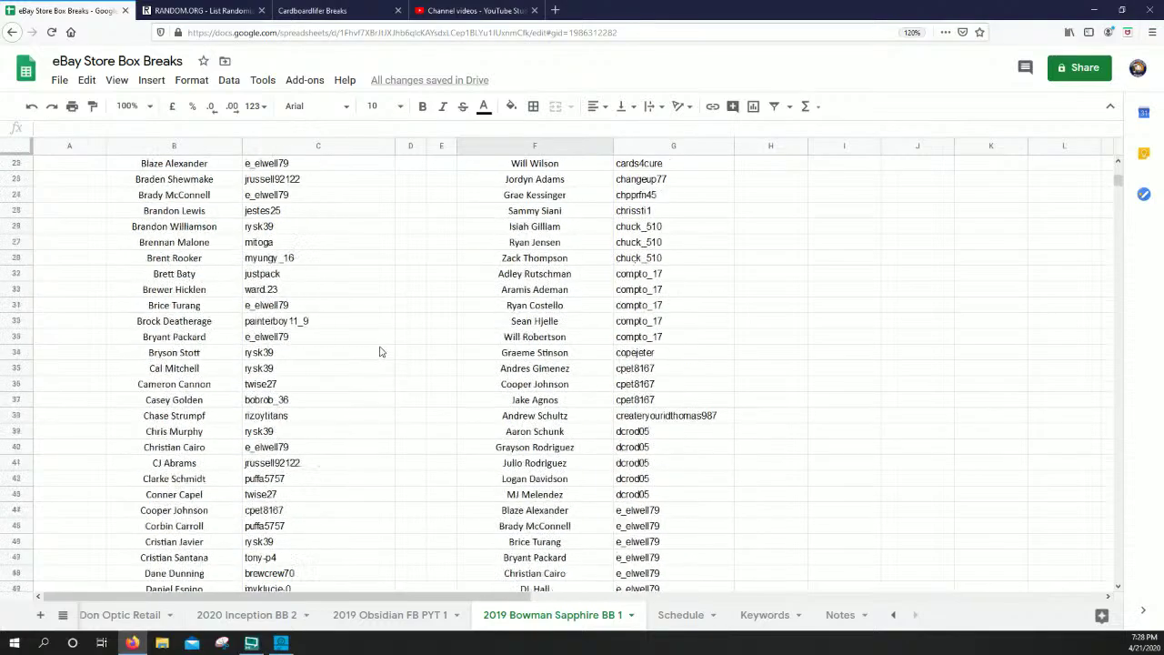
click(26, 148)
click(401, 106)
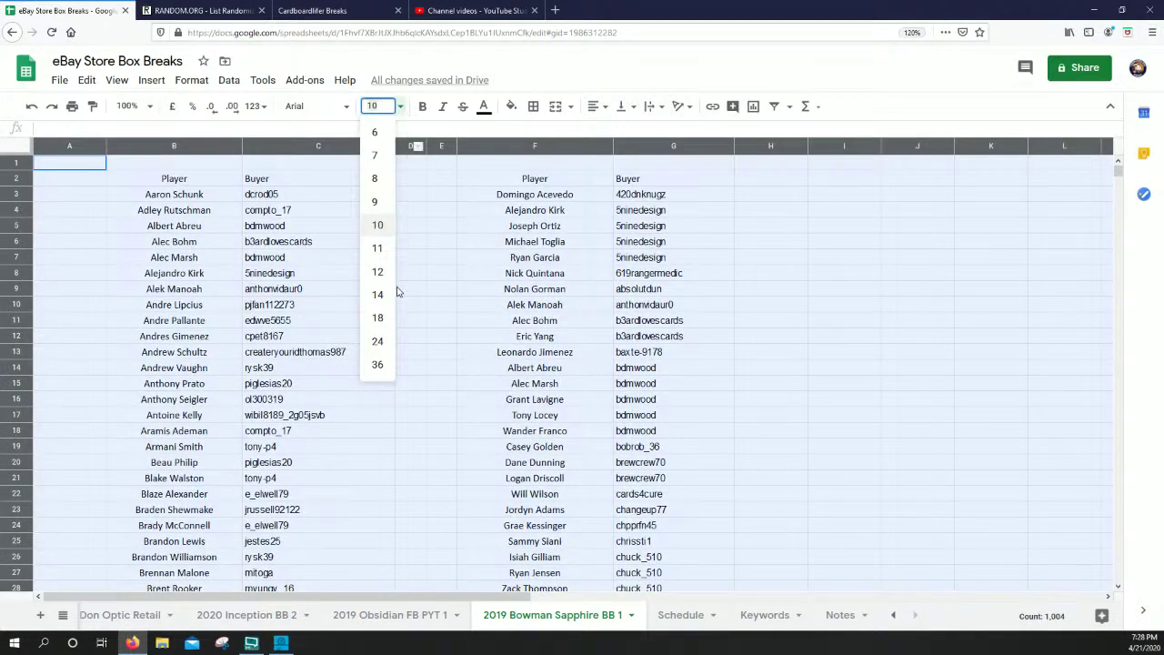
click(378, 318)
click(423, 107)
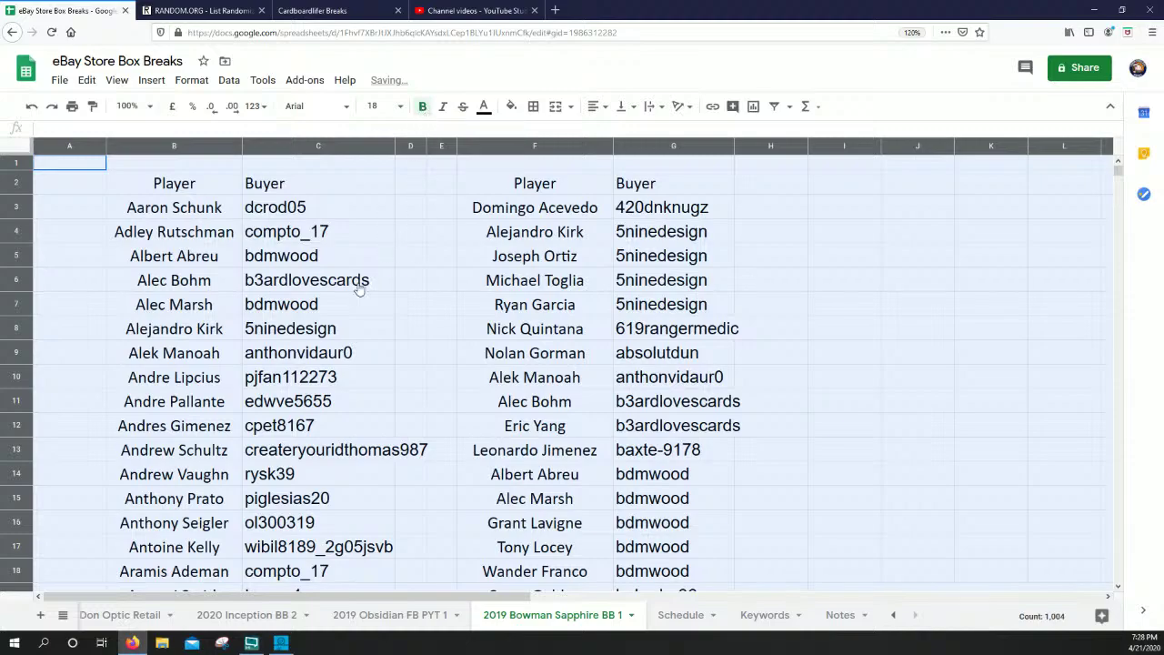
click(357, 304)
Widen columns C, F, G and B to fit the enlarged names, and narrow column A
drag(394, 149, 485, 149)
drag(701, 148, 754, 148)
drag(876, 147, 943, 147)
drag(241, 145, 285, 145)
drag(106, 148, 51, 149)
click(967, 209)
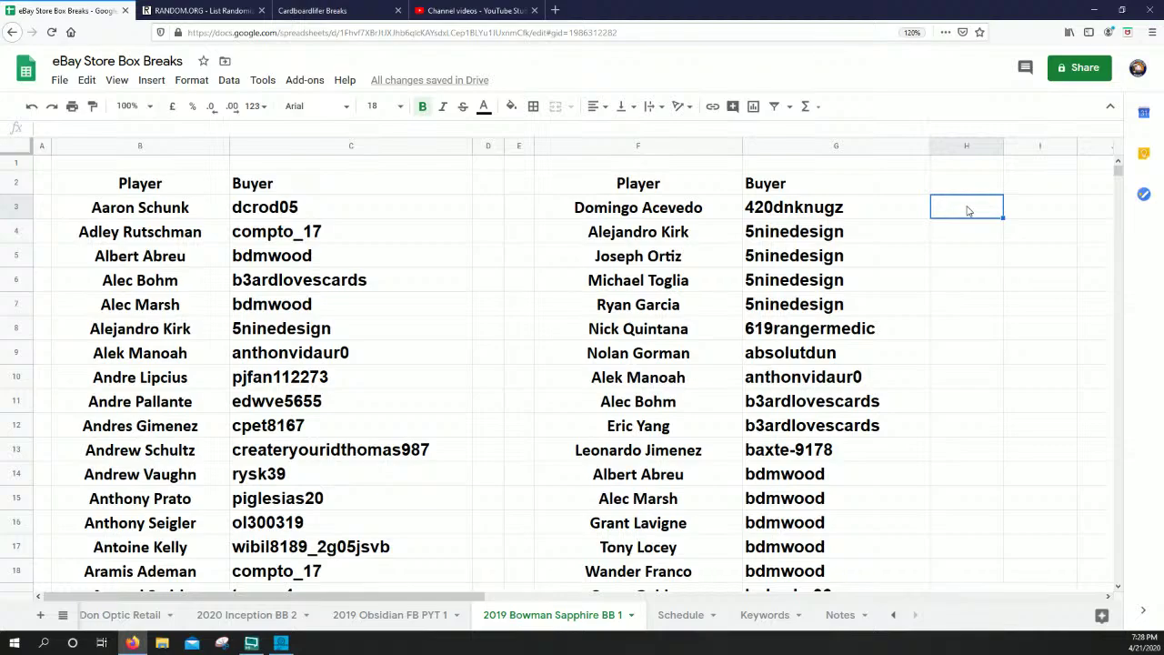
Review the player and buyer assignments in both tables from row 3 down to row 53
key(Page_Down)
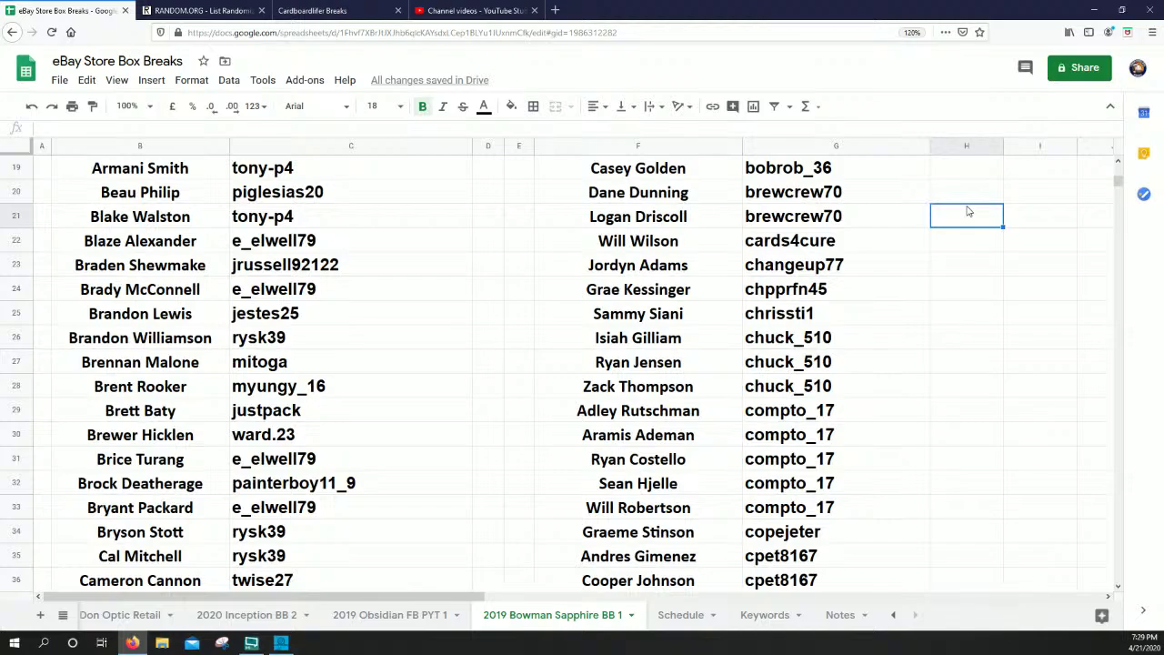
key(Page_Down)
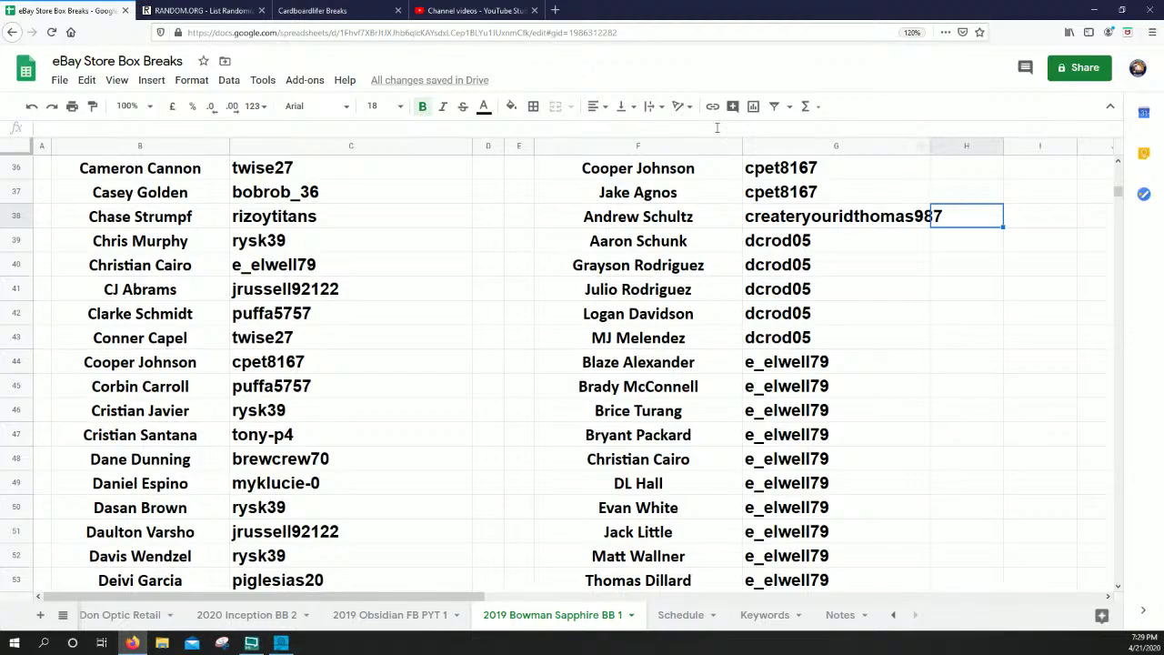
Close the YouTube Studio Channel videos page and return to the eBay Store Box Breaks spreadsheet
click(473, 10)
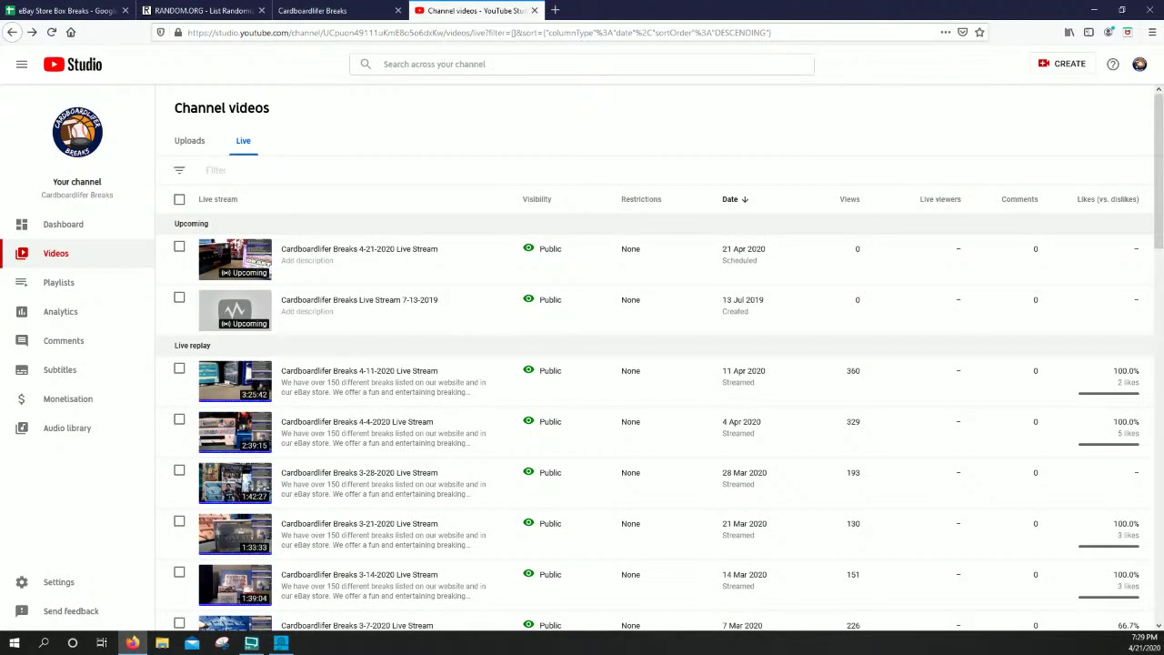
key(ctrl+w)
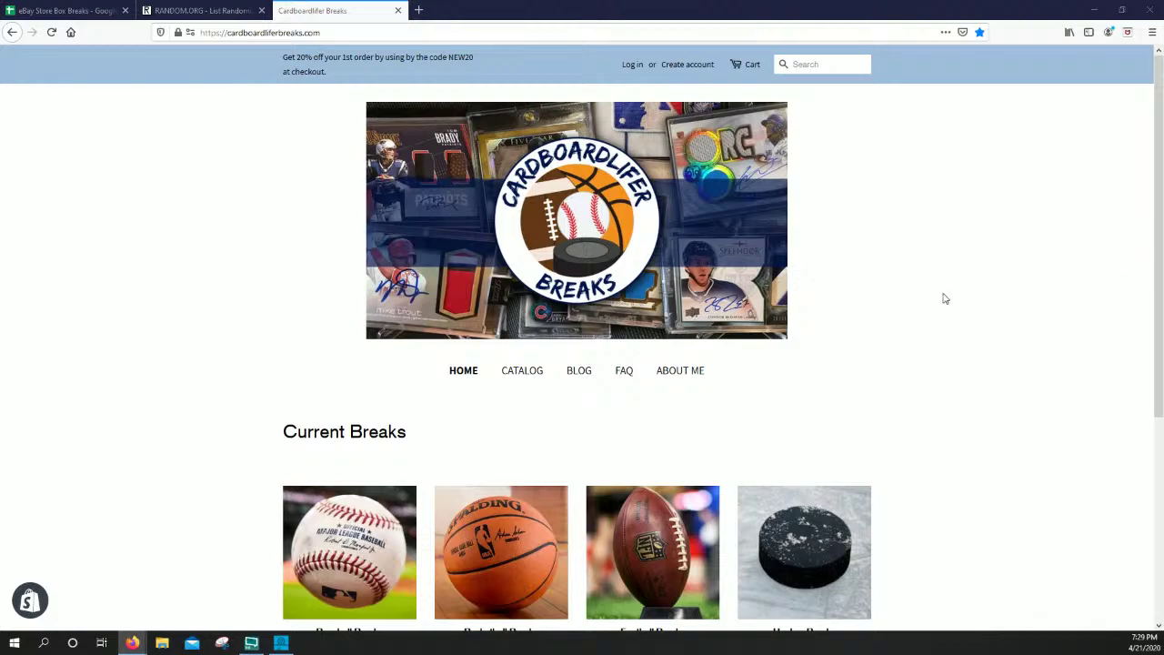
click(103, 10)
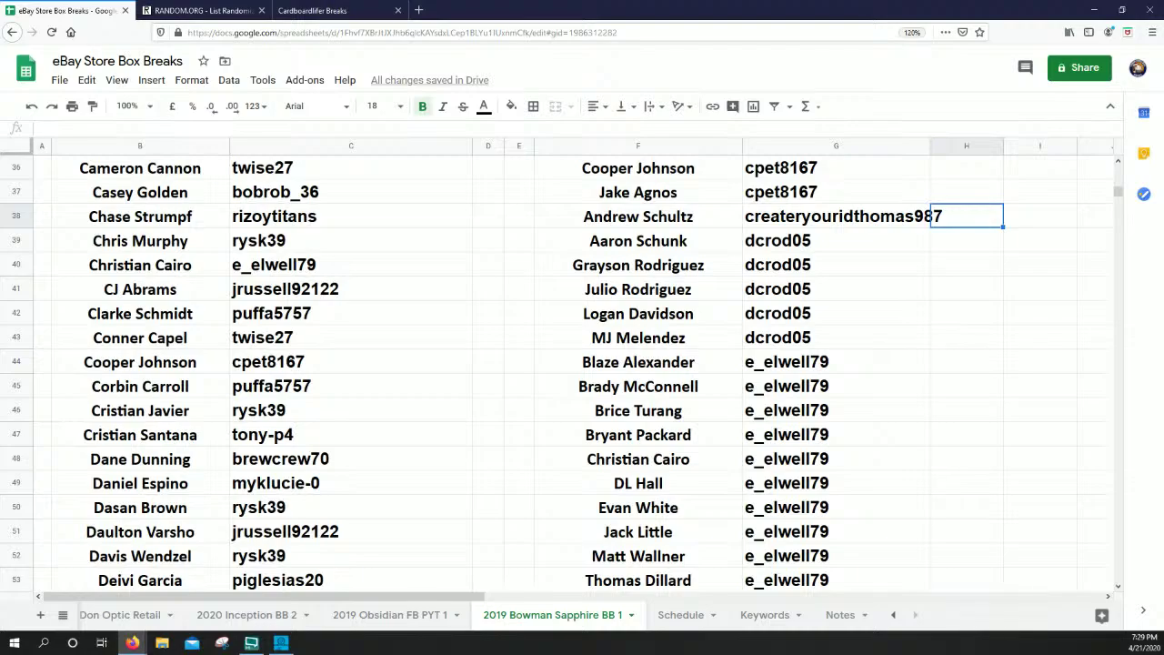
Review the remaining player and buyer assignments in both tables through row 202
key(F10)
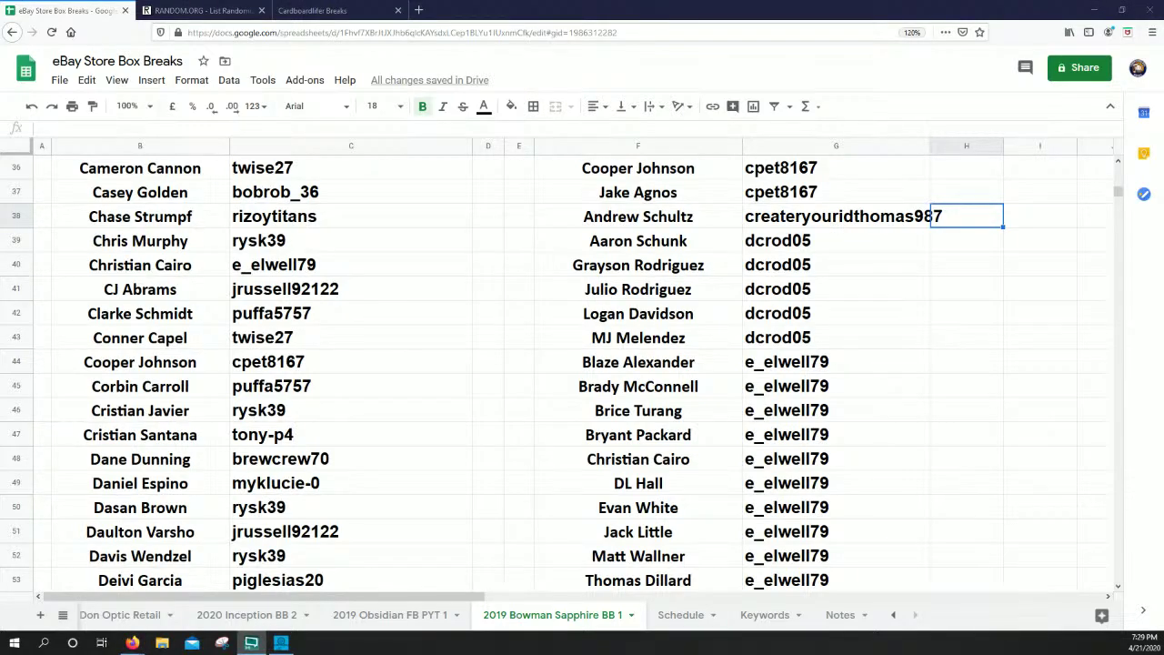
click(962, 213)
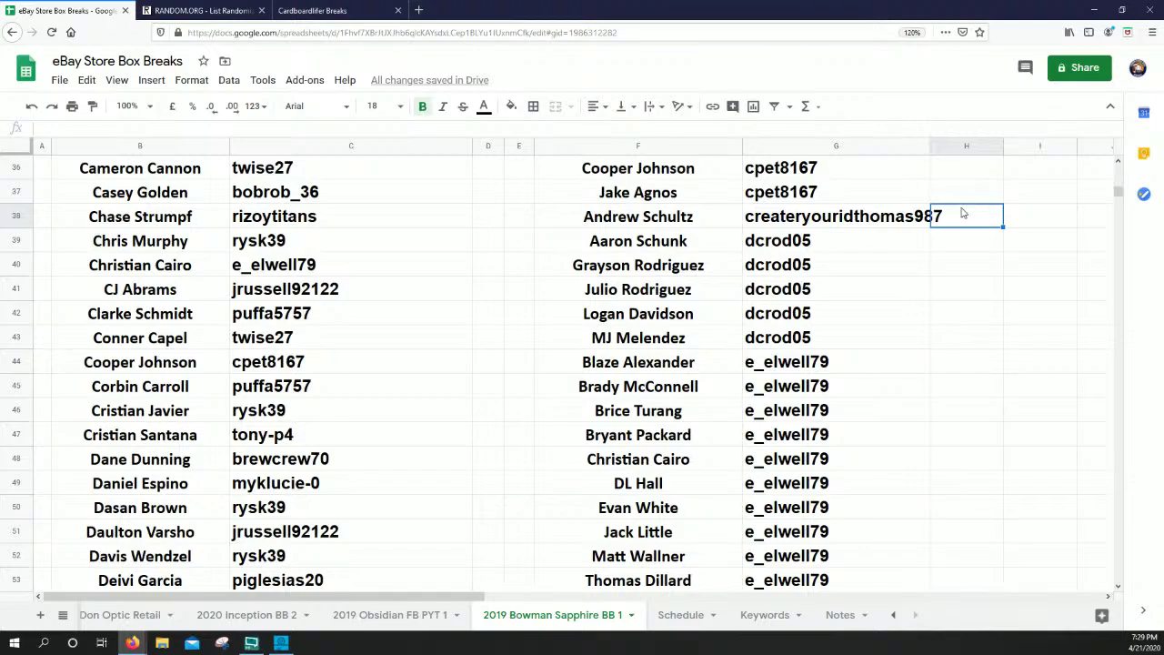
key(Page_Down)
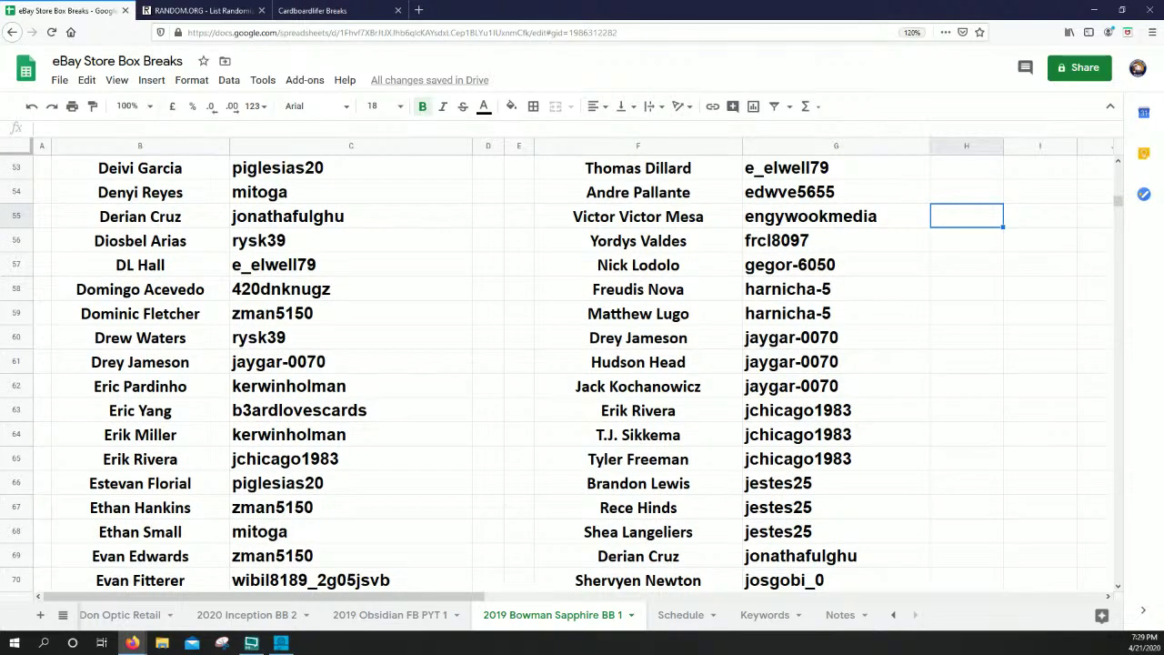
key(alt+Tab)
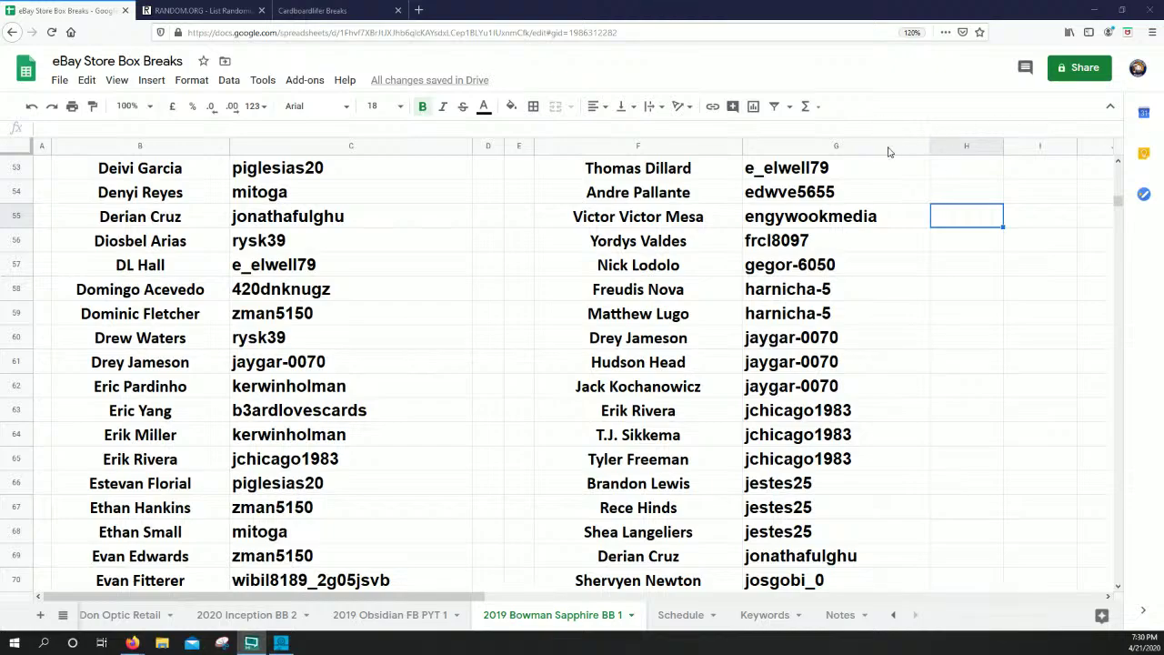
key(Page_Down)
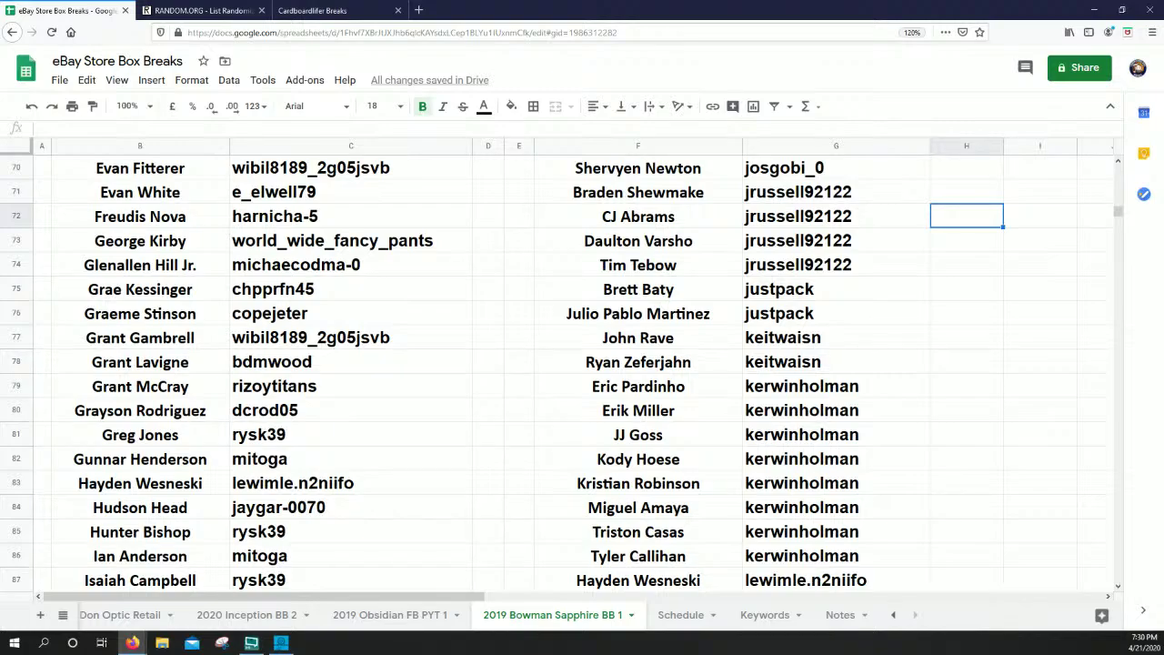
key(Page_Down)
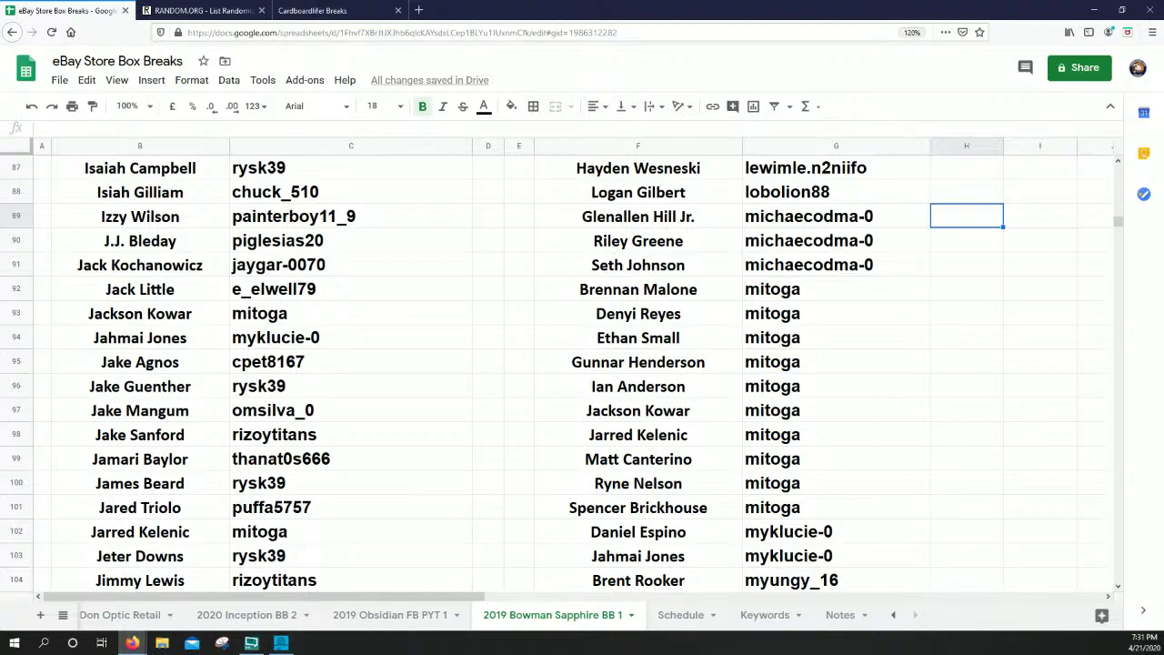
key(Page_Down)
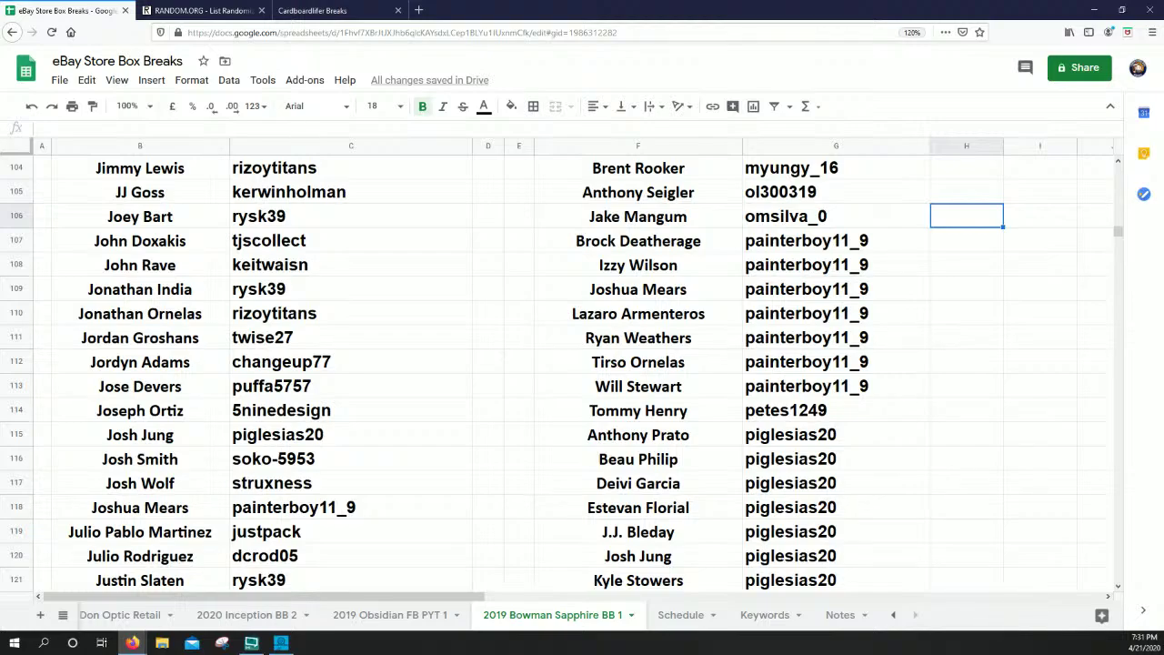
key(Page_Down)
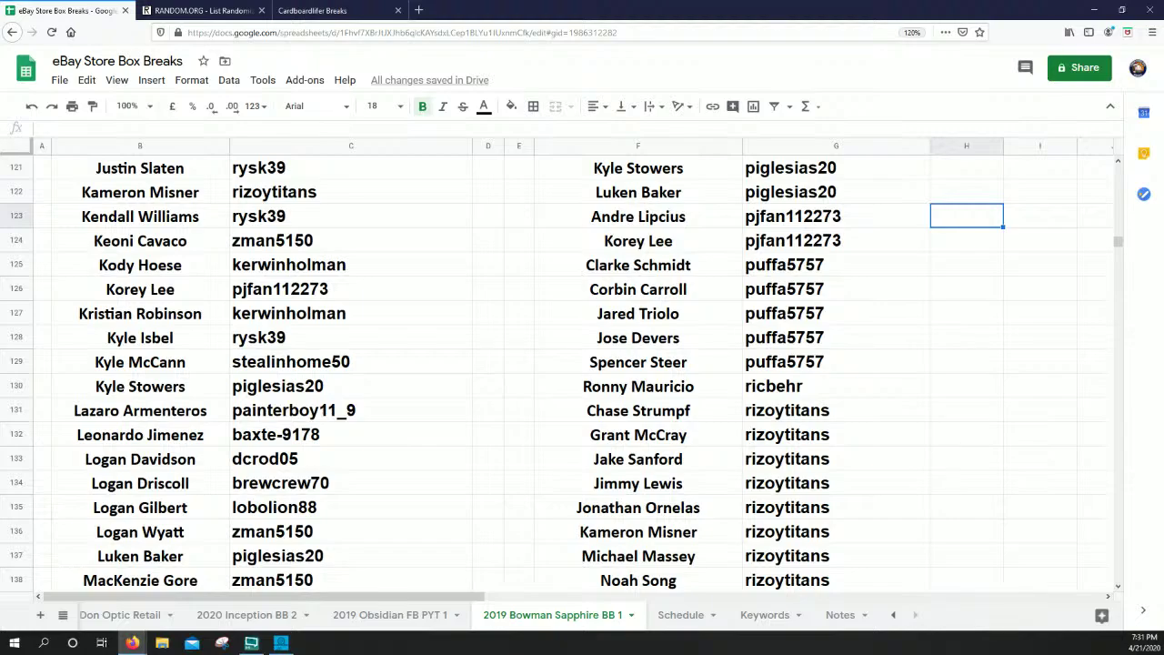
key(Page_Down)
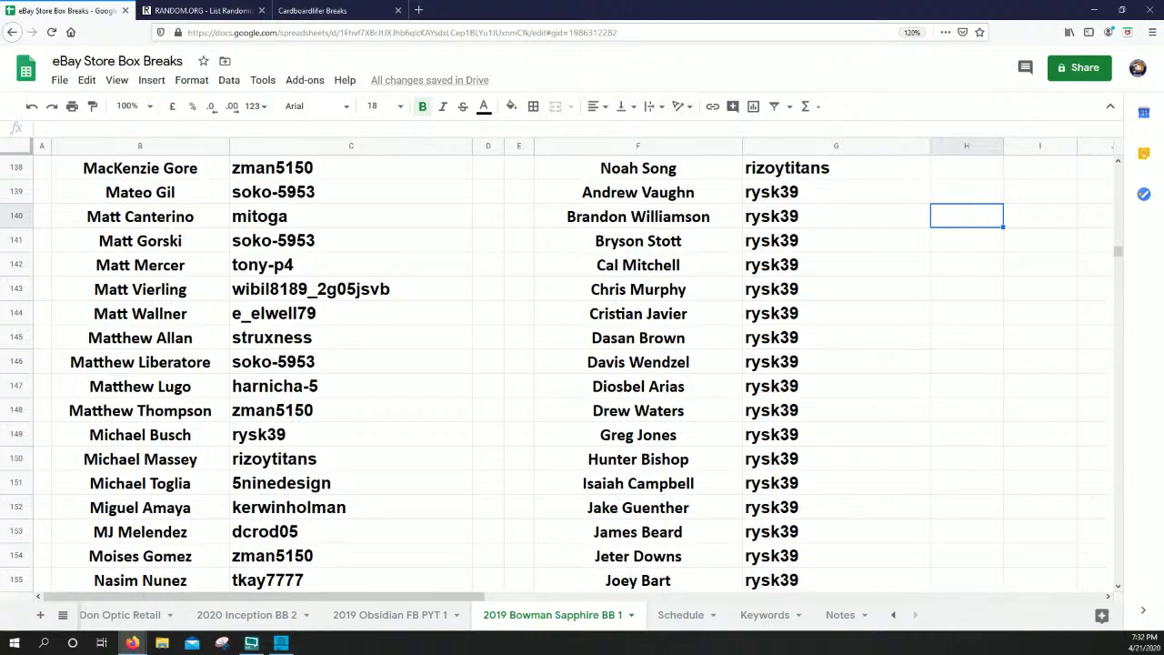
key(Page_Down)
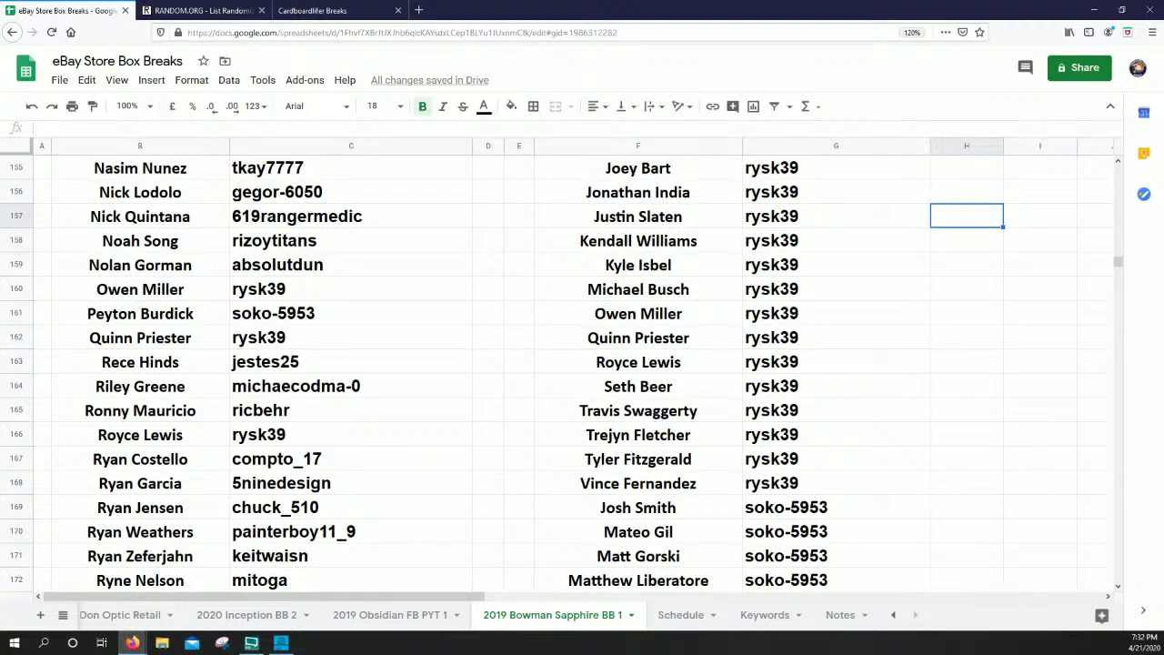
key(alt+Tab)
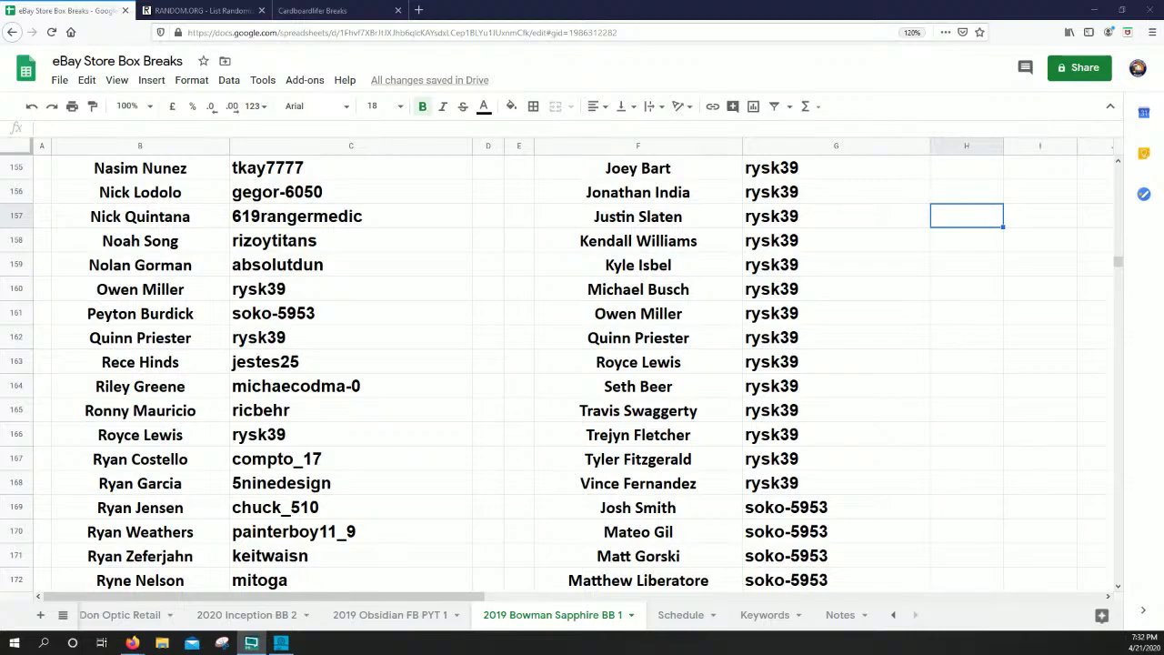
click(952, 221)
key(Page_Down)
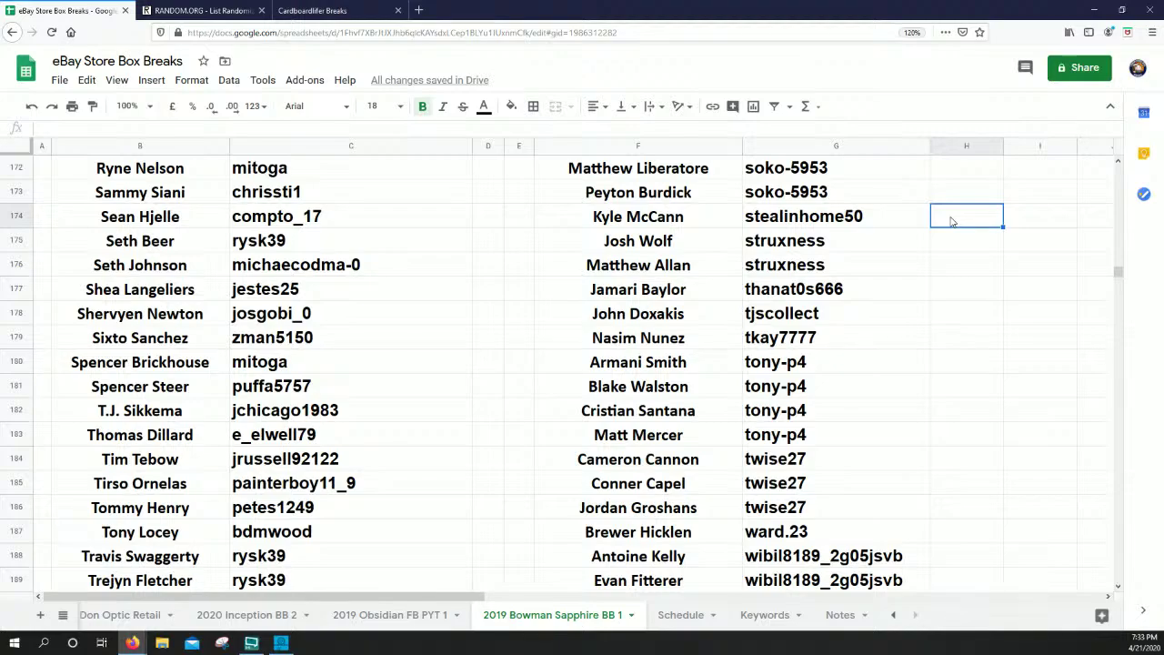
key(Page_Down)
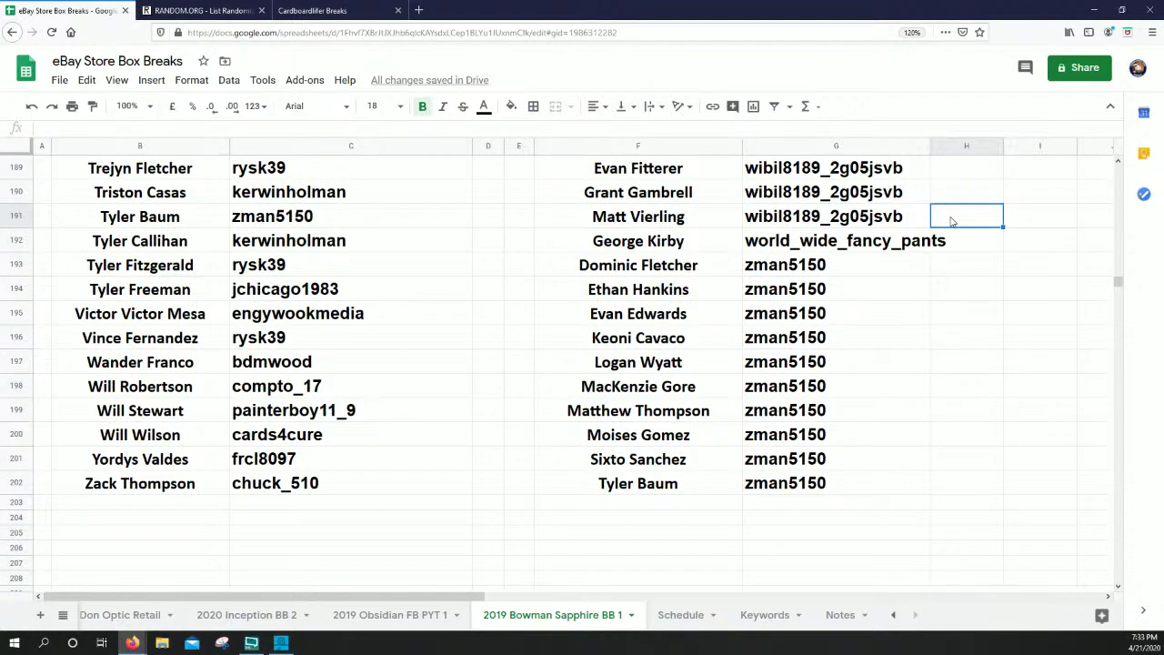
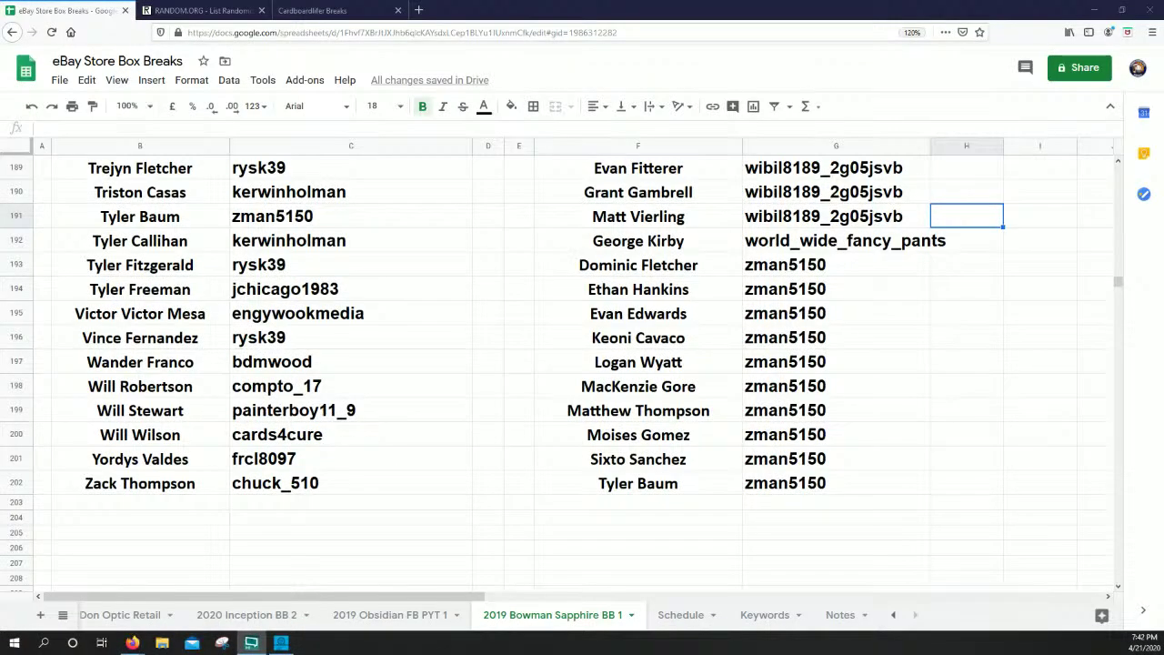
Fill the Lazaro Armenteros player and buyer cells B131:C131 with yellow
click(141, 414)
scroll(145, 417, up, 18)
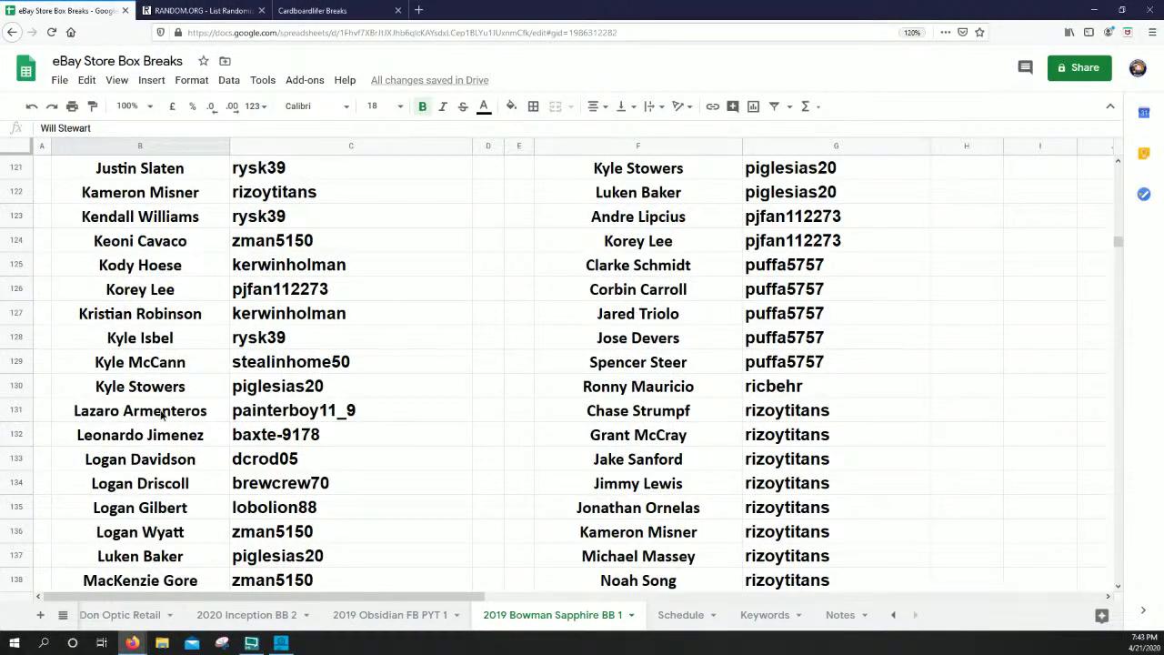
drag(162, 414, 291, 414)
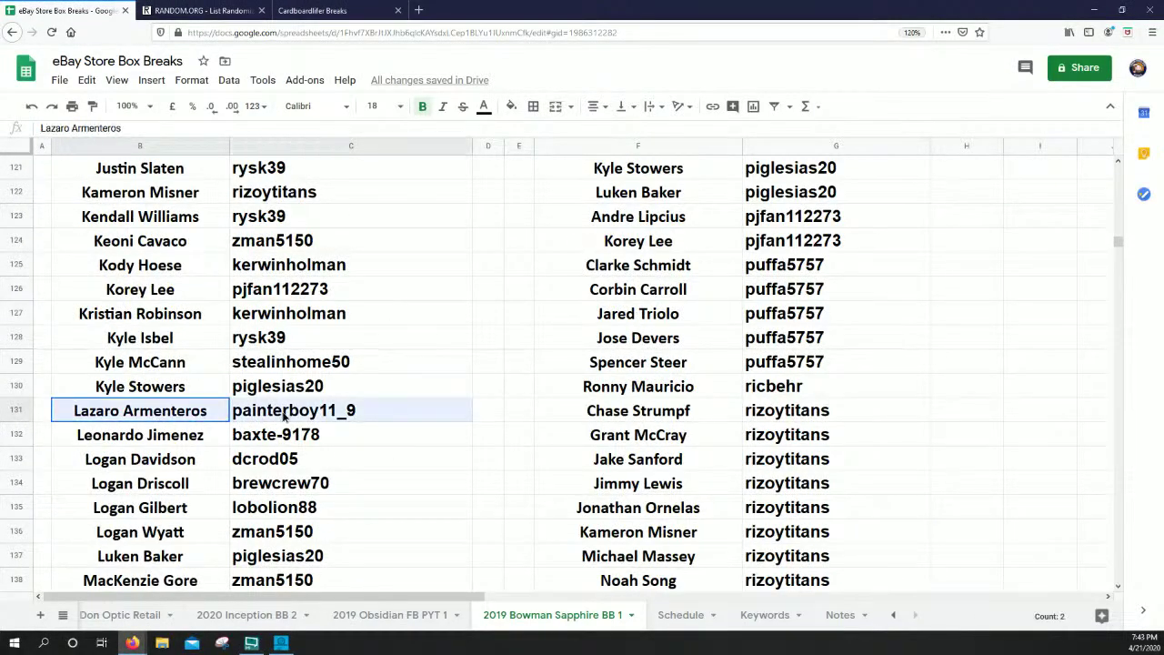
click(512, 106)
click(569, 180)
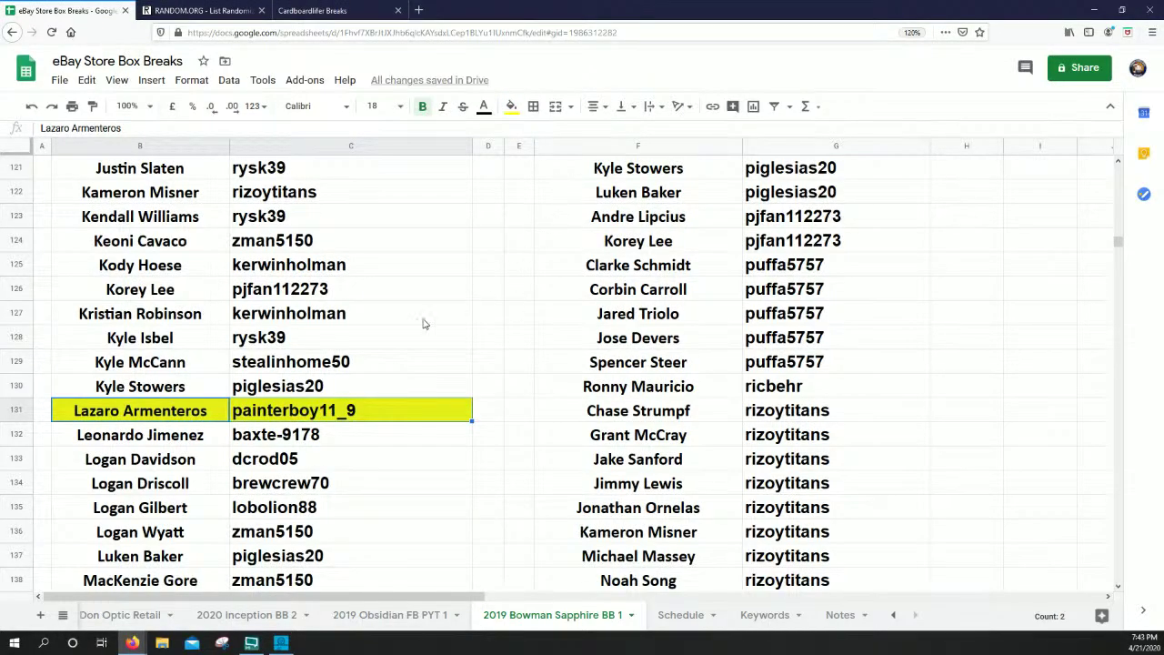
Fill the Matt Canterino player and buyer cells B140:C140 with yellow
scroll(414, 323, down, 5)
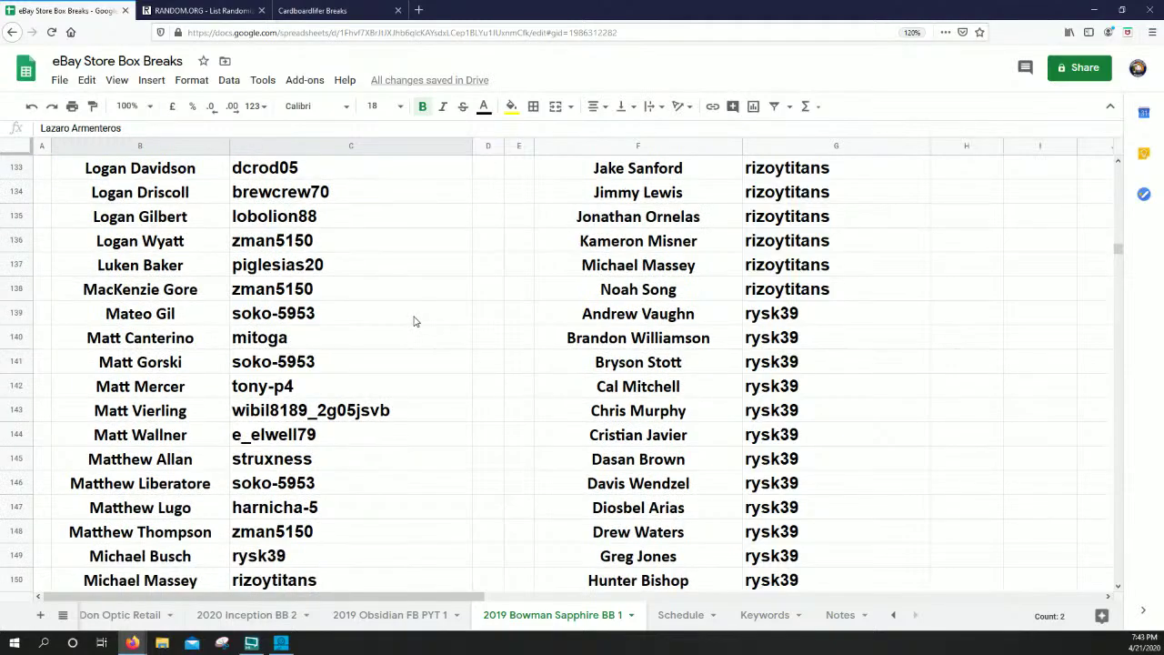
drag(180, 291, 275, 287)
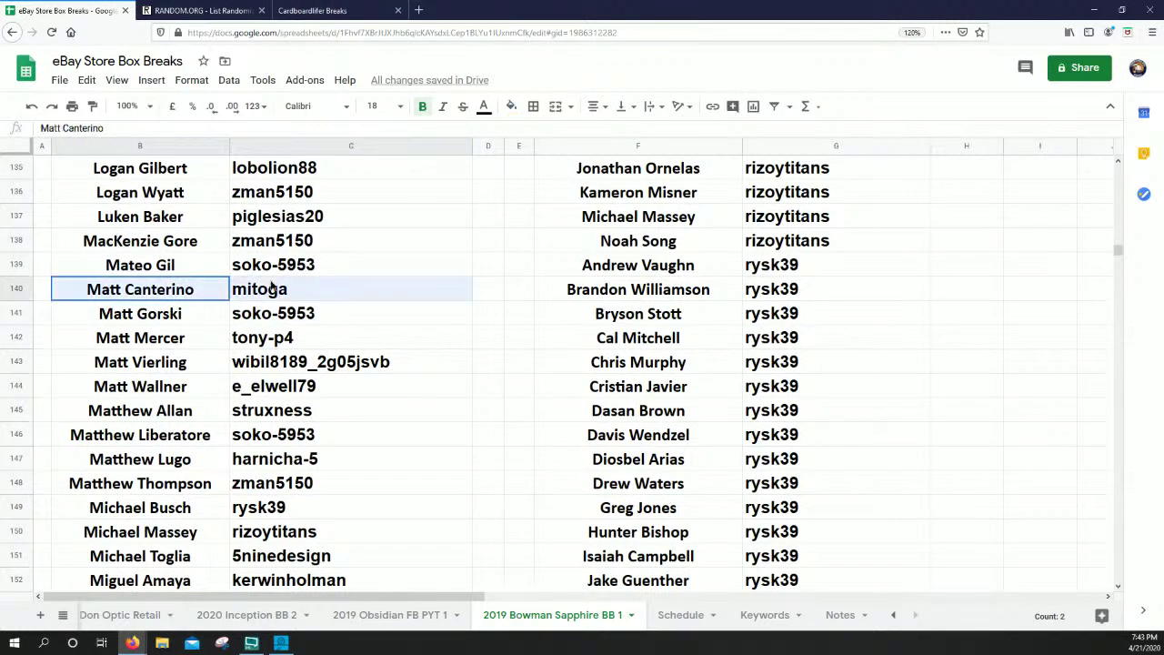
click(512, 106)
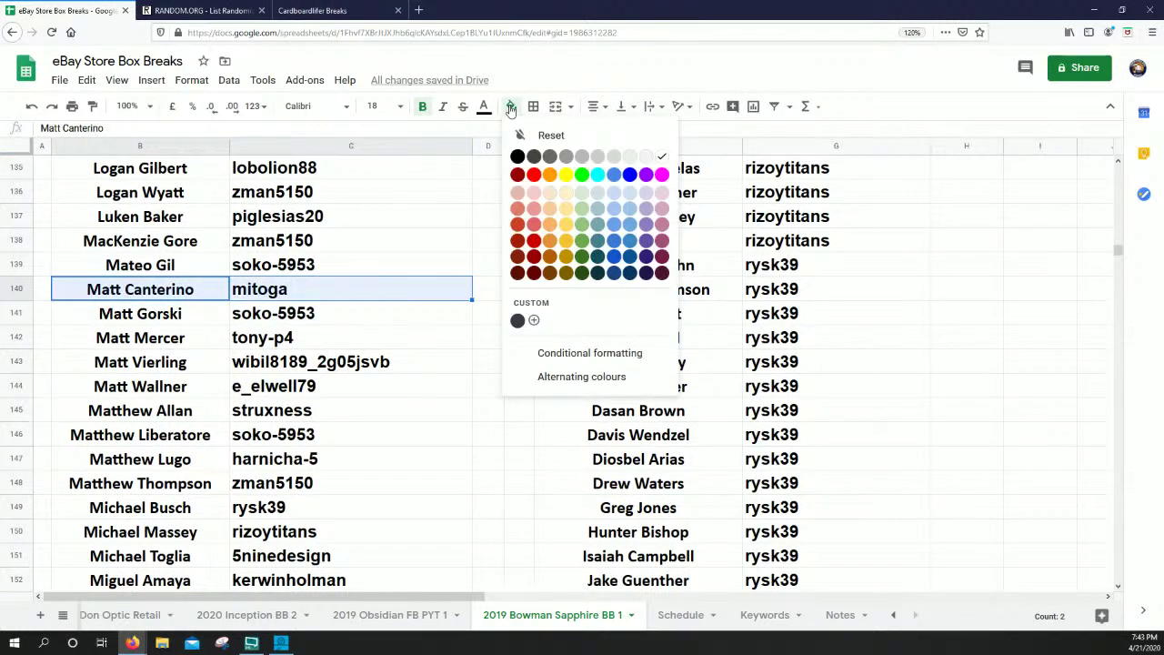
click(567, 176)
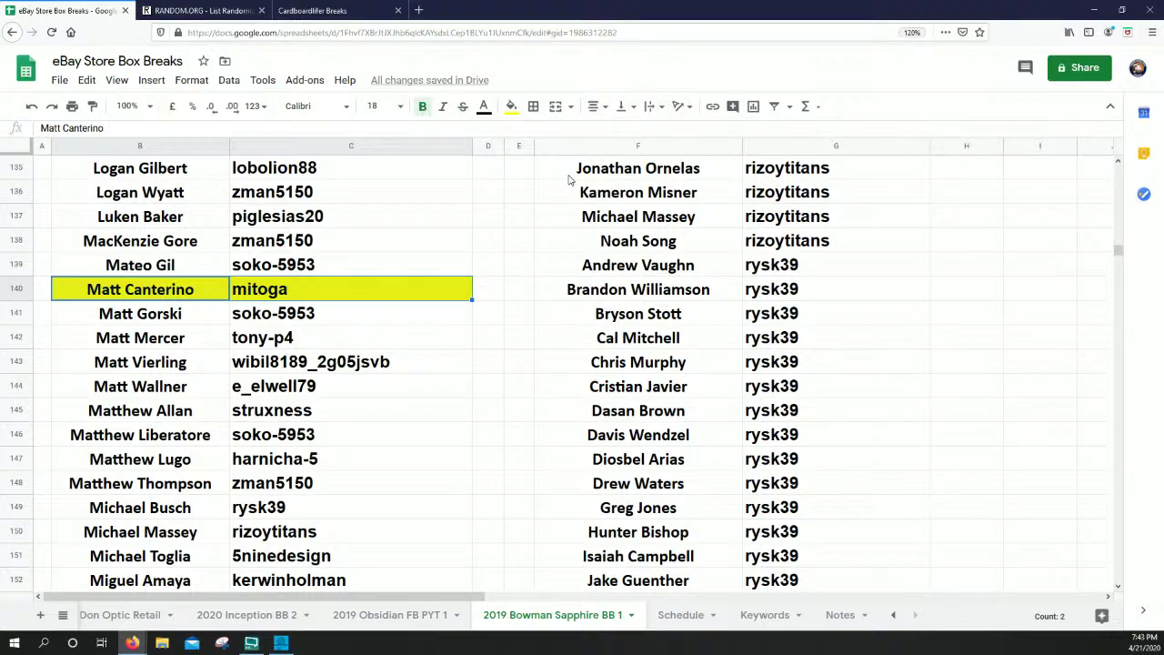
Fill the Freudis Nova player and buyer cells B72:C72 with yellow
scroll(189, 337, up, 8)
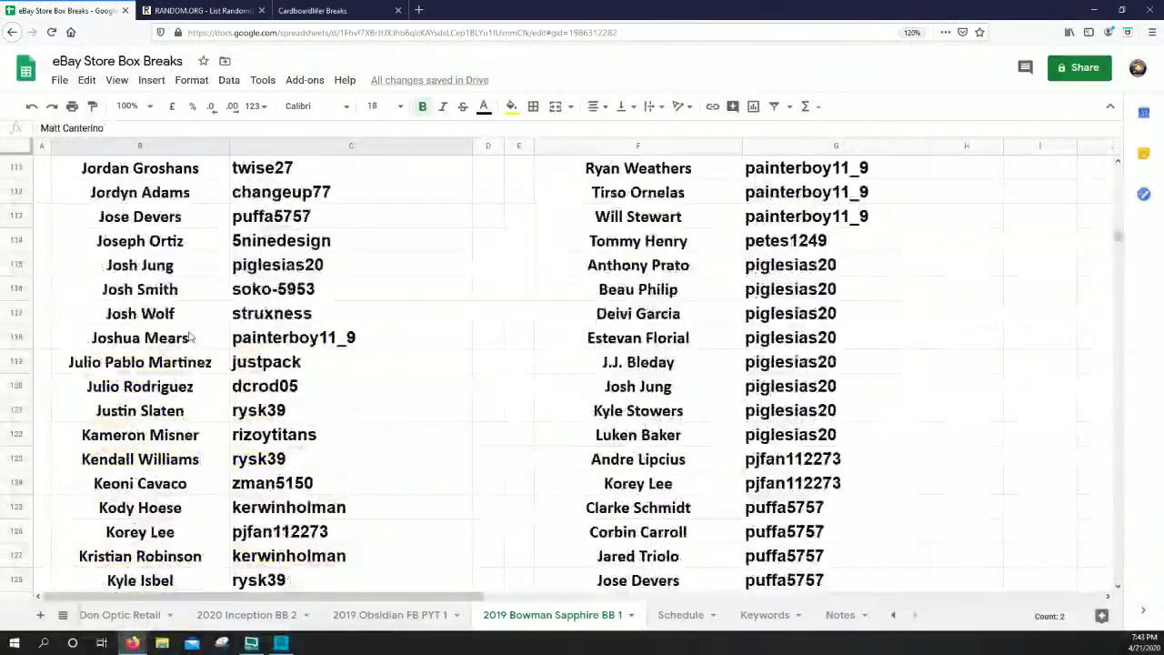
scroll(189, 333, up, 10)
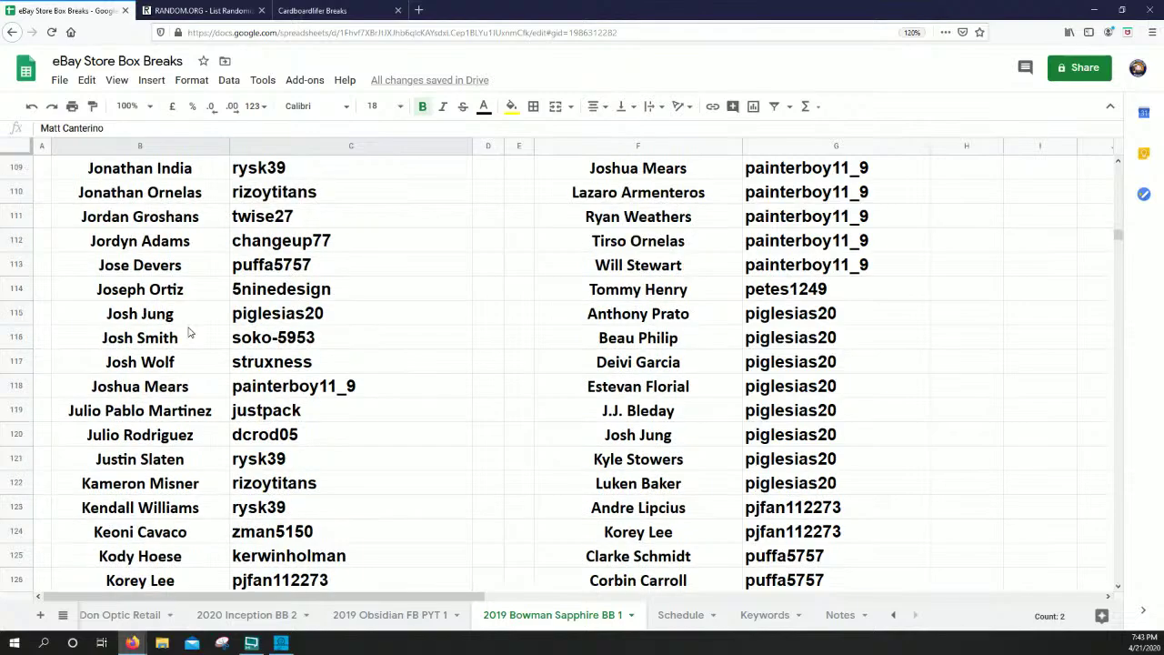
scroll(189, 324, up, 5)
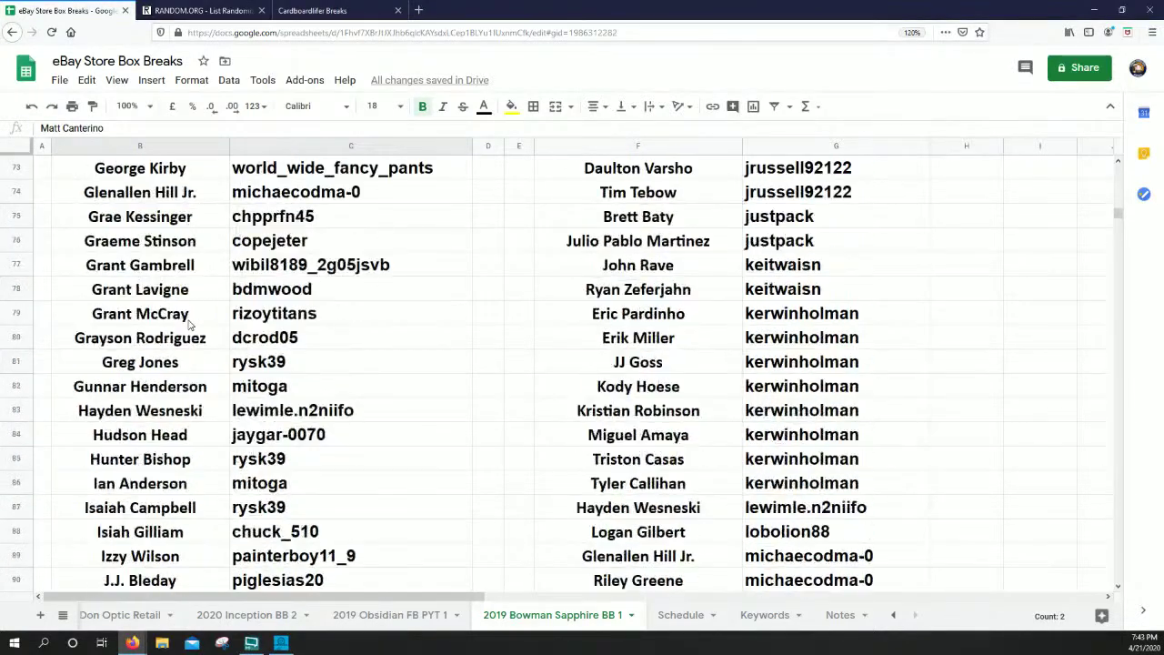
drag(175, 291, 279, 300)
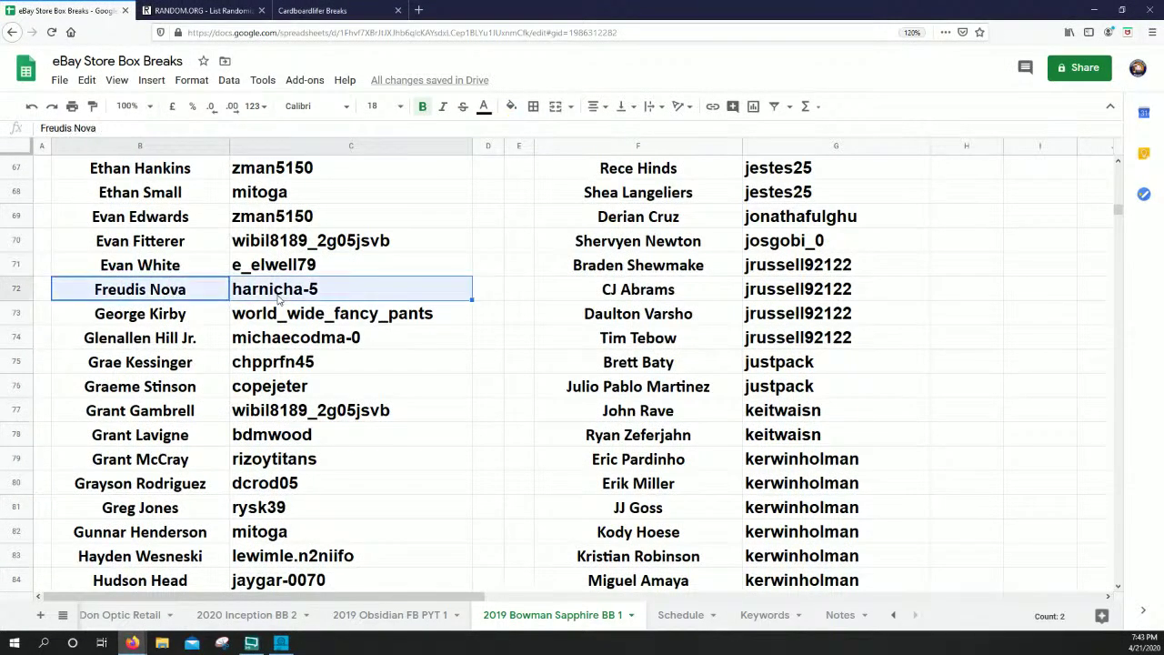
click(511, 106)
click(571, 182)
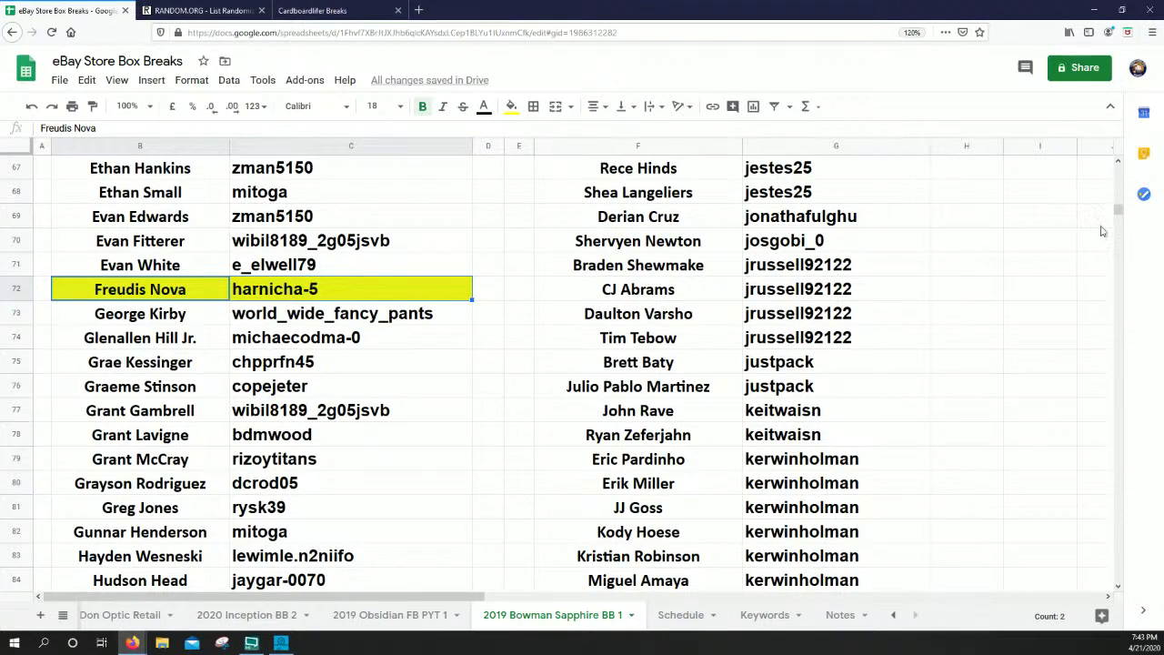
Fill the Seth Johnson player and buyer cells B176:C176 with yellow
drag(1119, 213, 1098, 279)
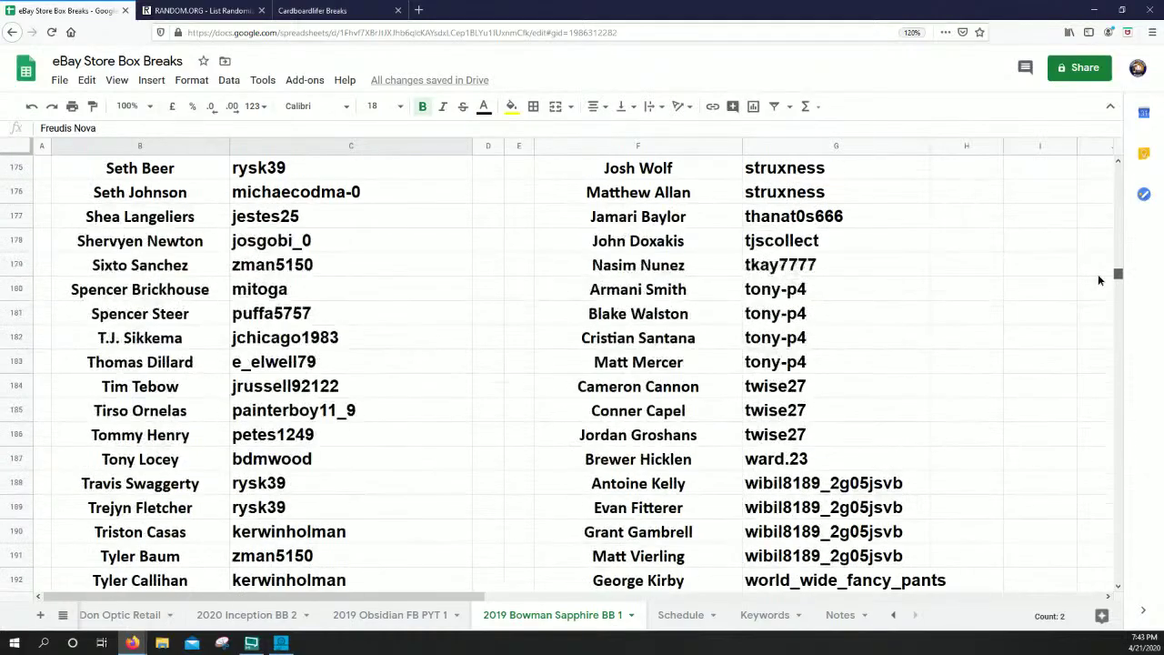
drag(182, 199, 380, 195)
click(509, 108)
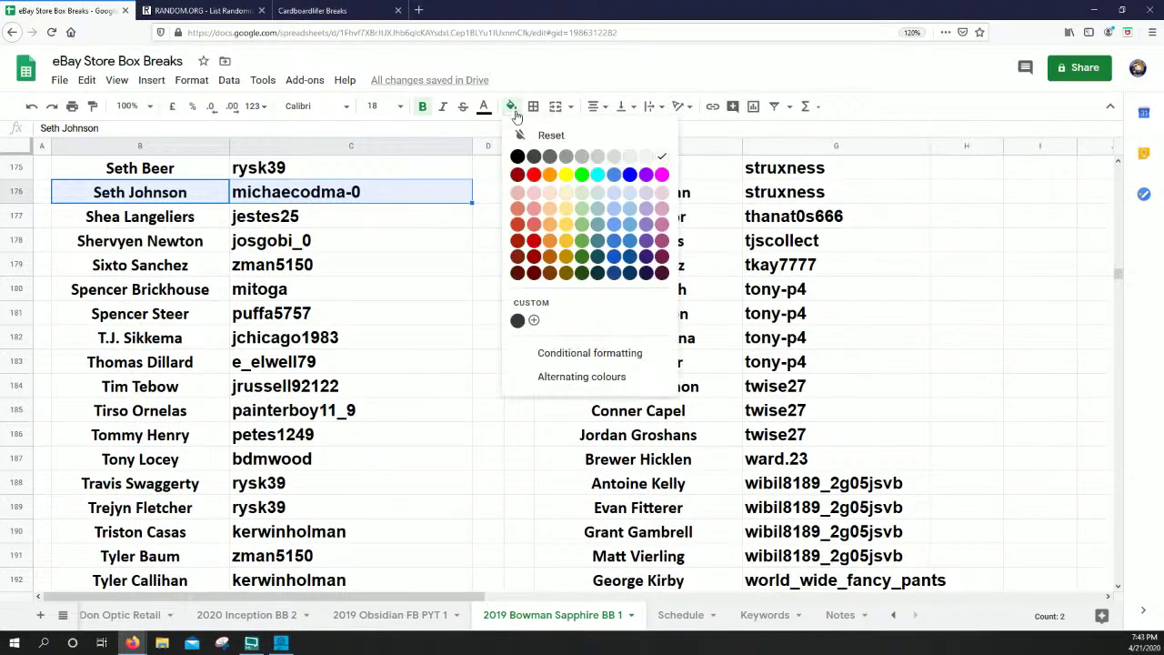
click(563, 178)
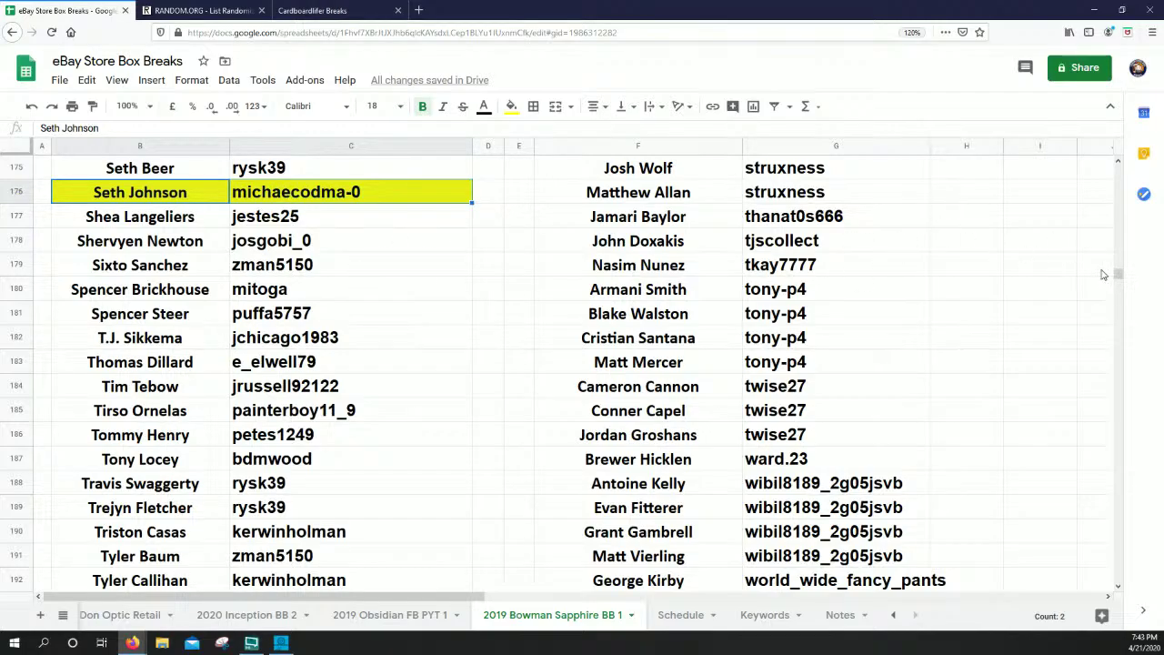
drag(1120, 275, 1120, 194)
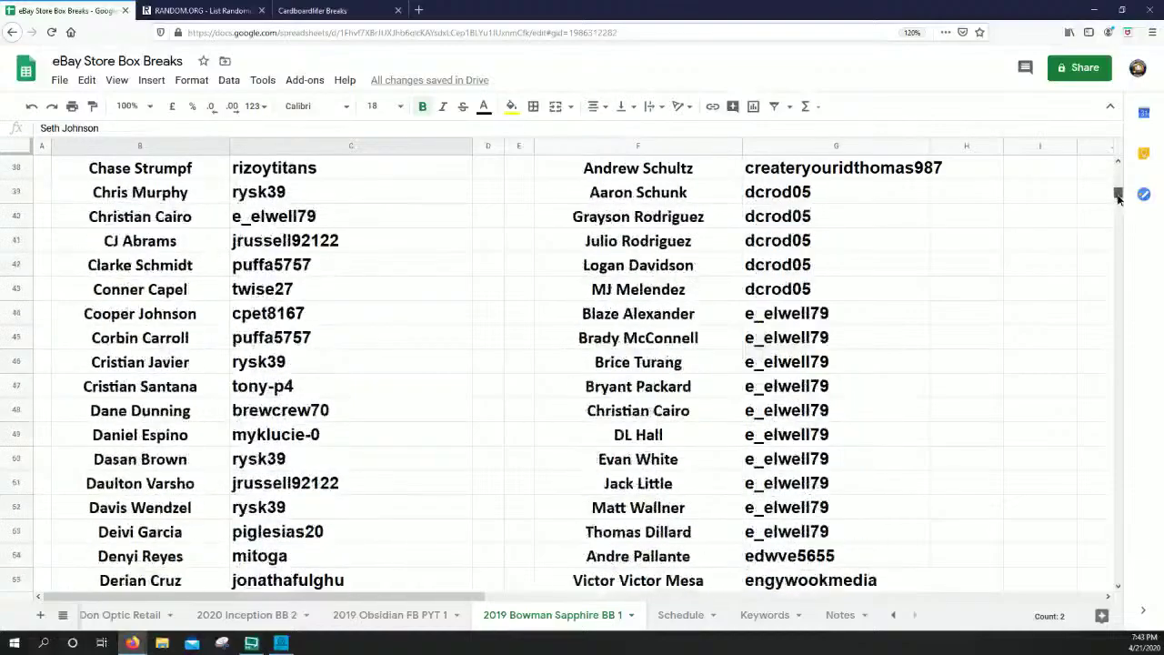
drag(178, 221, 304, 223)
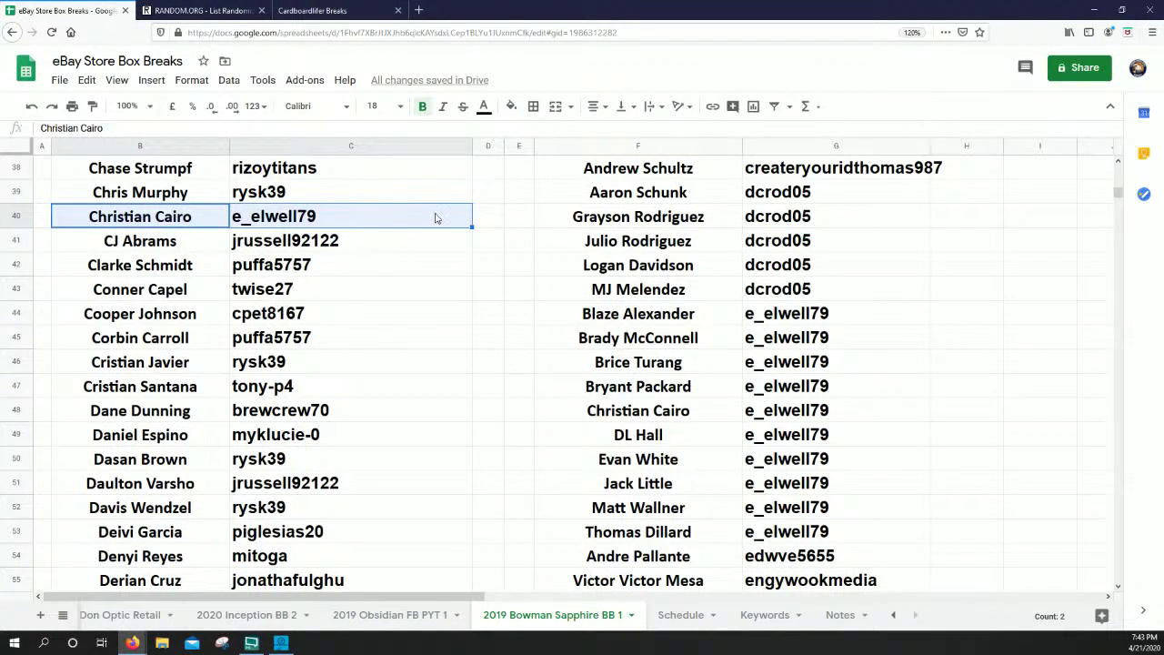
click(511, 105)
click(564, 178)
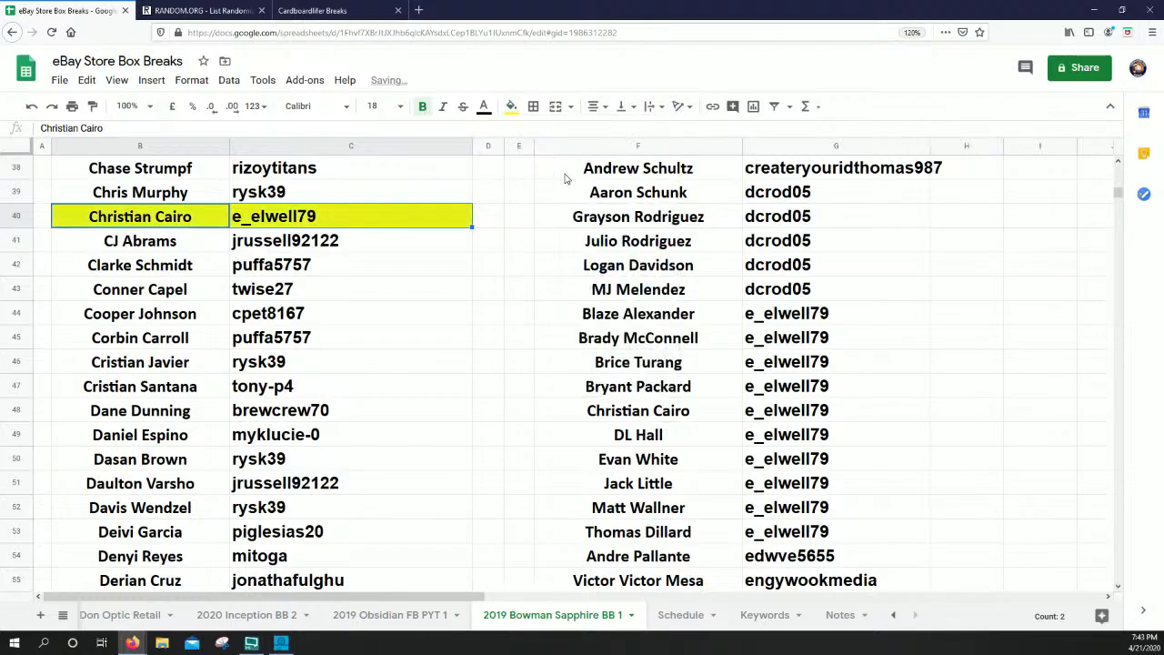
Fill the Josh Jung player and buyer cells B115:C115 with yellow
scroll(330, 381, down, 13)
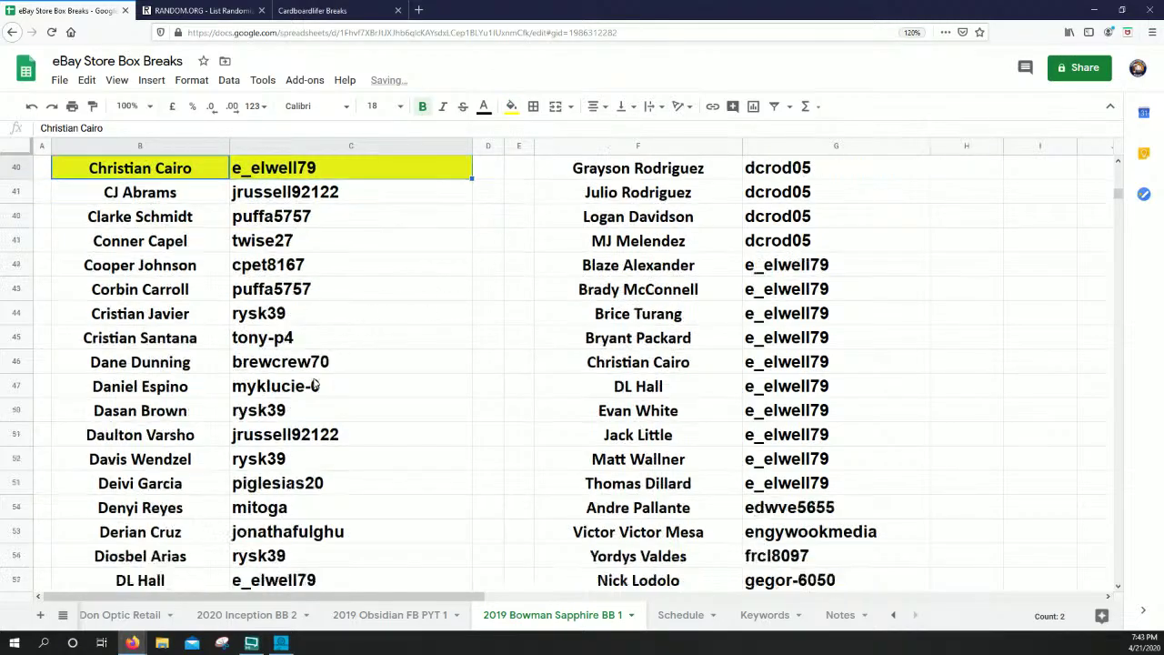
scroll(330, 381, down, 5)
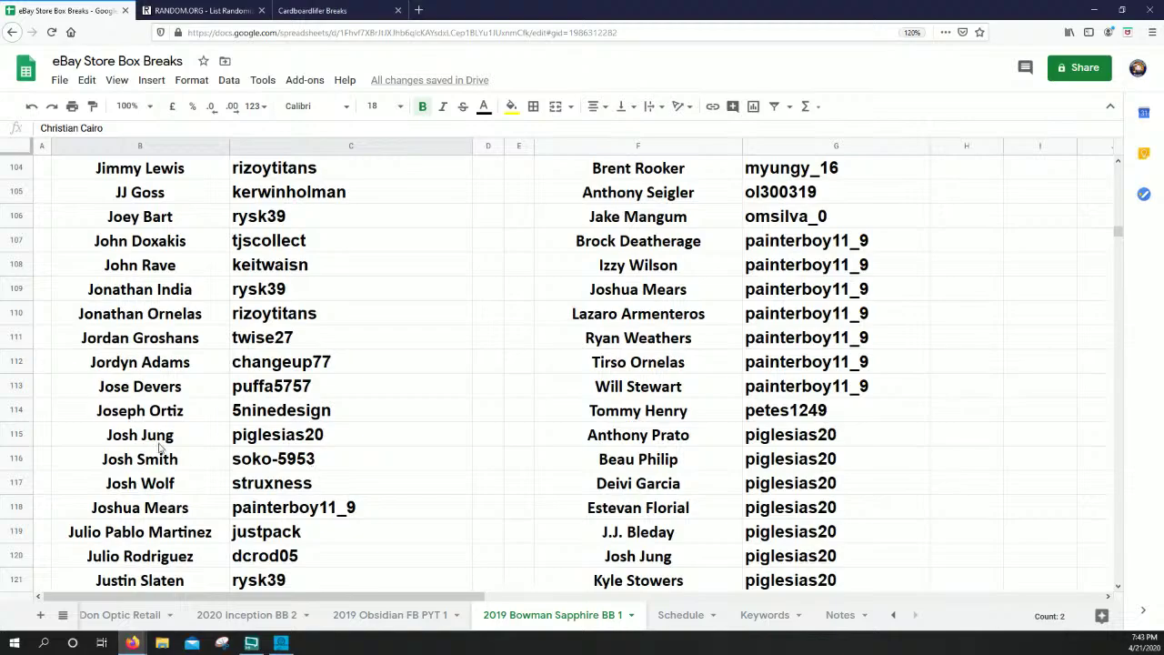
drag(160, 445, 246, 447)
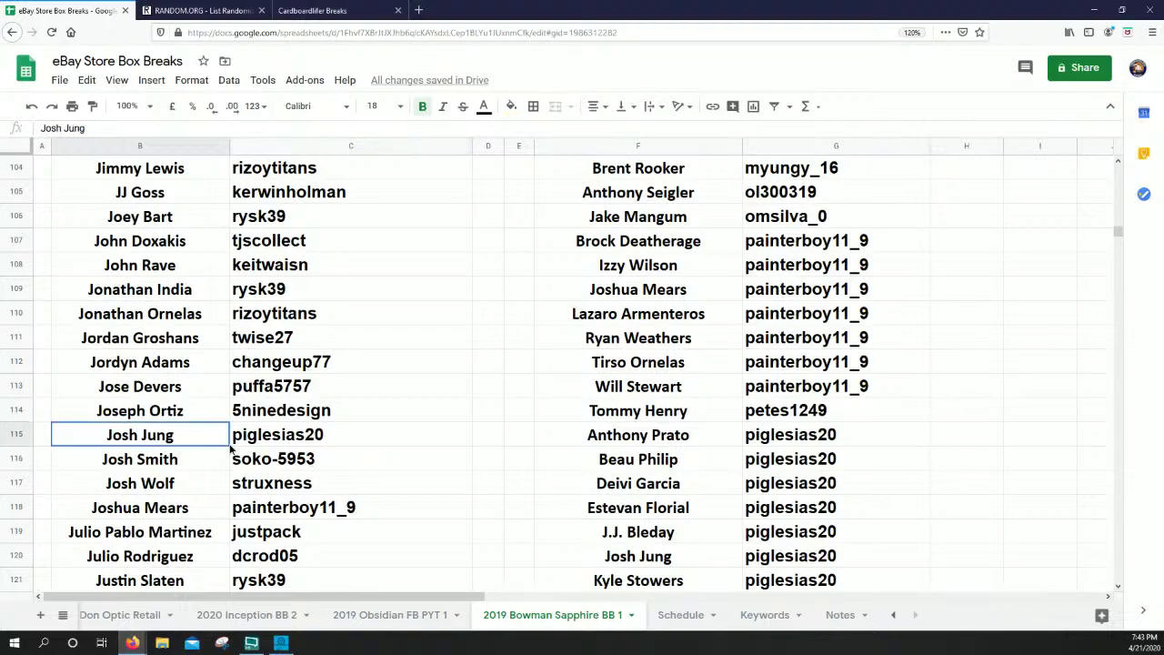
click(511, 106)
click(564, 179)
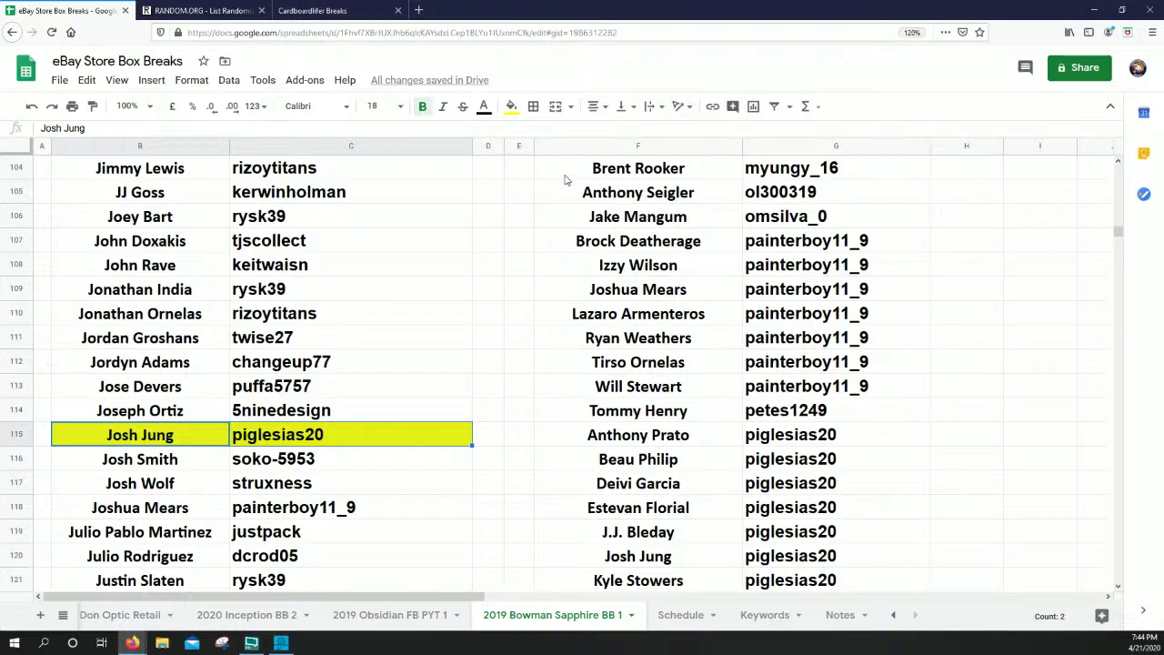
scroll(259, 410, up, 5)
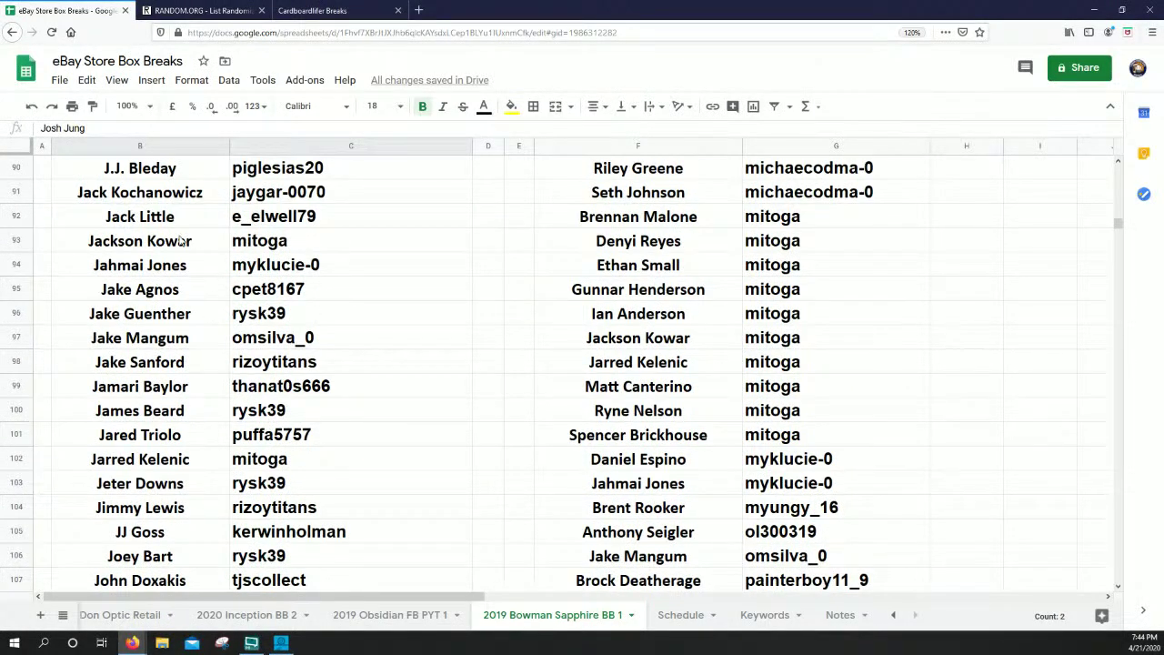
drag(168, 215, 364, 219)
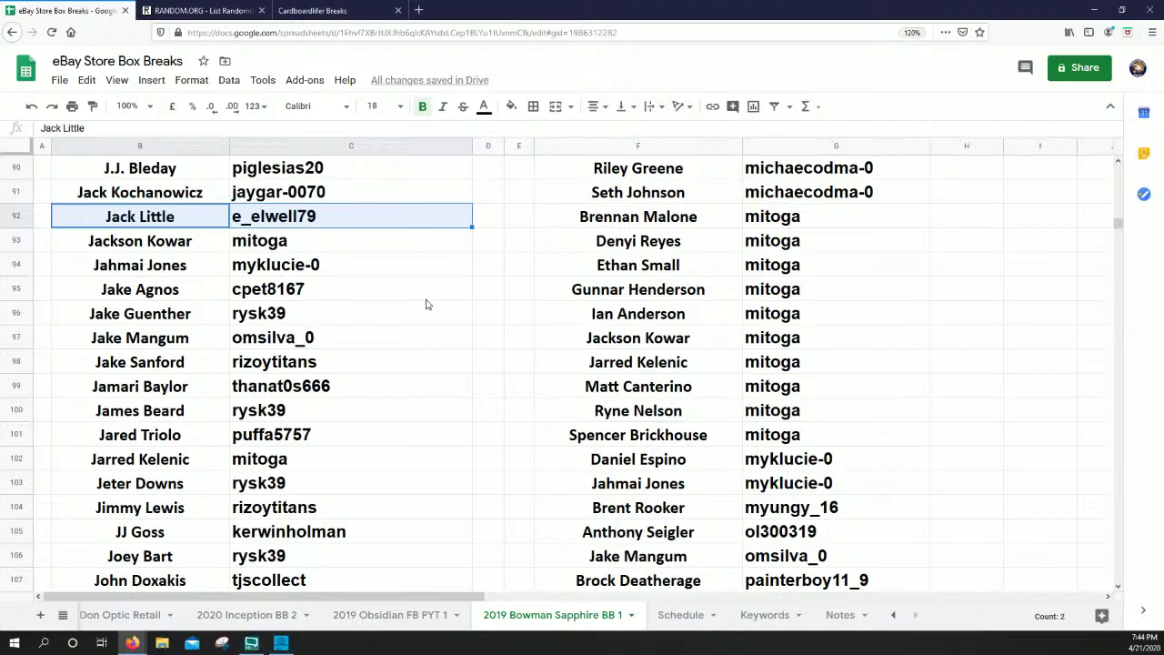
click(511, 105)
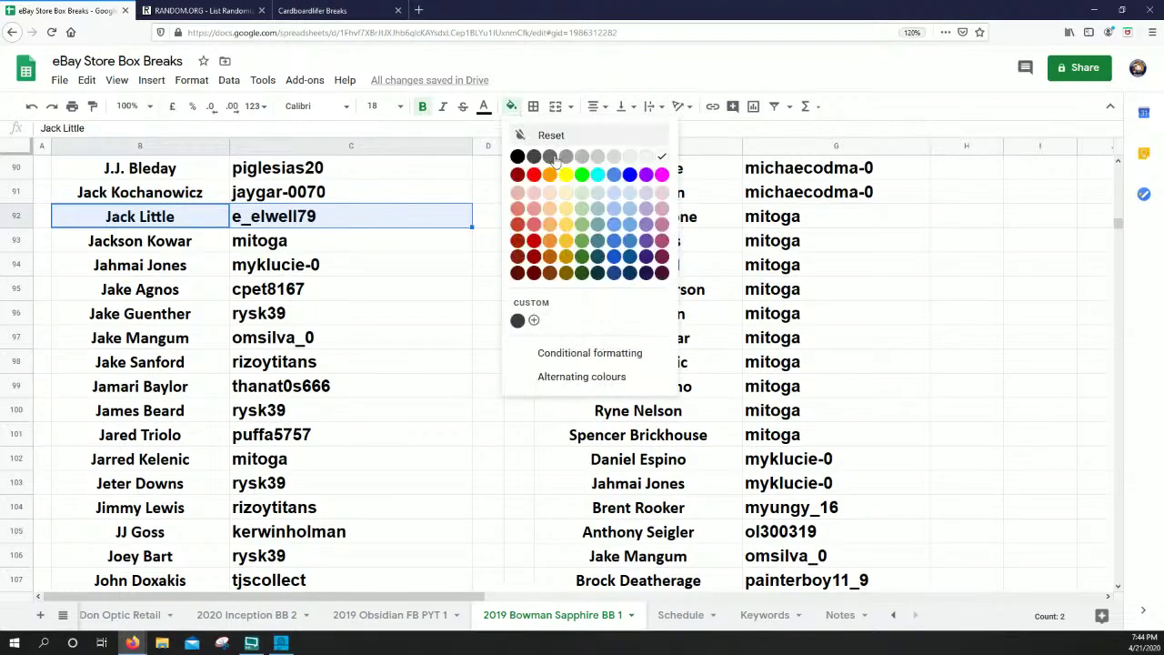
click(564, 172)
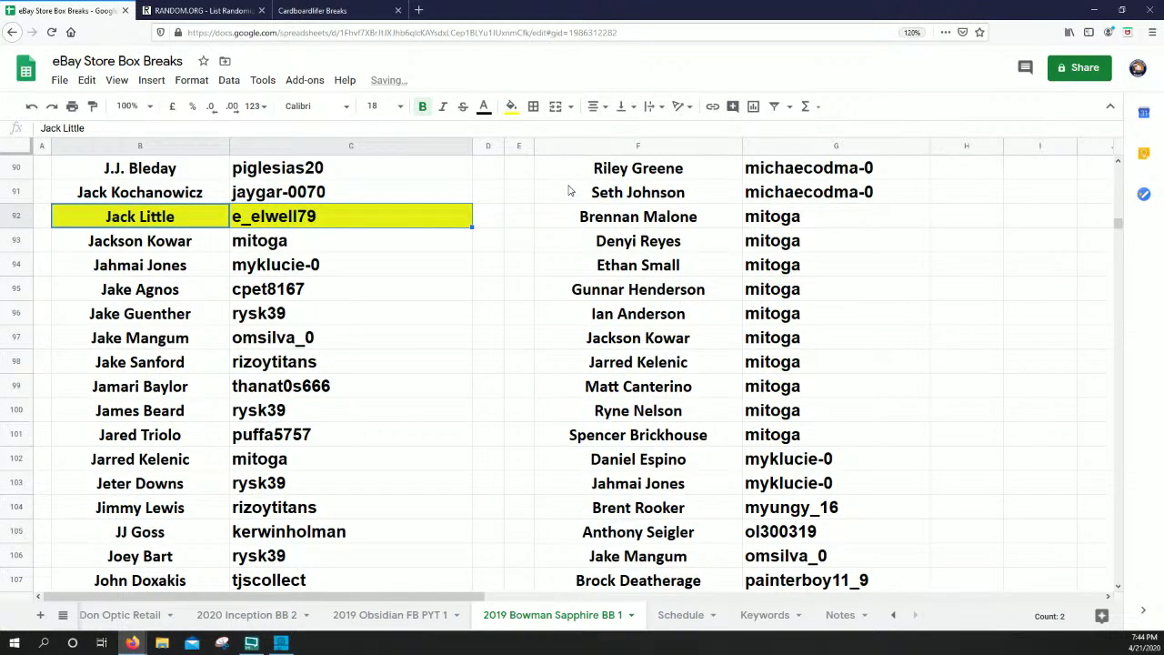
Fill the Alek Manoah player and buyer cells B9:C9 with yellow
scroll(418, 337, up, 15)
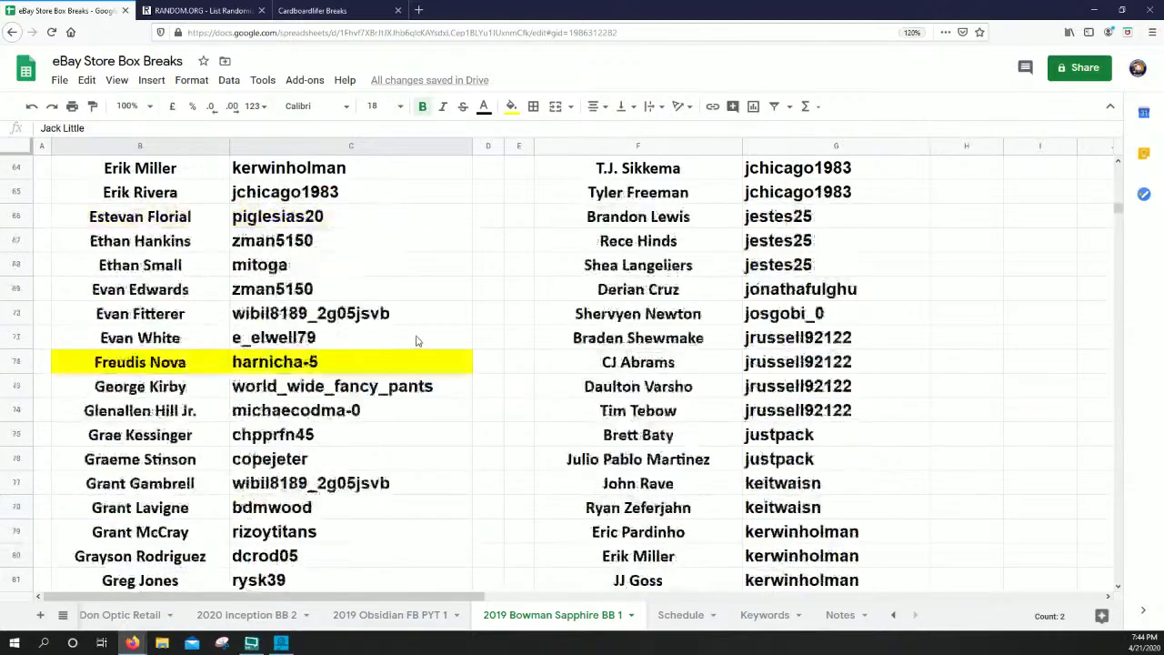
scroll(418, 333, up, 5)
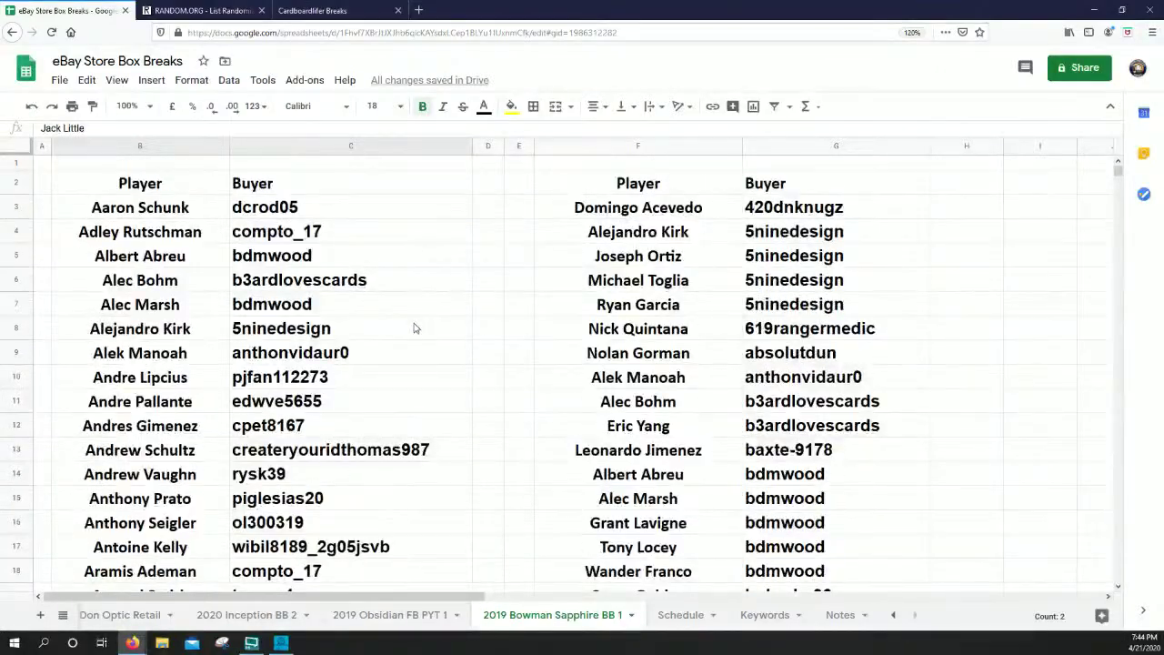
drag(163, 362, 291, 373)
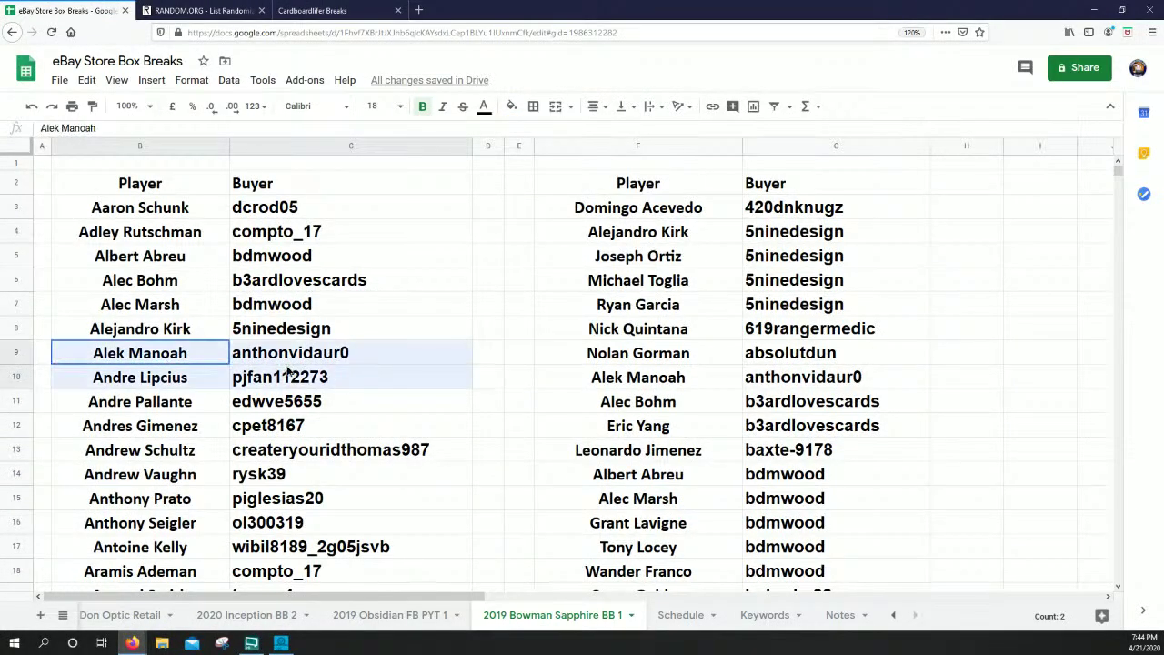
drag(196, 355, 344, 361)
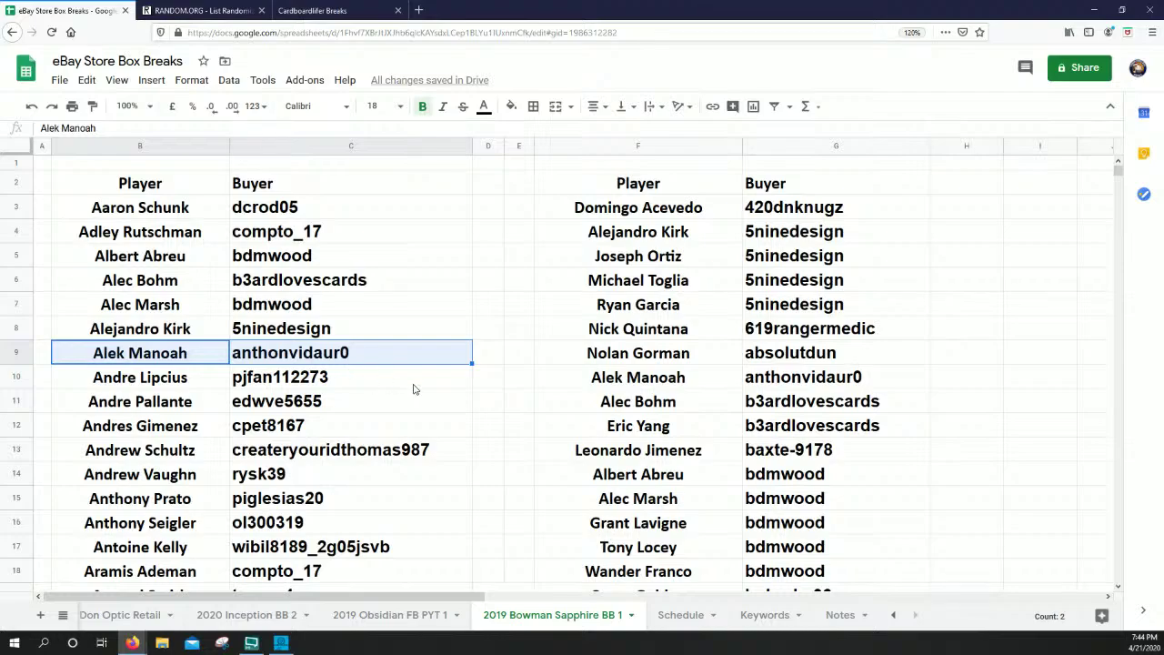
click(511, 106)
click(566, 174)
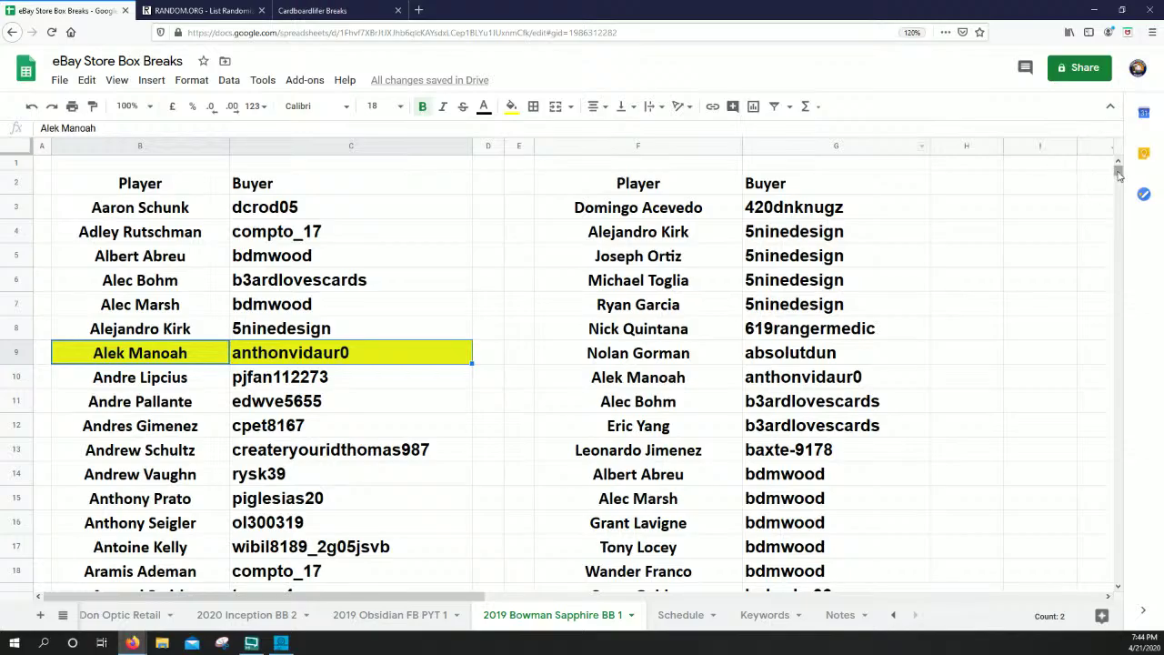
Fill the Rece Hinds player and buyer cells B163:C163 with yellow
drag(1119, 174, 1083, 267)
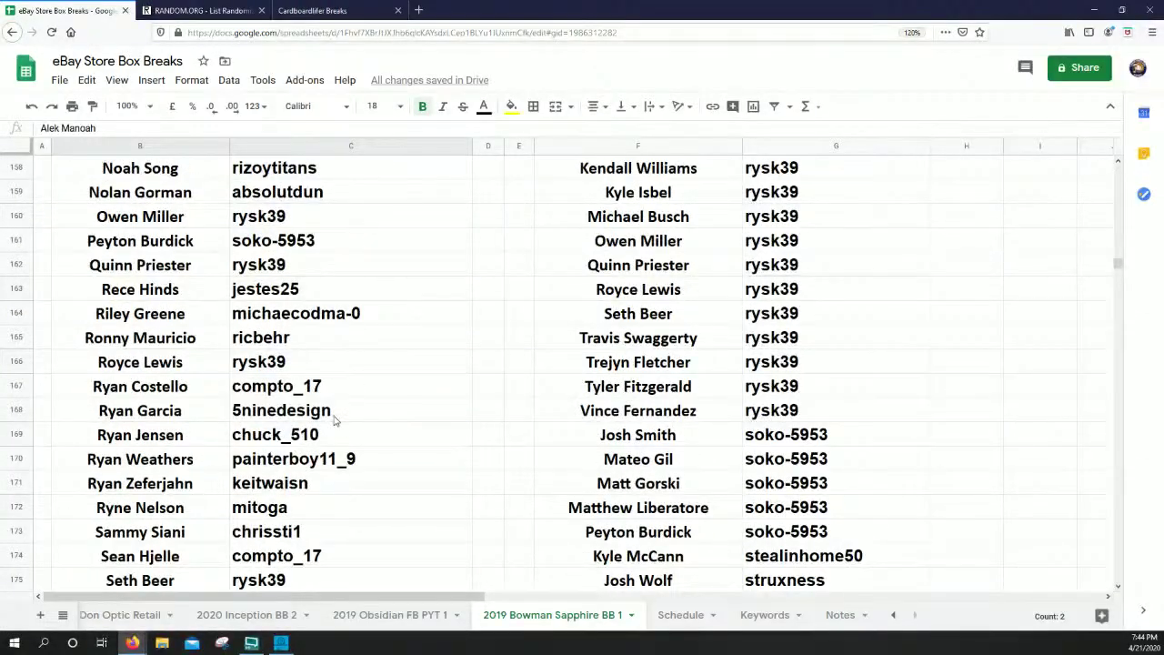
drag(164, 293, 346, 318)
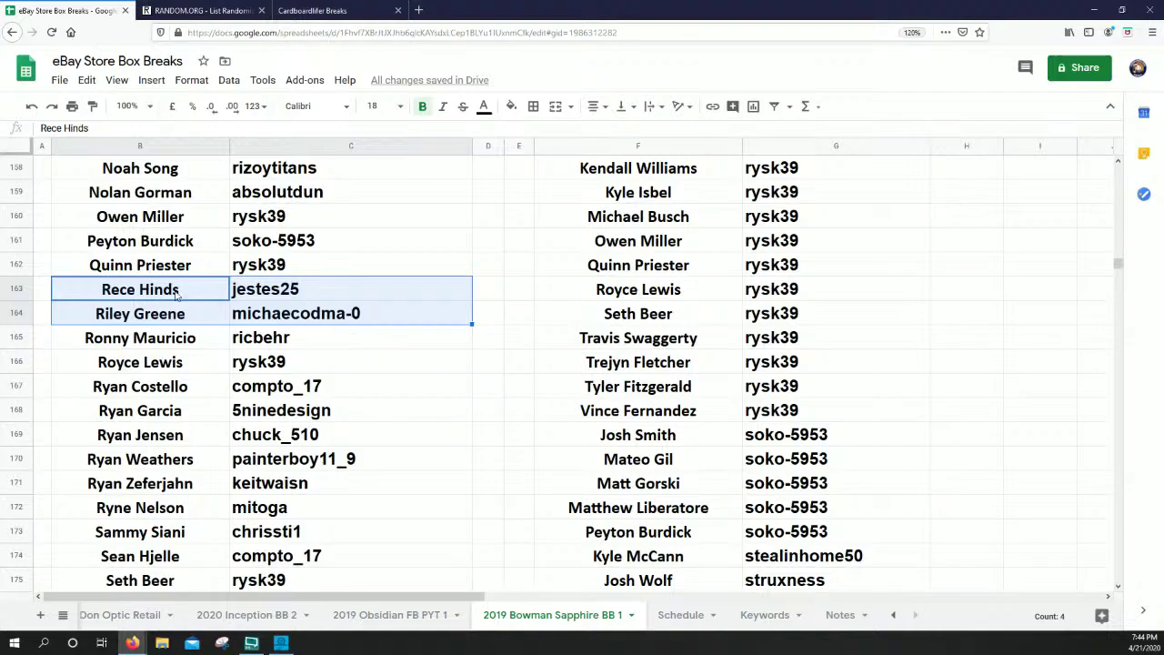
drag(178, 293, 382, 289)
click(512, 106)
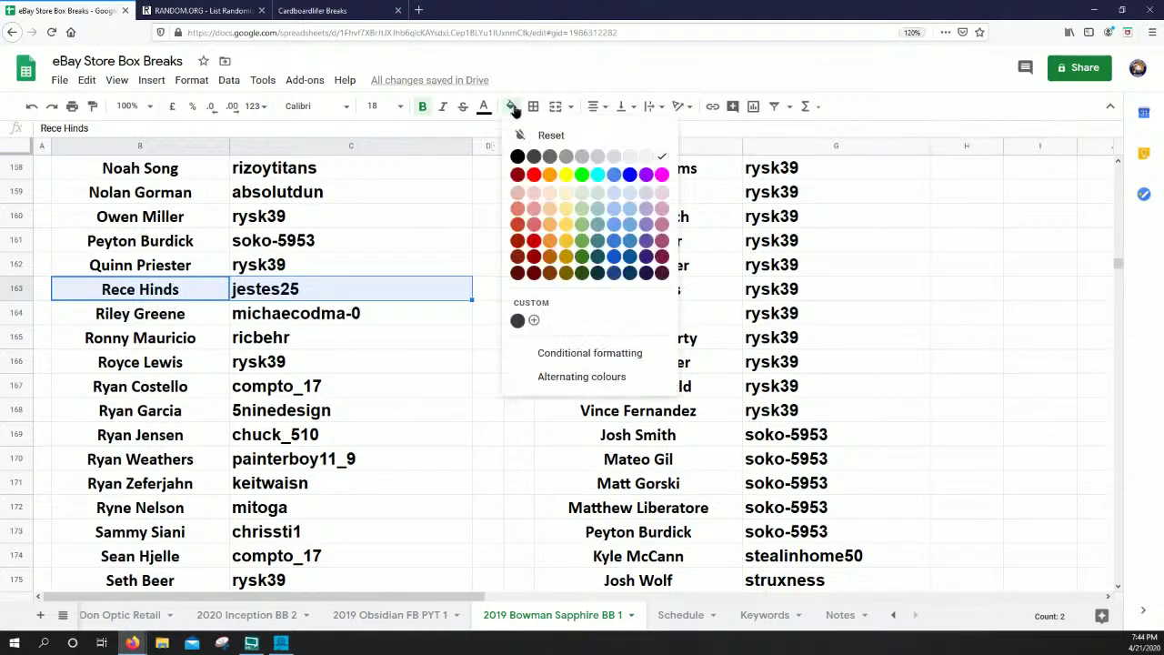
click(566, 174)
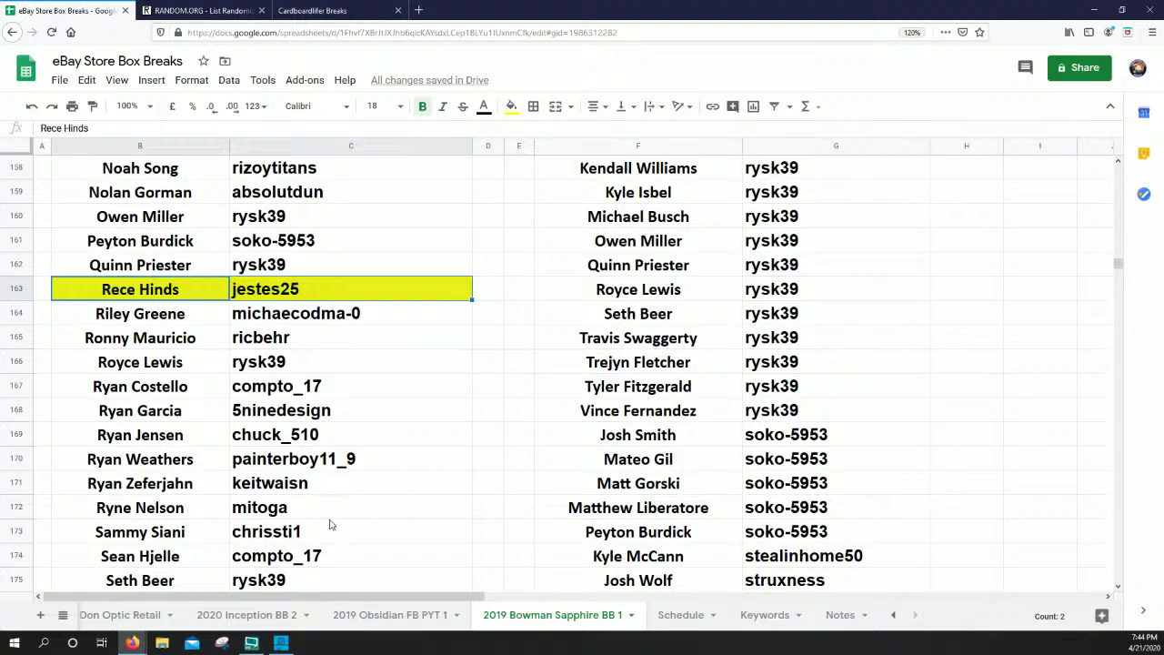
Fill the Will Stewart player and buyer cells B199:C199 with yellow
scroll(296, 483, down, 6)
scroll(296, 483, down, 3)
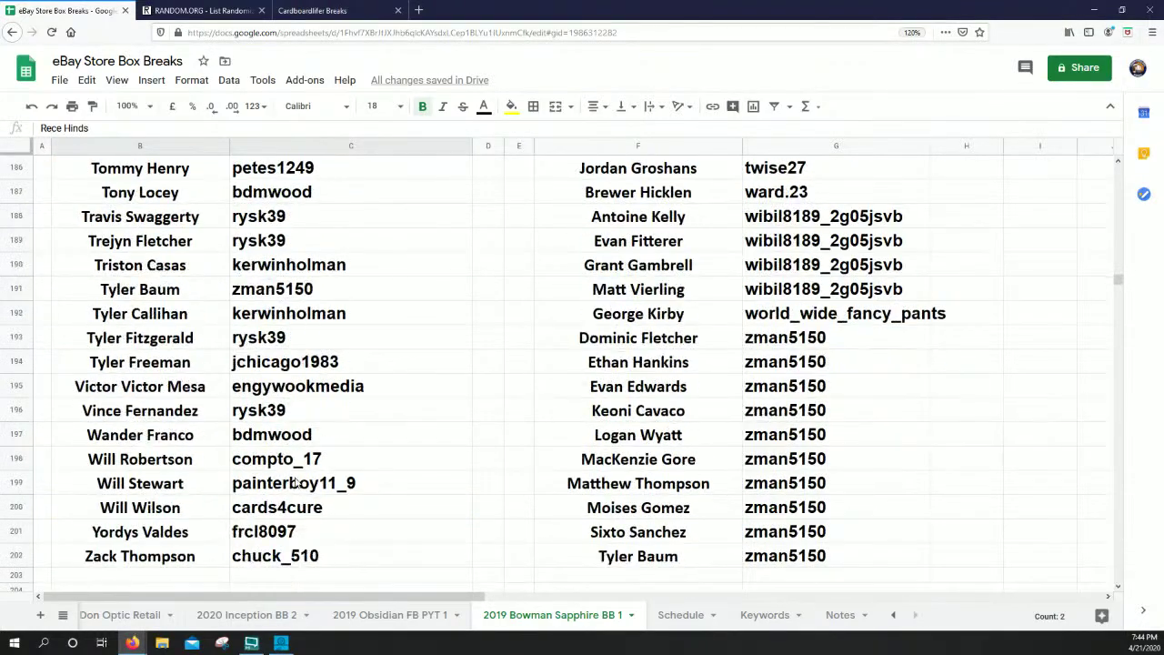
drag(178, 482, 273, 483)
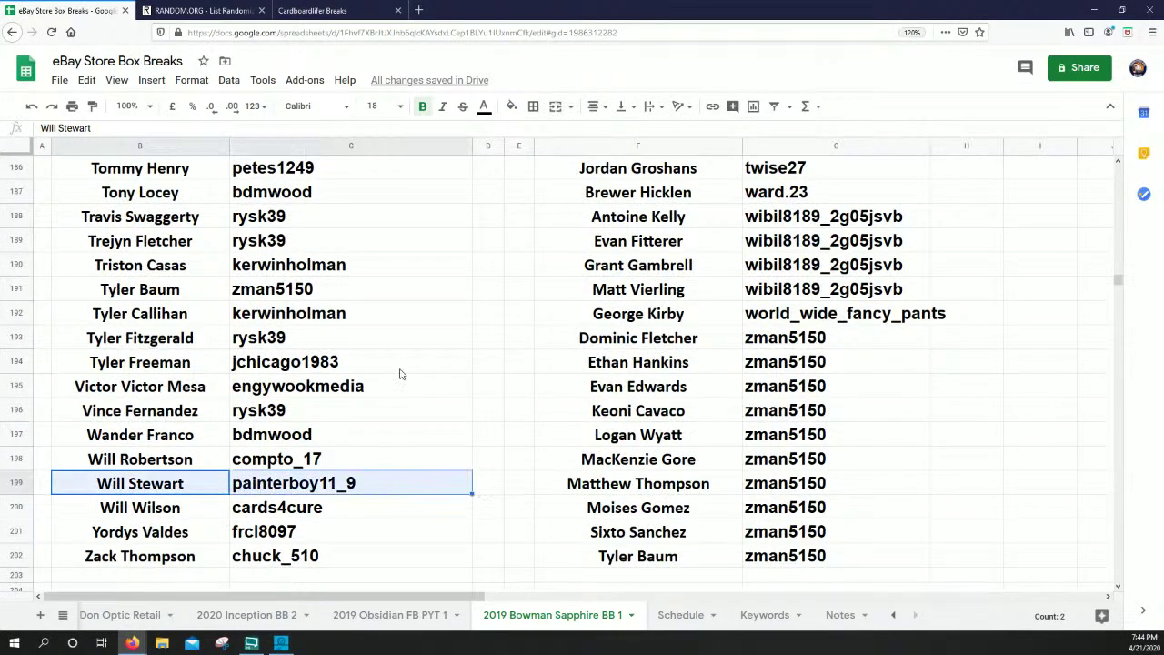
click(511, 106)
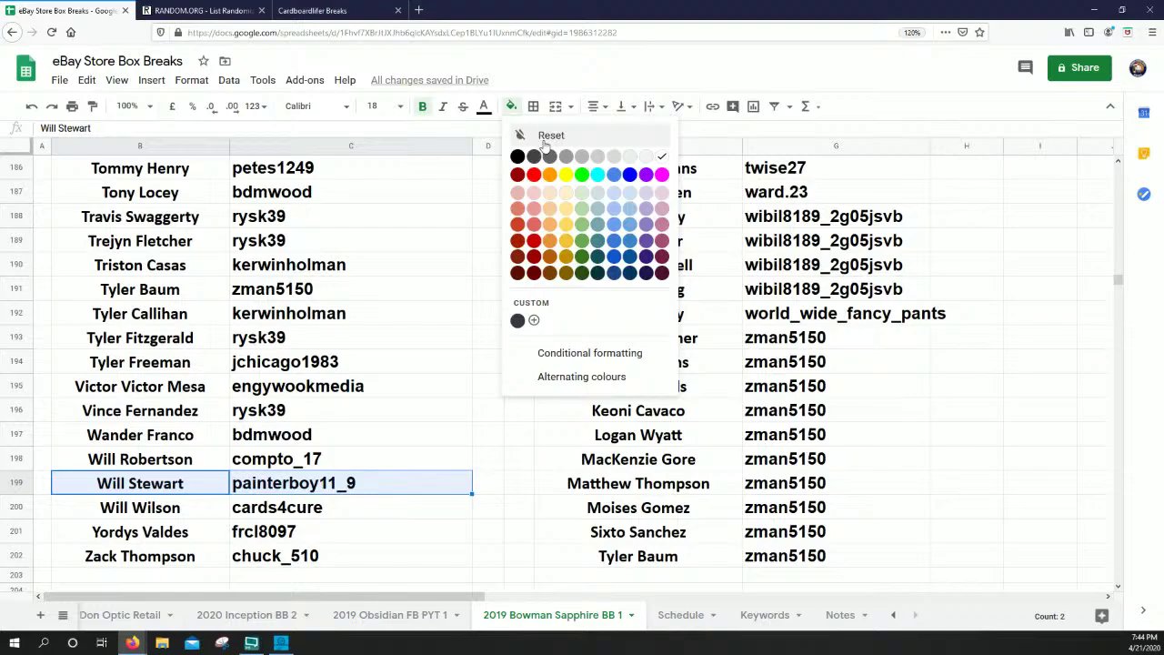
click(568, 183)
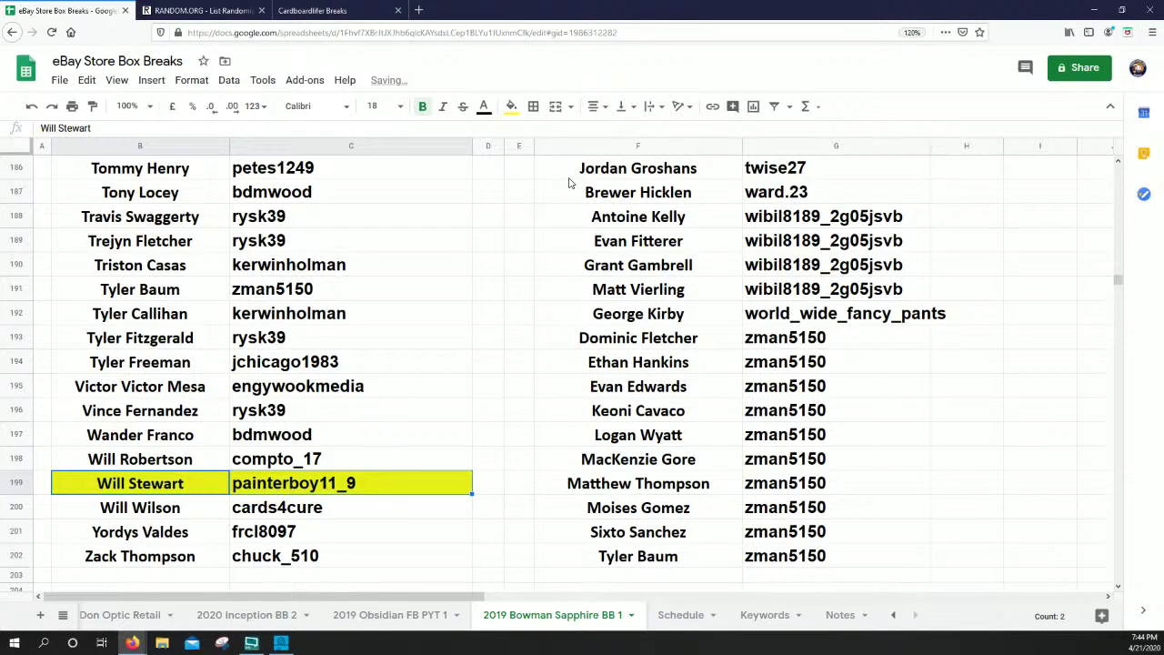
Fill the Grant Gambrell player and buyer cells B77:C77 with yellow
drag(1118, 284, 1112, 218)
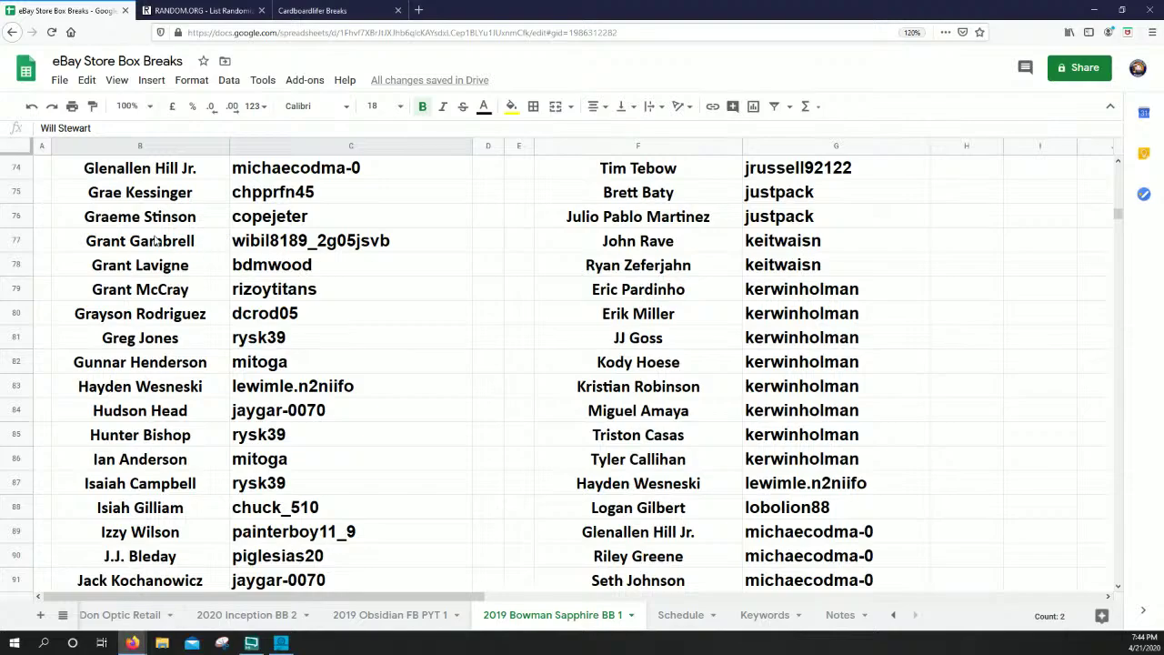
drag(156, 241, 309, 241)
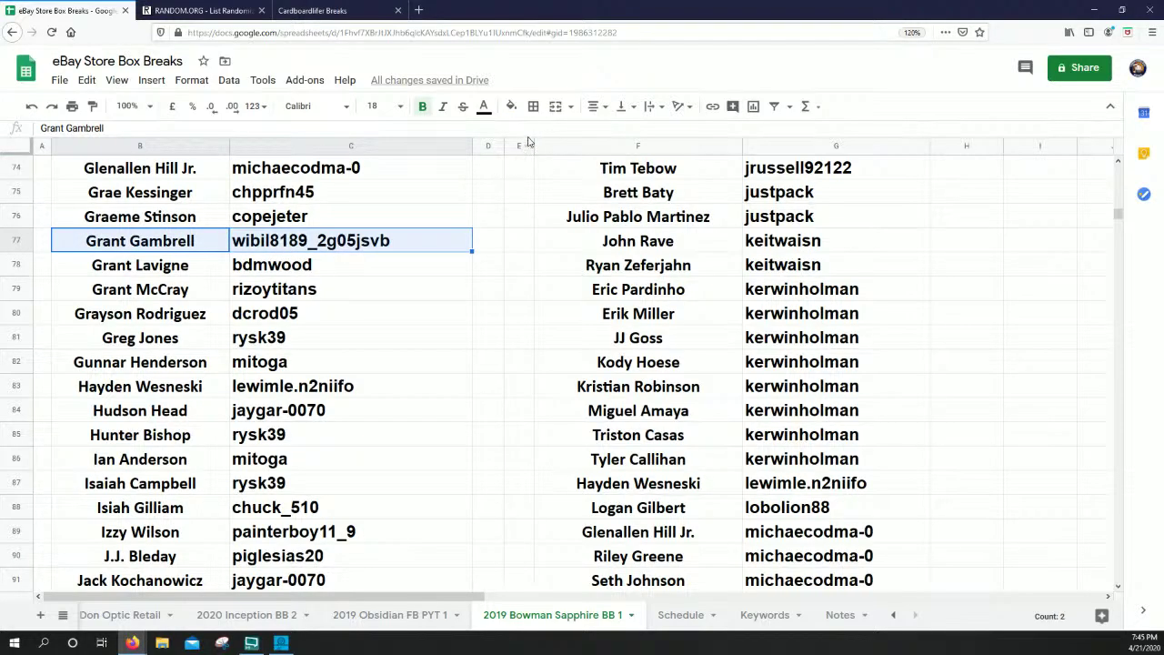
click(512, 107)
click(567, 179)
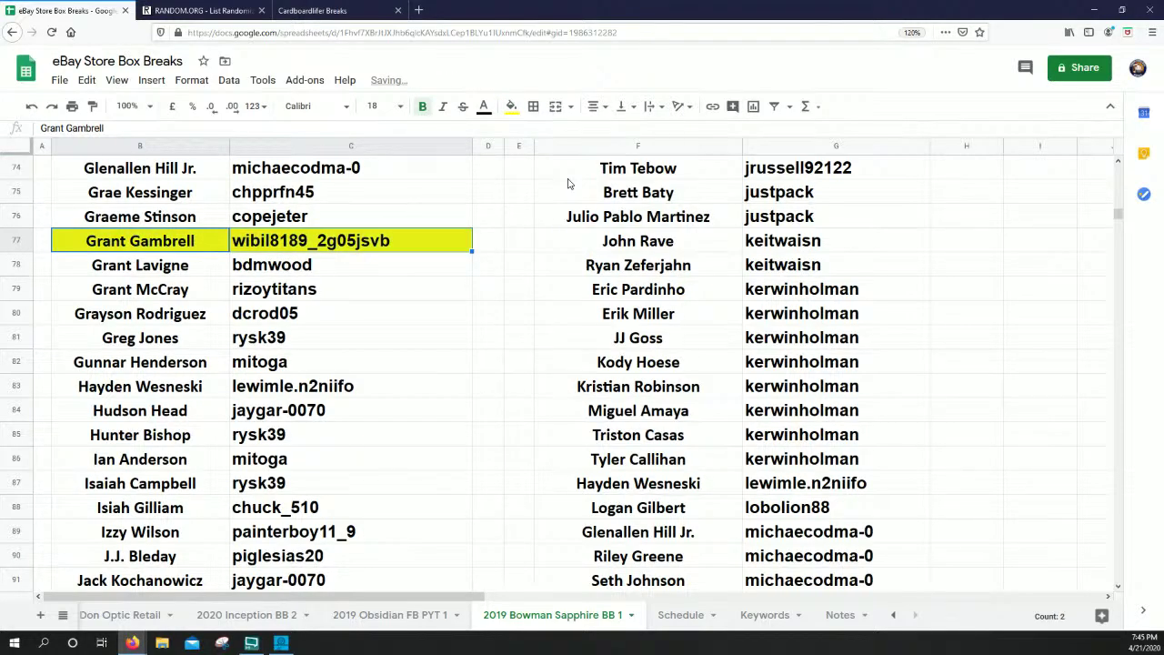
scroll(254, 376, down, 3)
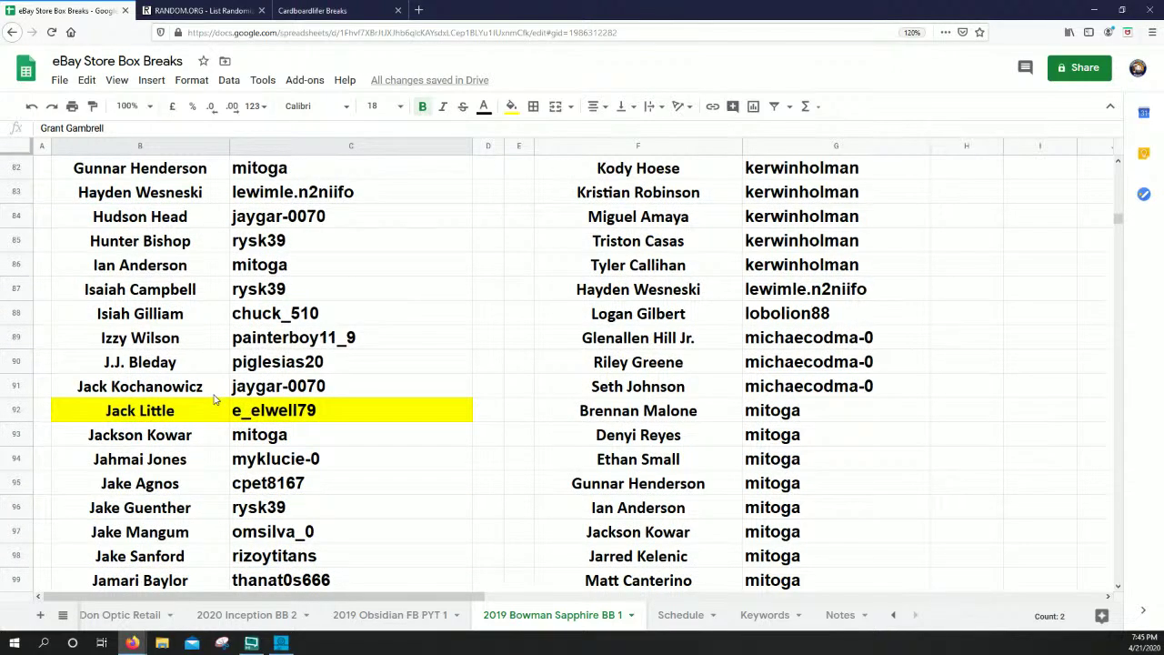
drag(189, 517, 282, 518)
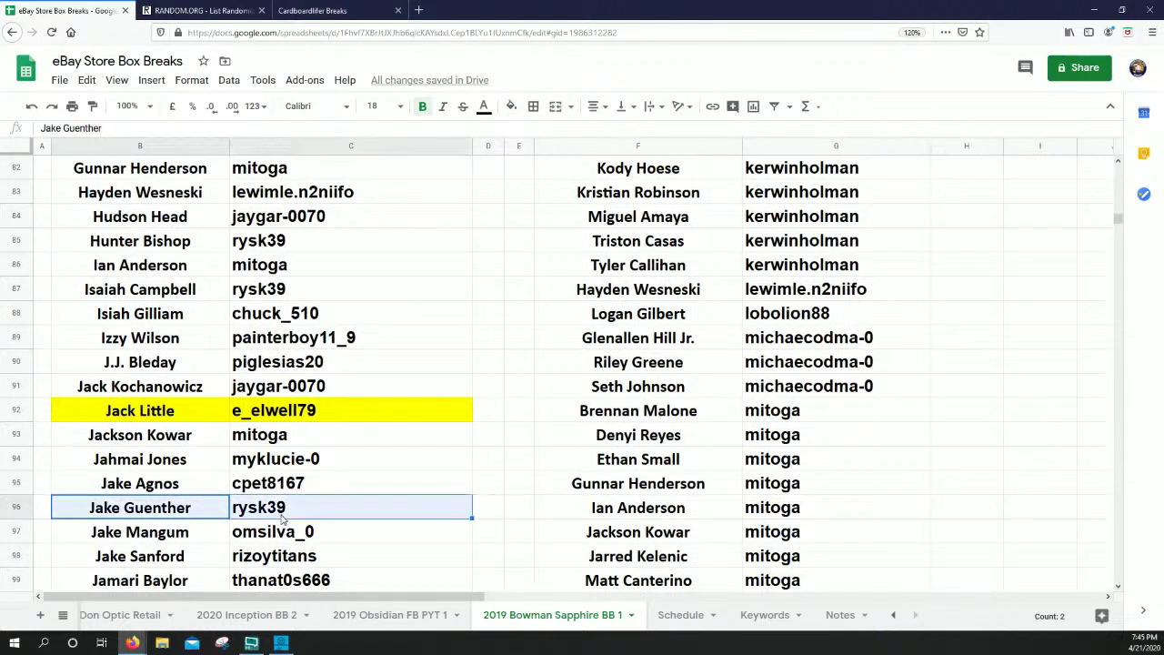
click(512, 108)
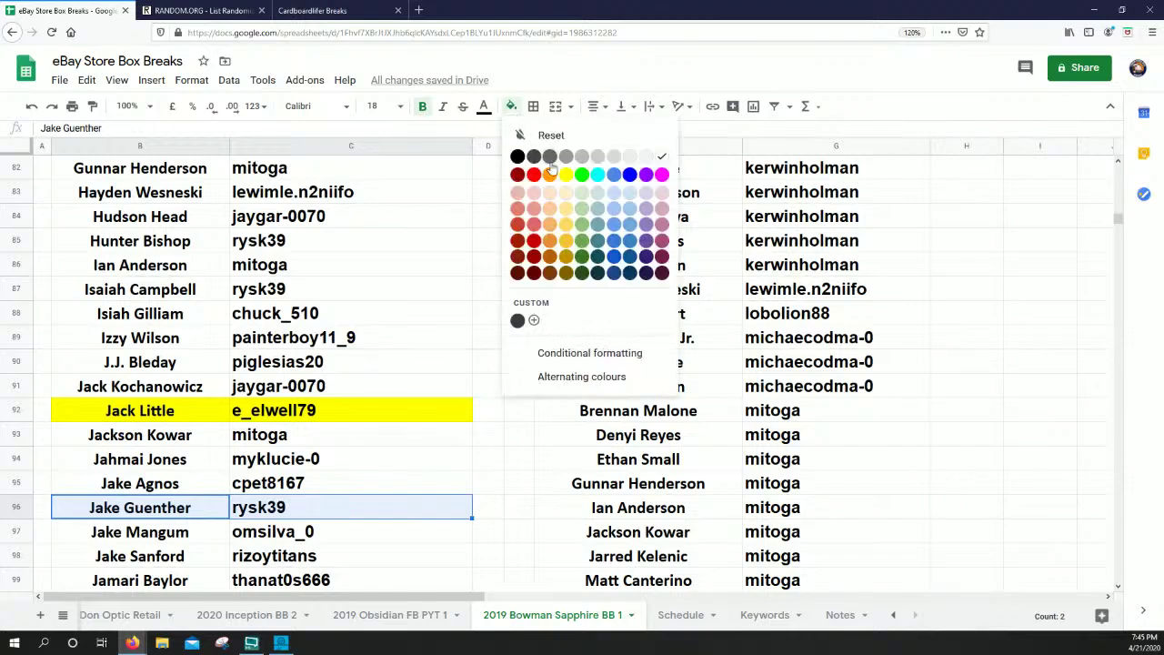
click(565, 178)
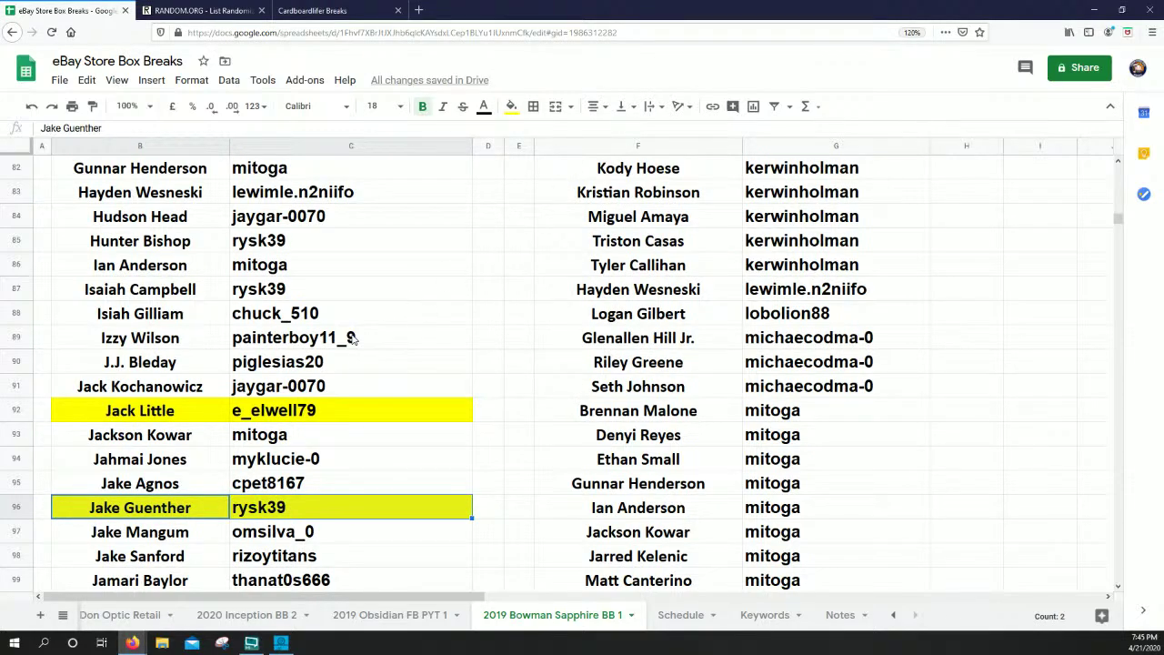
scroll(353, 337, down, 8)
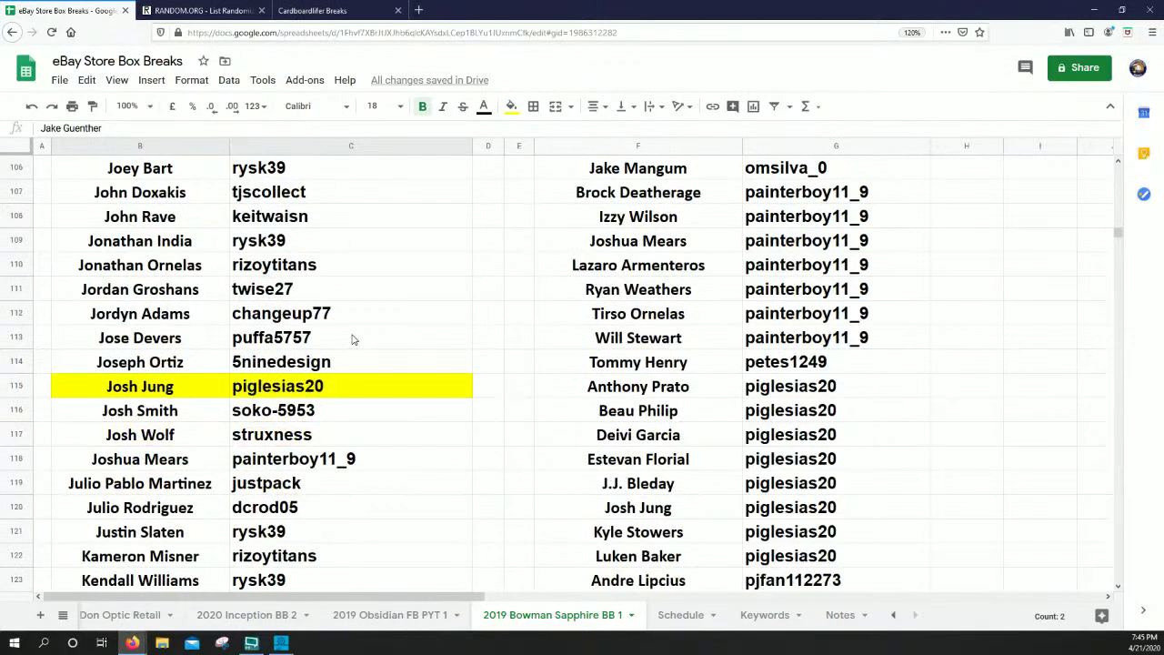
scroll(353, 339, down, 1)
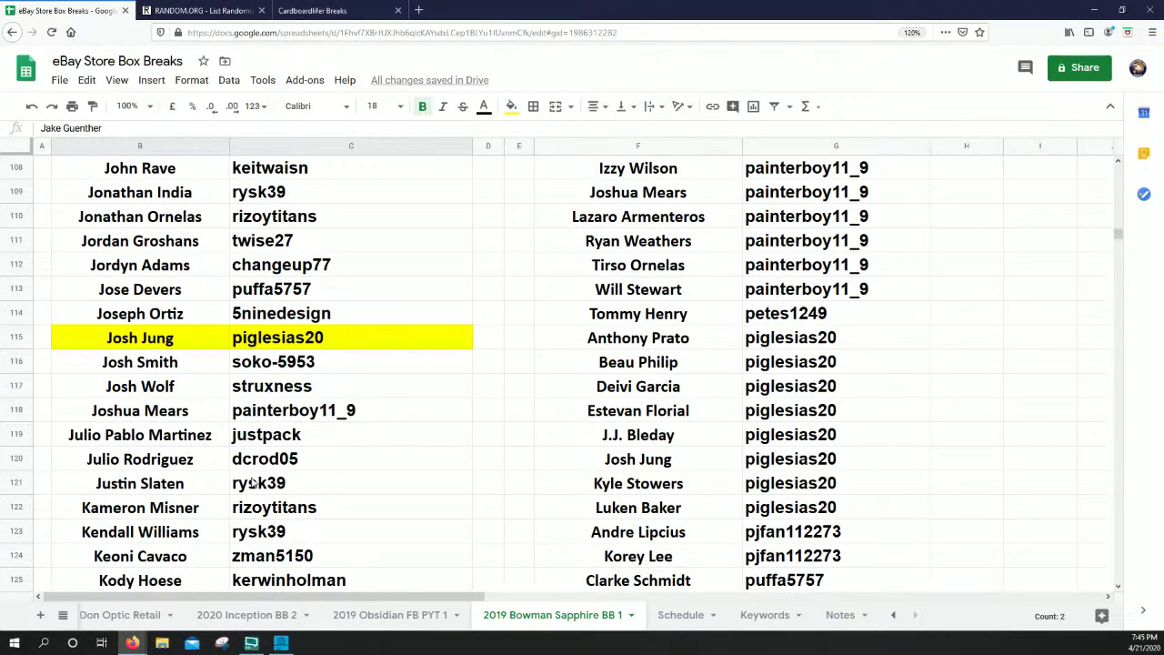
drag(146, 484, 248, 490)
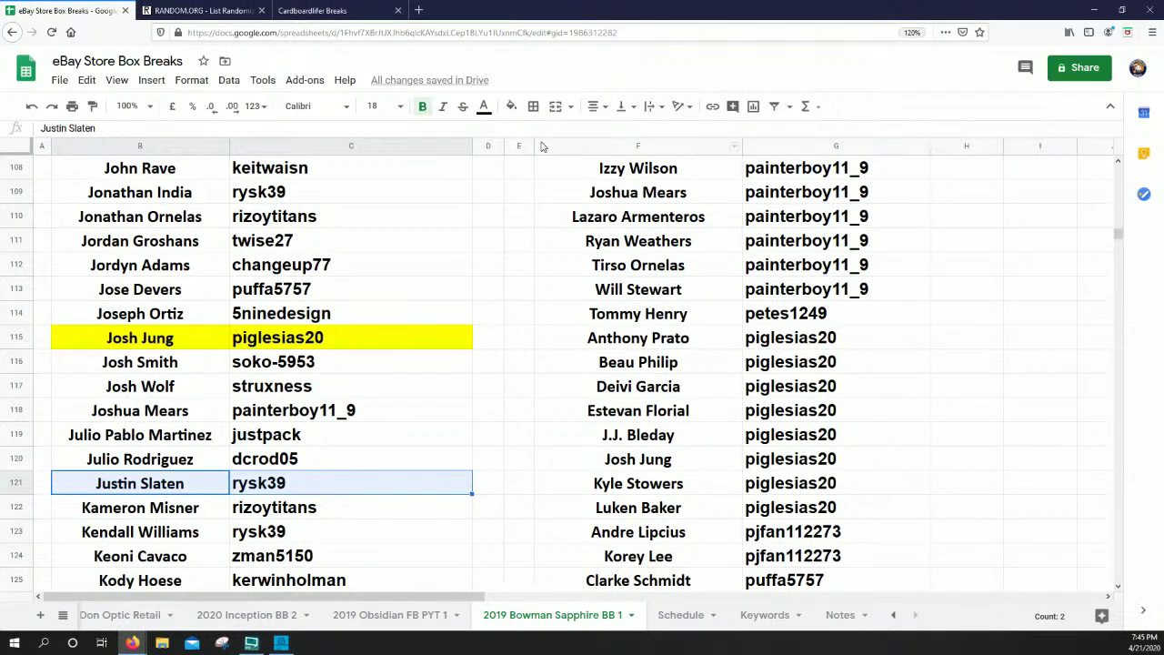
click(512, 107)
click(570, 182)
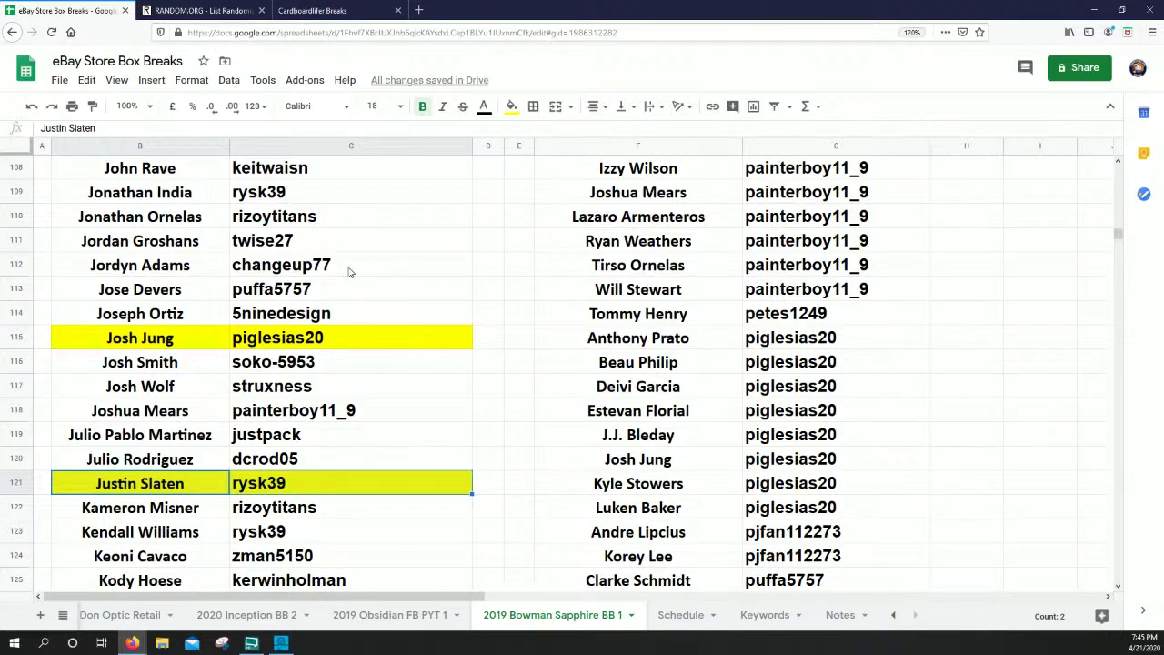
Fill the Triston Casas player and buyer cells B190:C190 with yellow
scroll(354, 269, down, 18)
scroll(359, 268, down, 16)
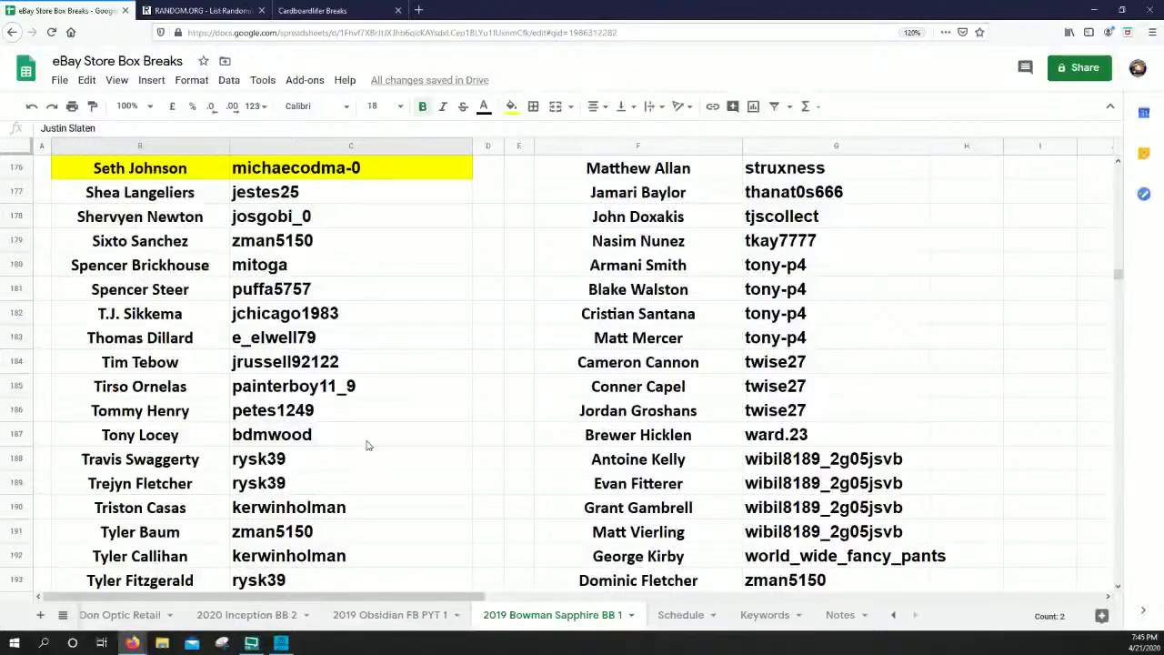
drag(164, 514, 306, 509)
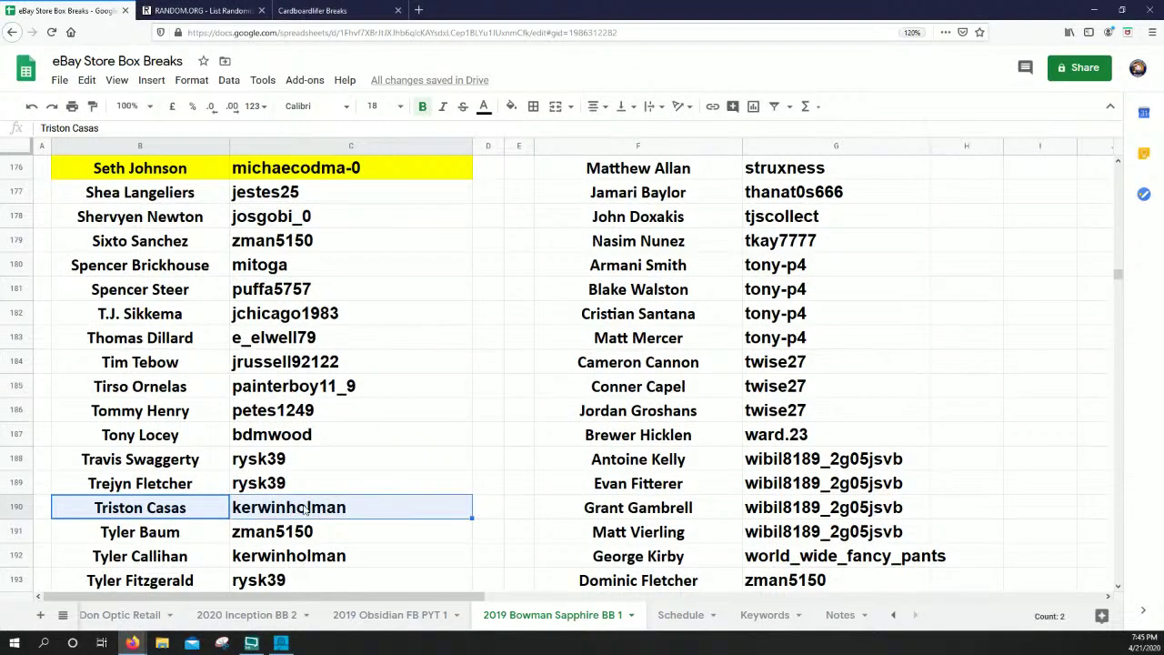
click(511, 106)
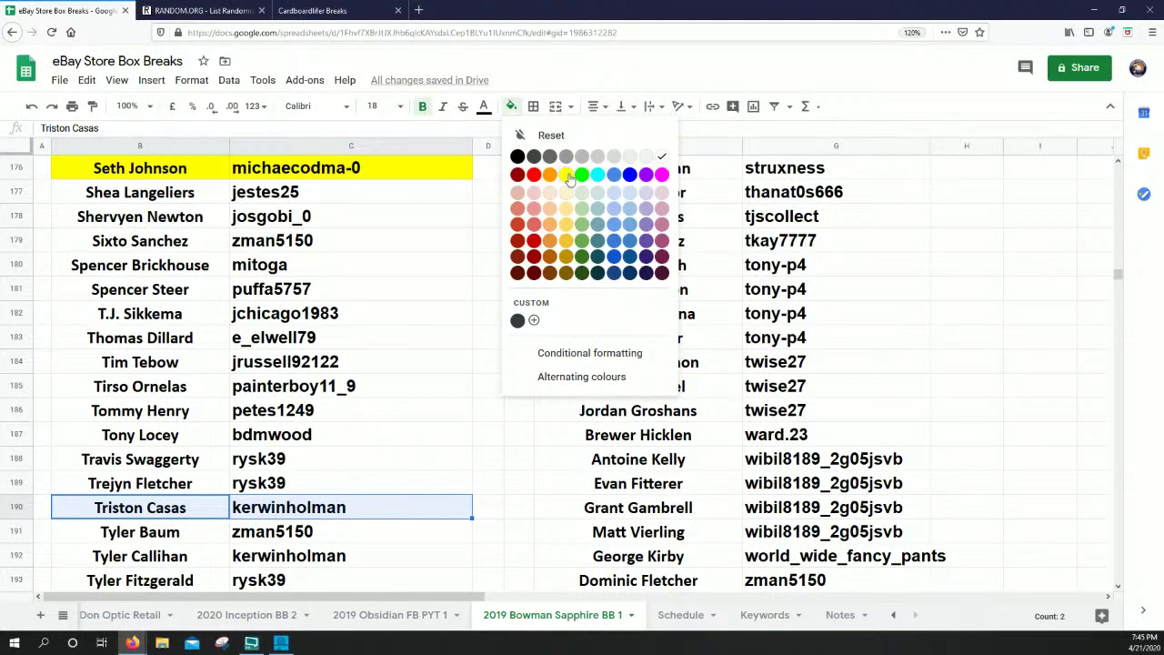
click(570, 178)
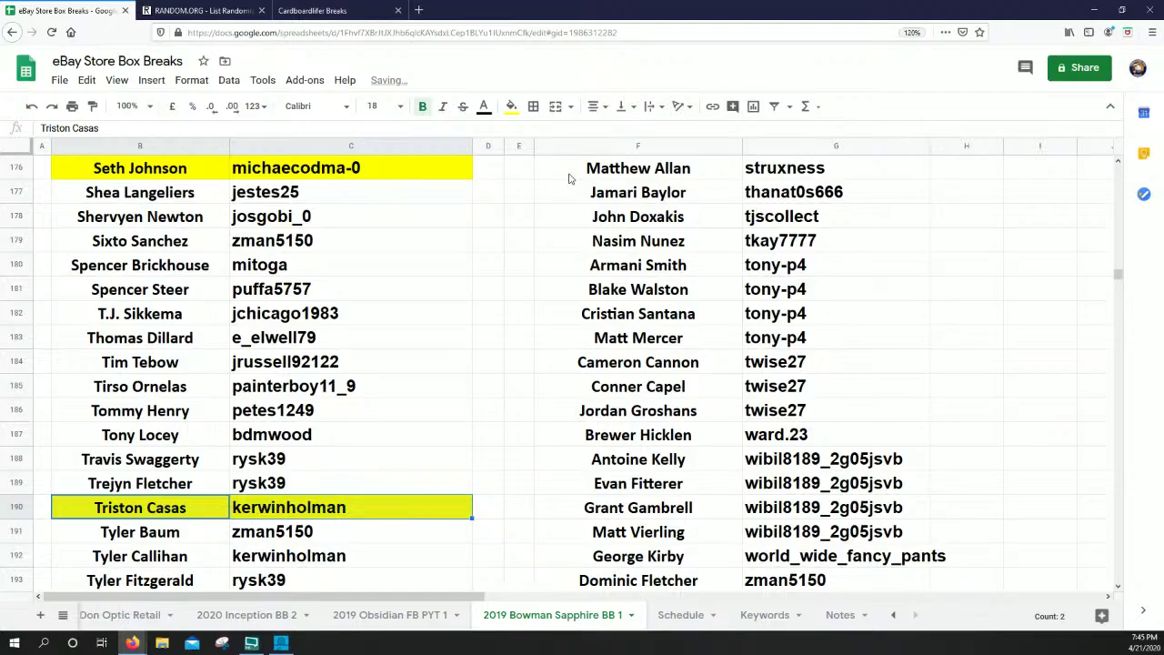
Fill the Dominic Fletcher player and buyer cells B59:C59 with yellow
drag(1118, 273, 1111, 198)
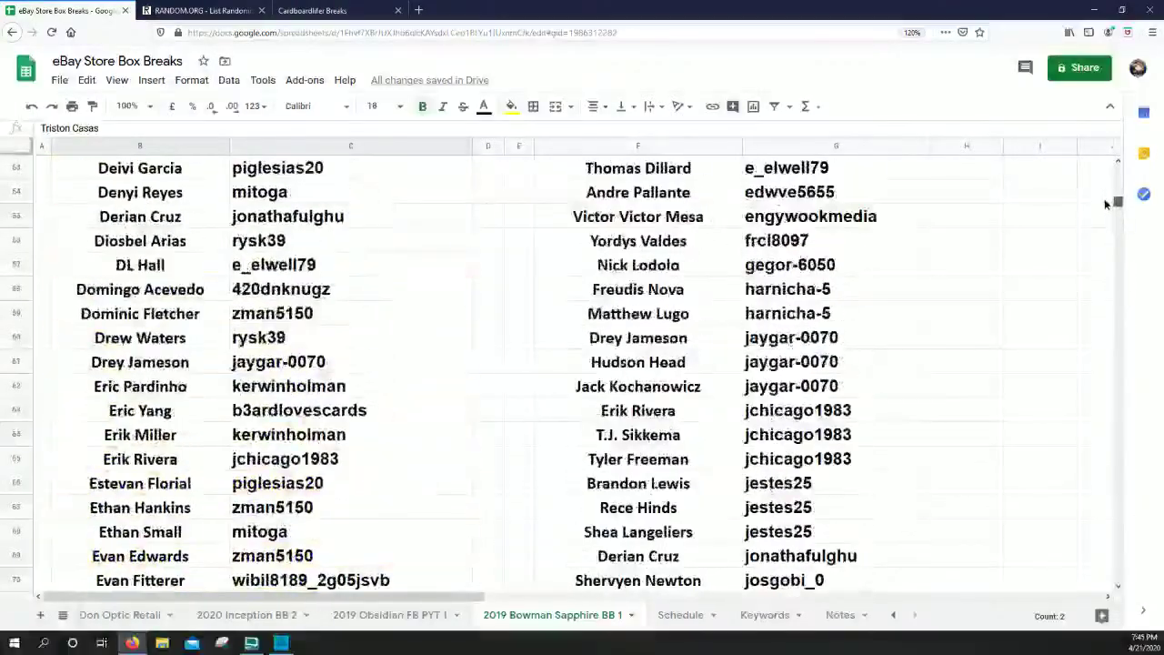
drag(171, 313, 258, 319)
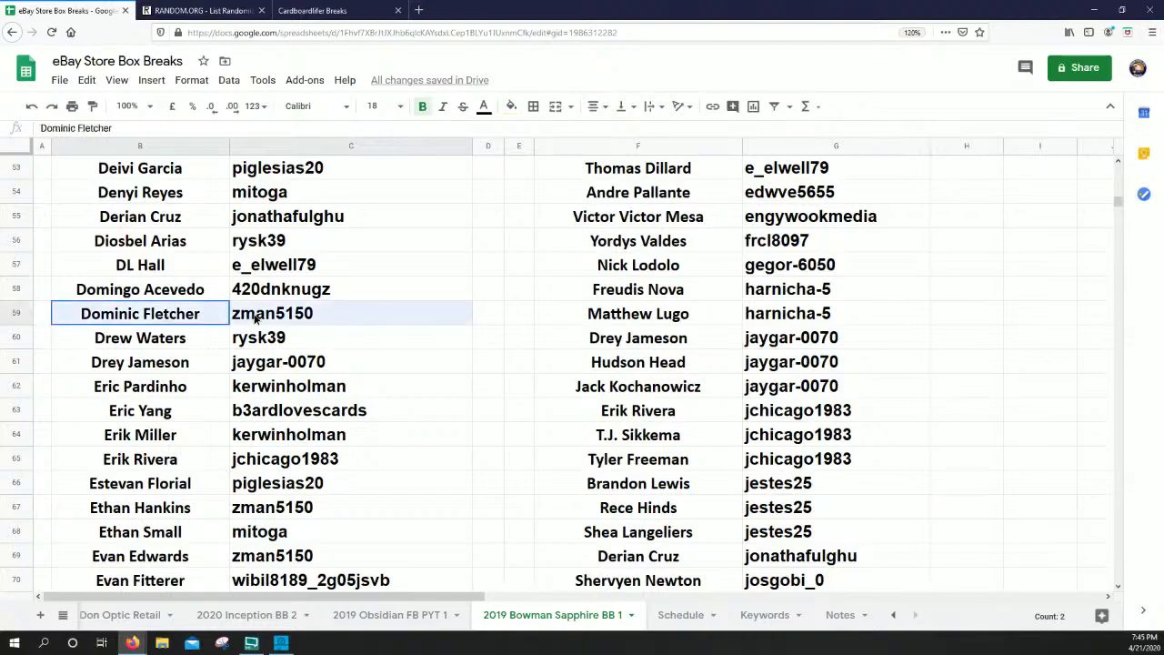
click(512, 107)
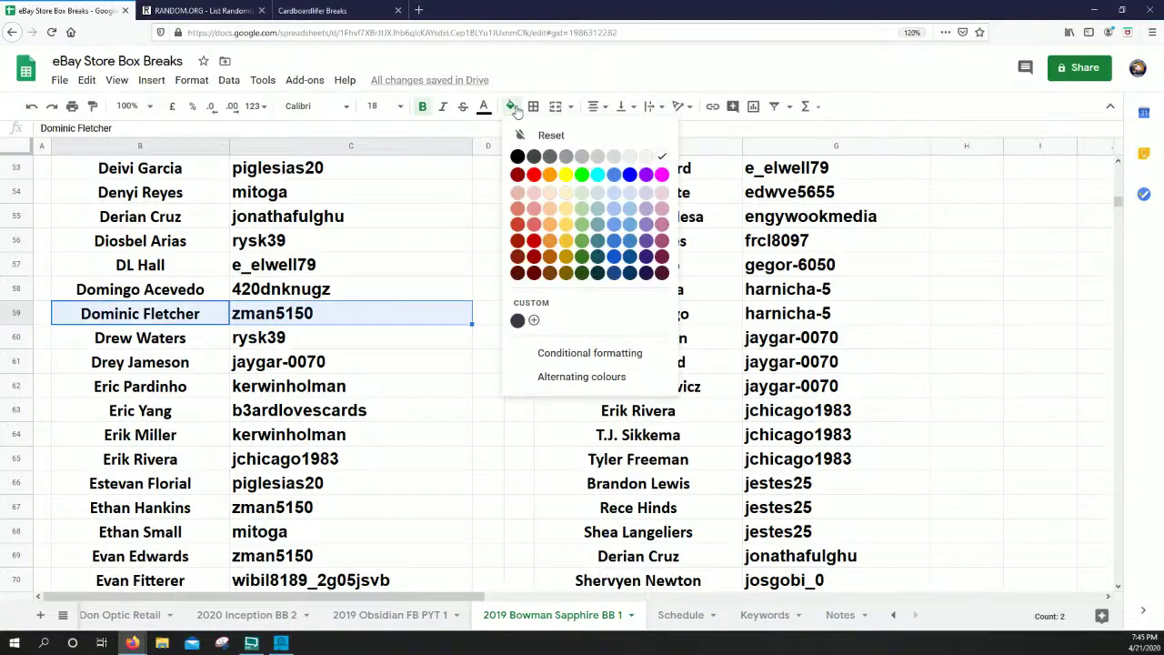
click(564, 178)
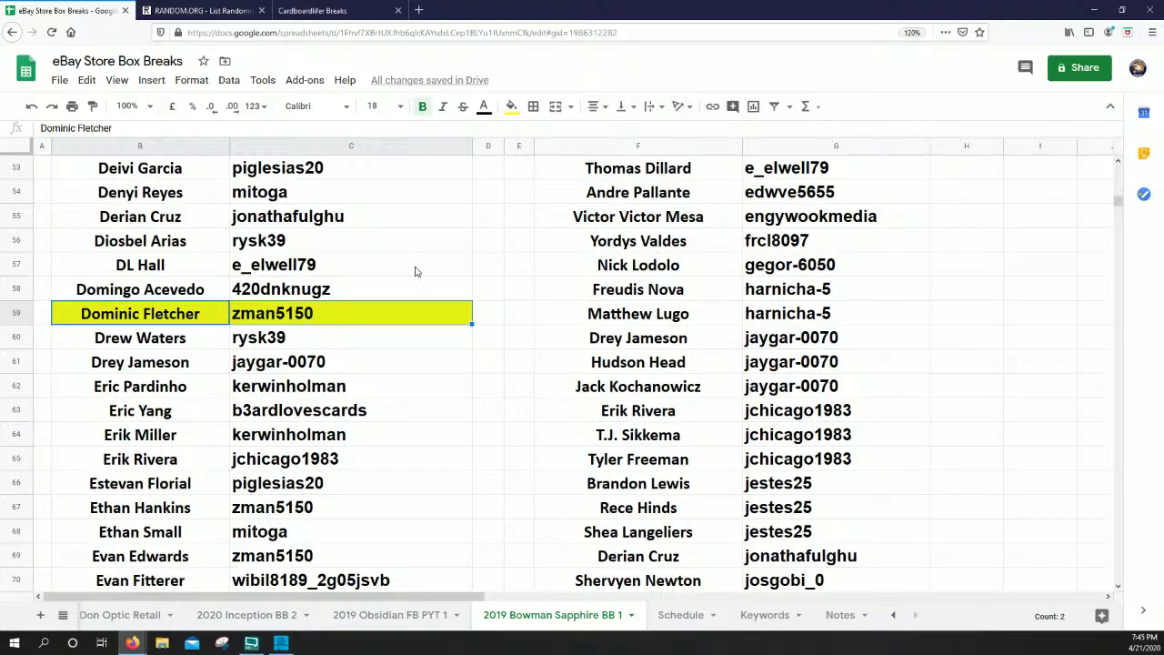
Fill the MJ Melendez player and buyer cells B153:C153 with yellow
scroll(317, 368, down, 20)
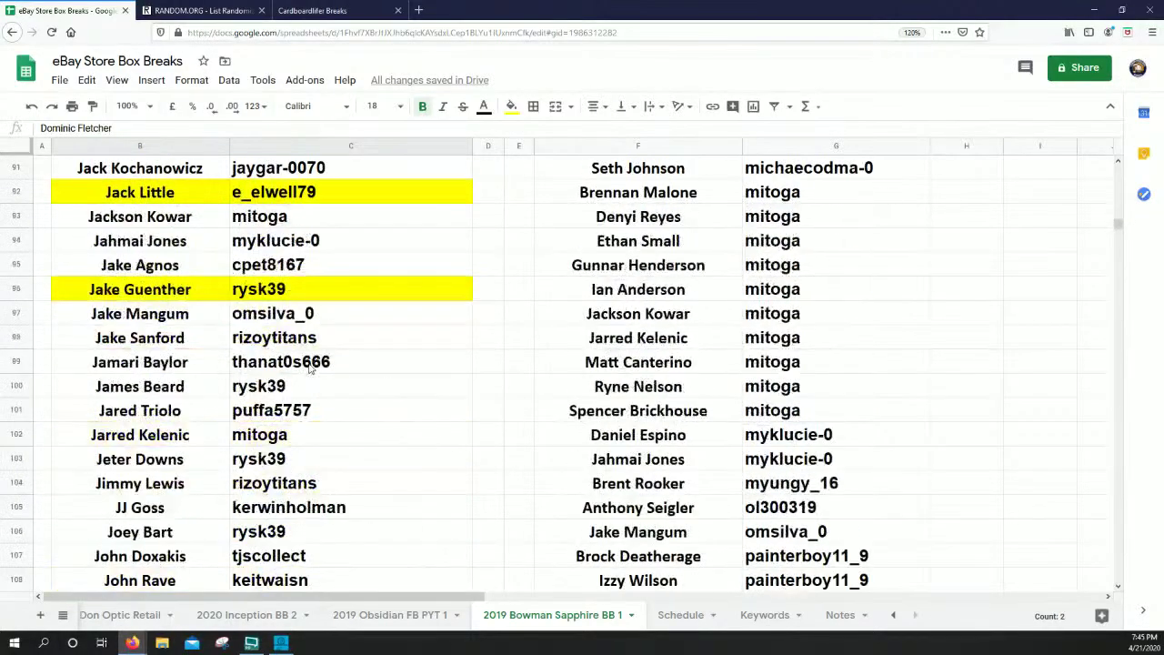
scroll(318, 368, down, 8)
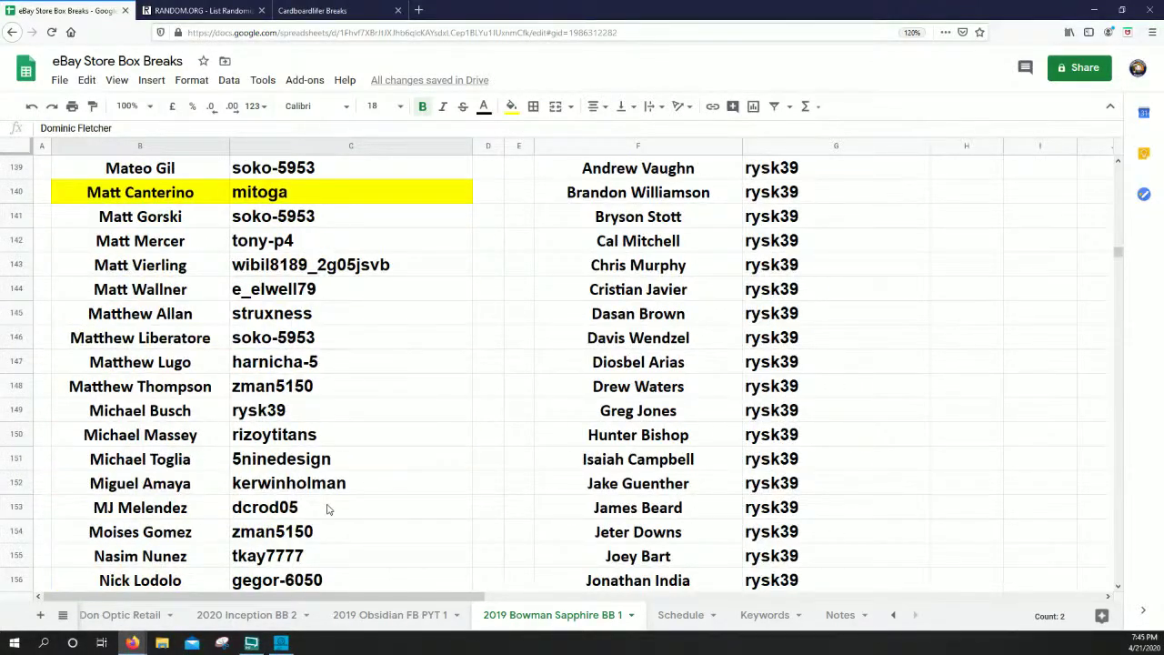
drag(204, 517, 376, 524)
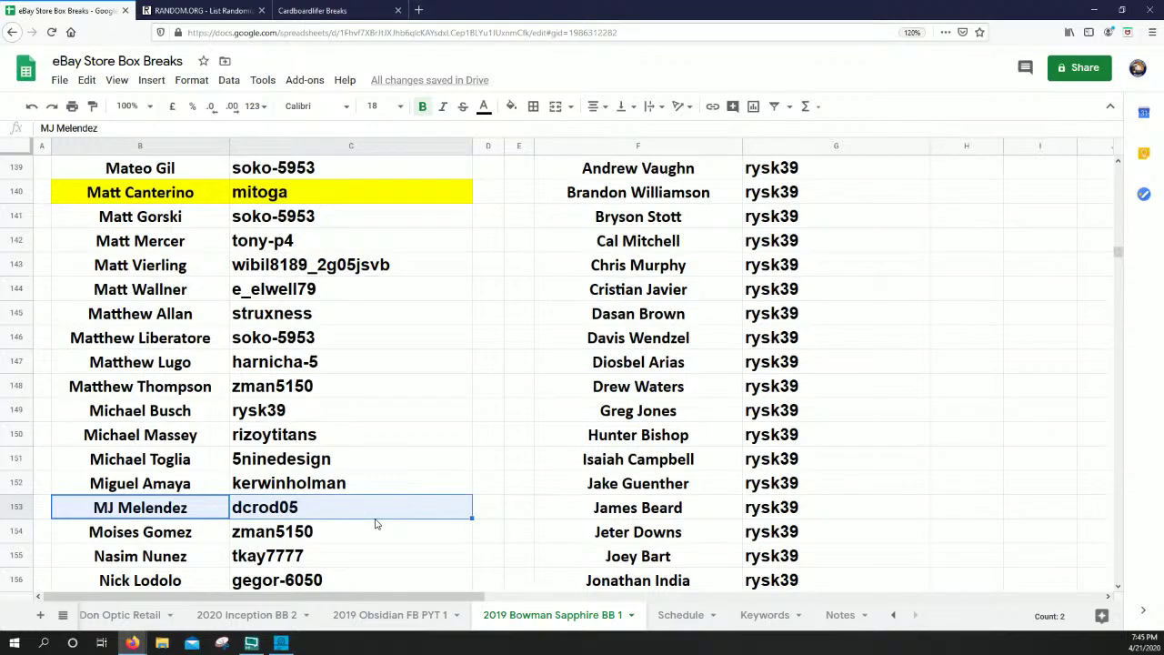
click(511, 106)
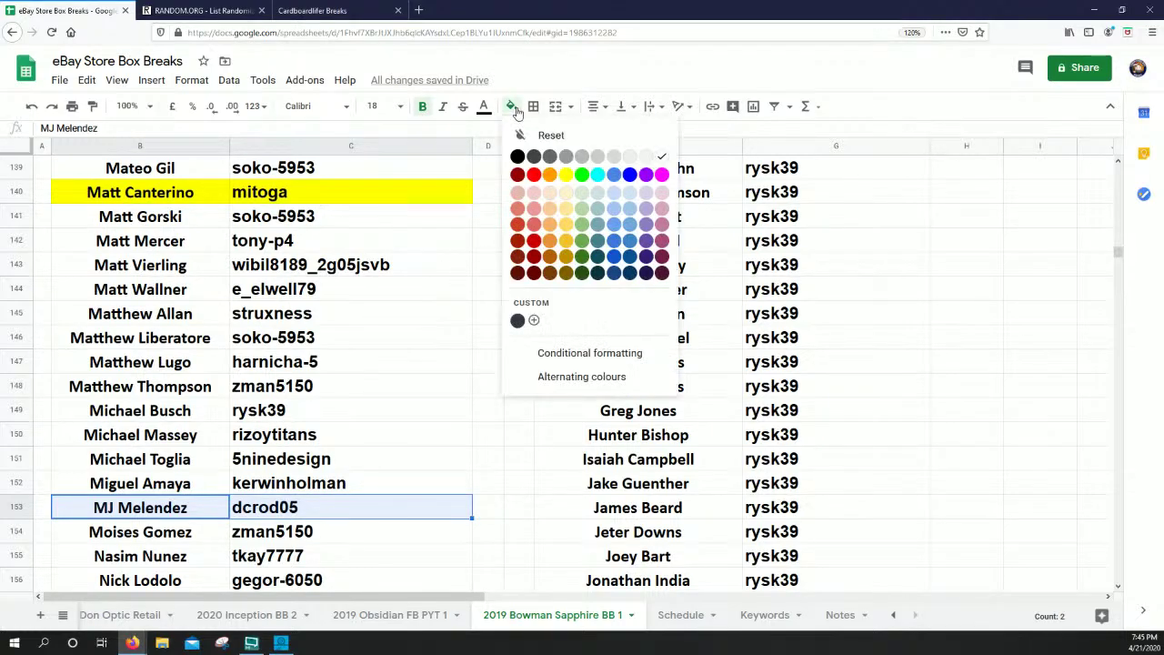
click(565, 176)
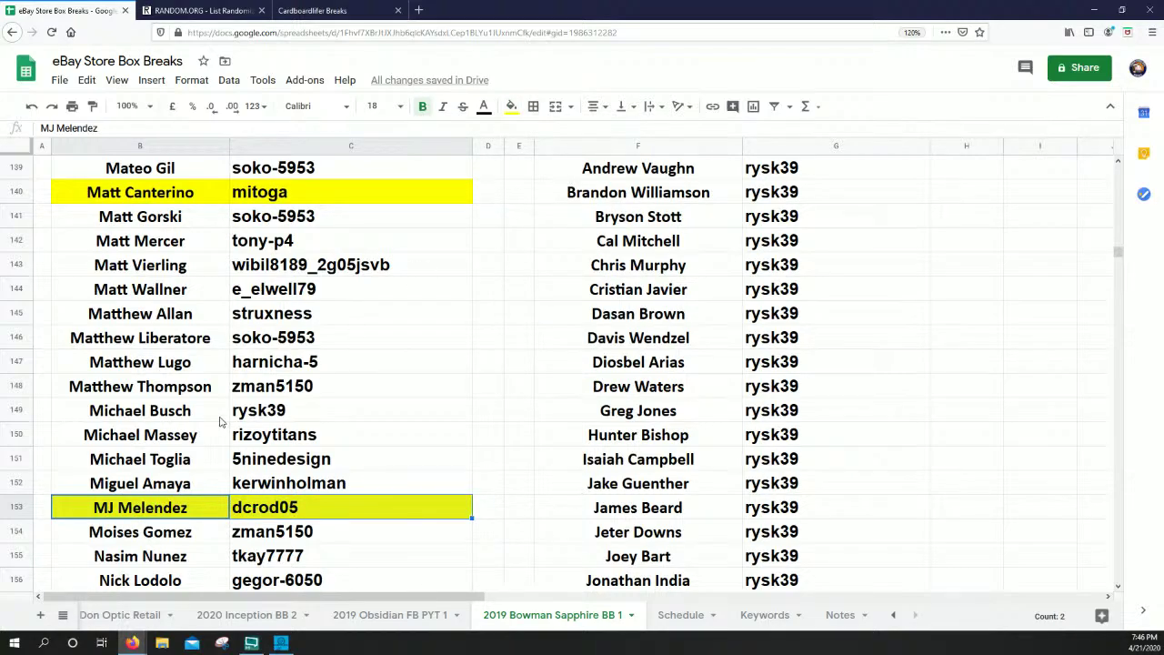
scroll(221, 420, up, 6)
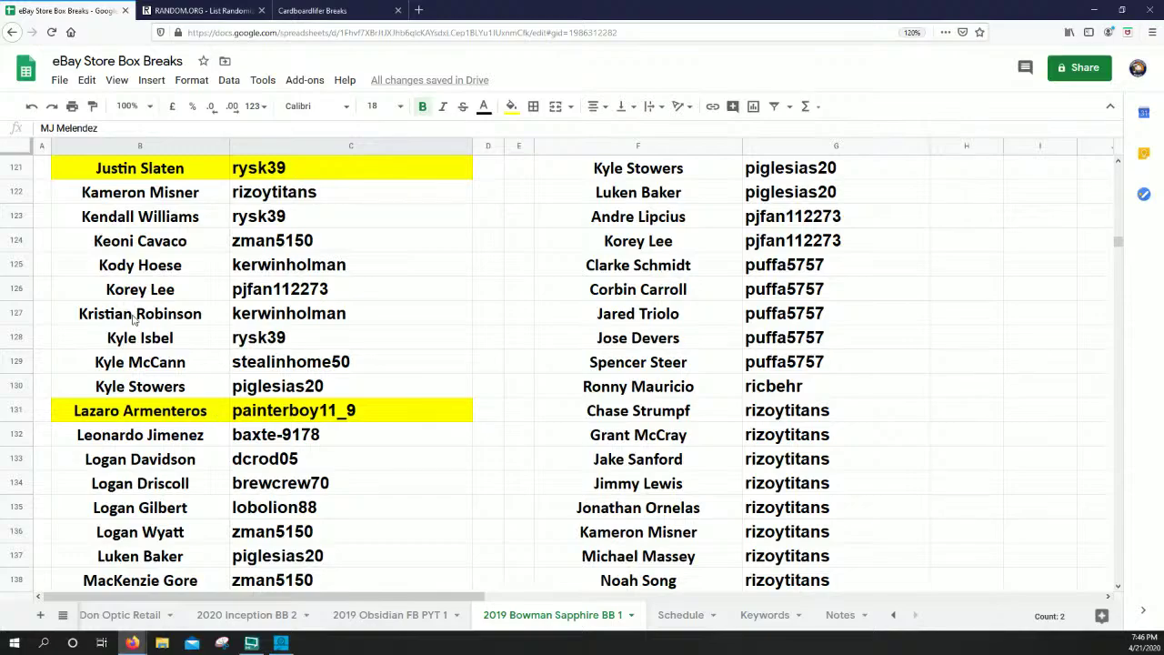
drag(133, 319, 266, 313)
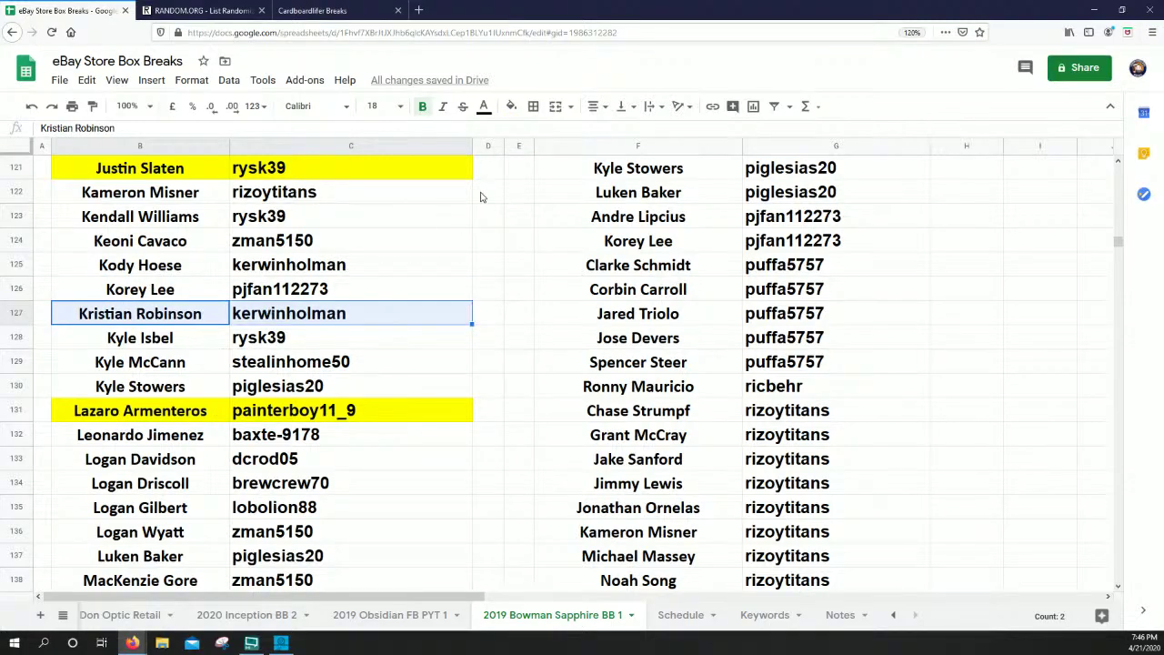
click(512, 107)
click(564, 176)
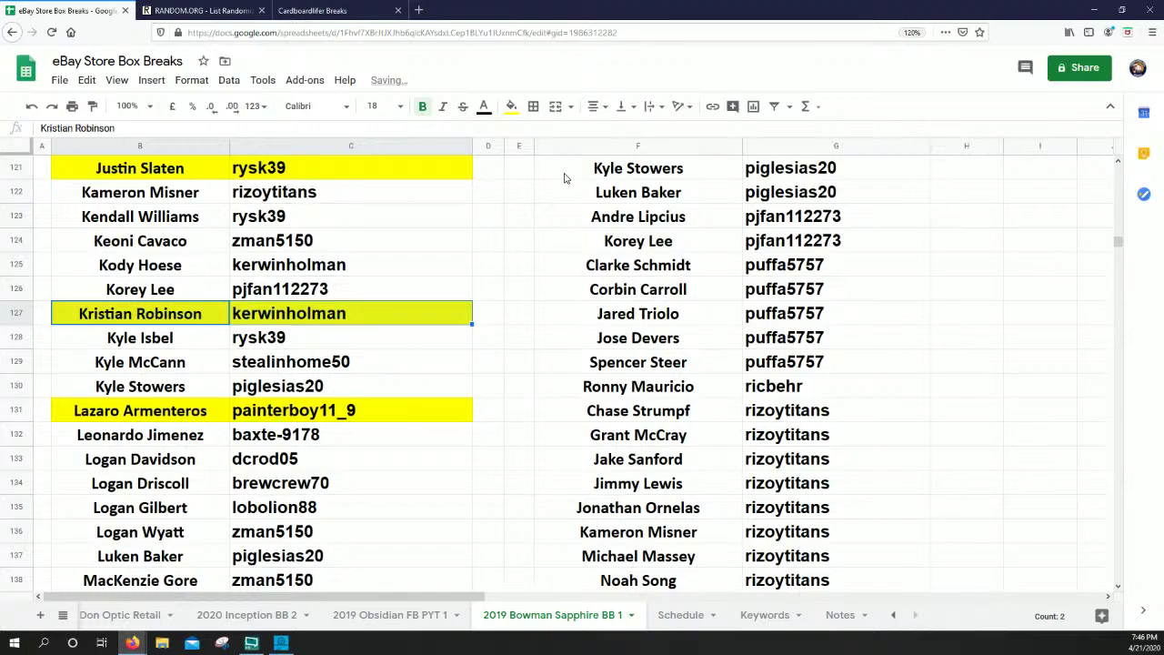
Fill the Josh Wolf player and buyer cells B117:C117 with yellow
scroll(219, 408, up, 4)
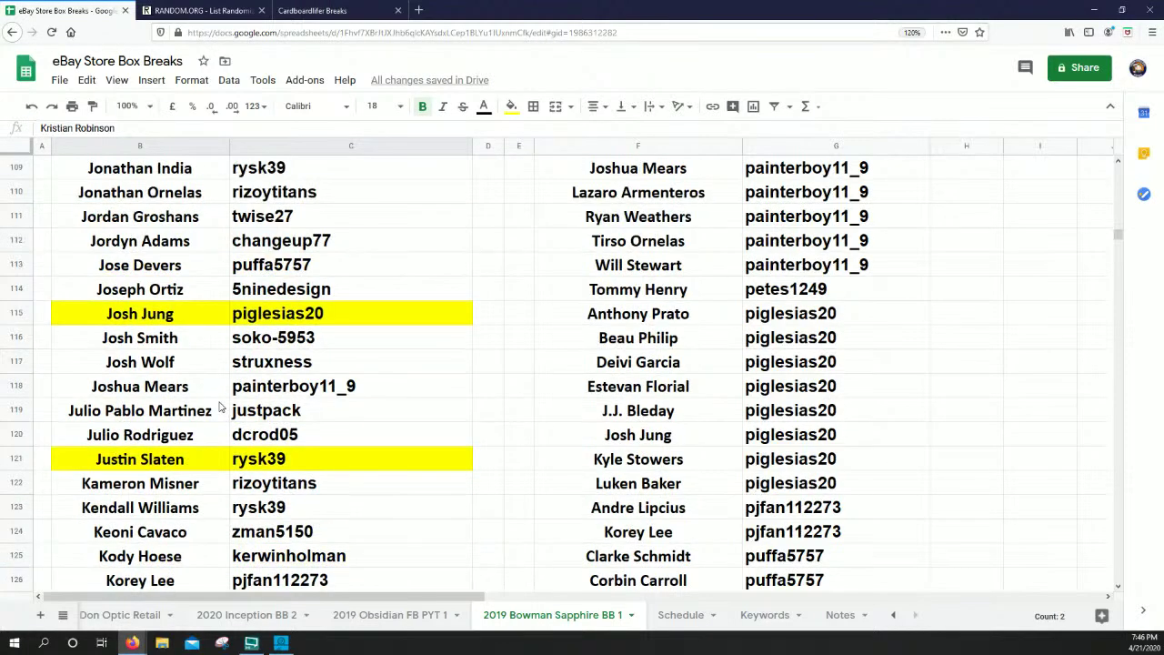
drag(173, 364, 254, 364)
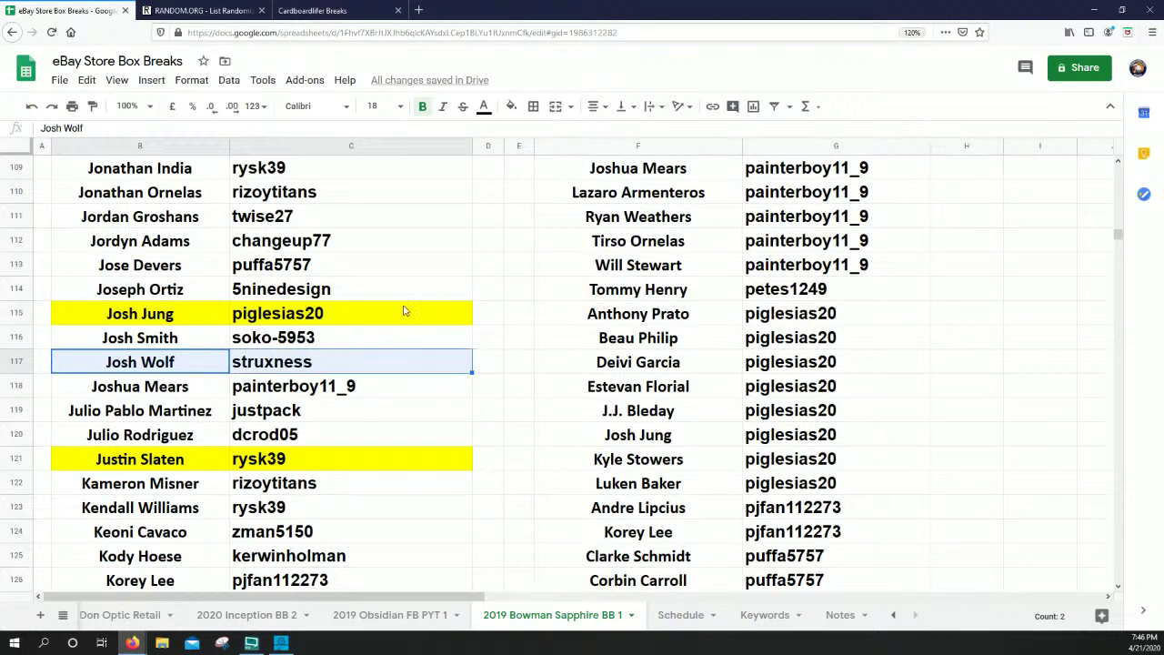
click(513, 107)
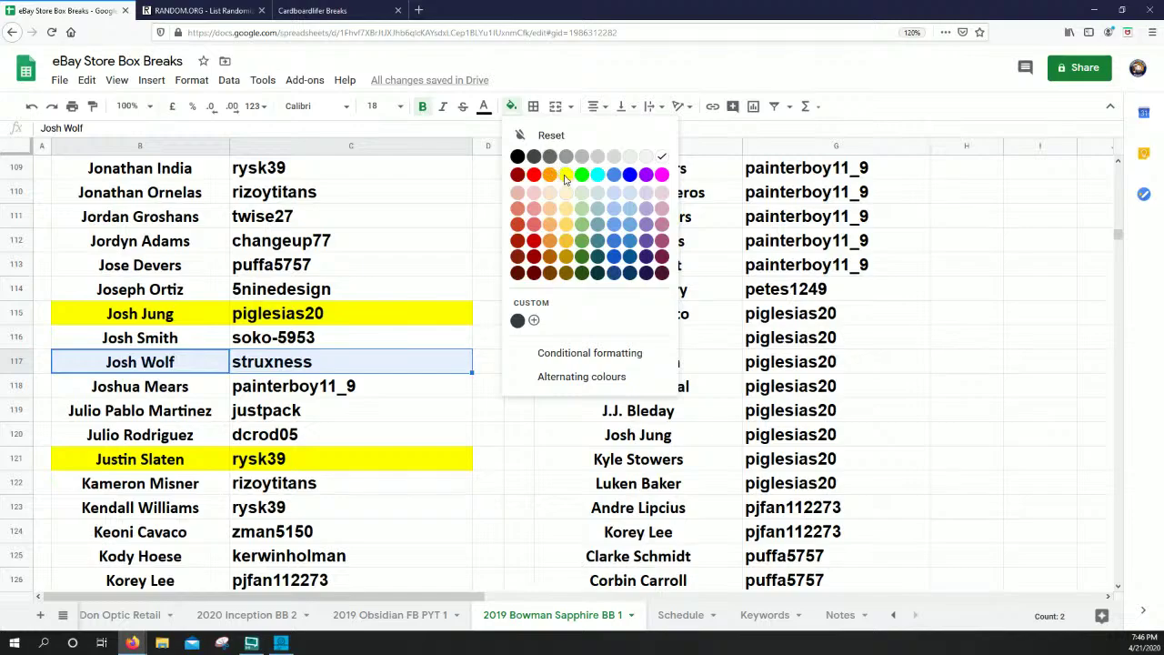
click(564, 178)
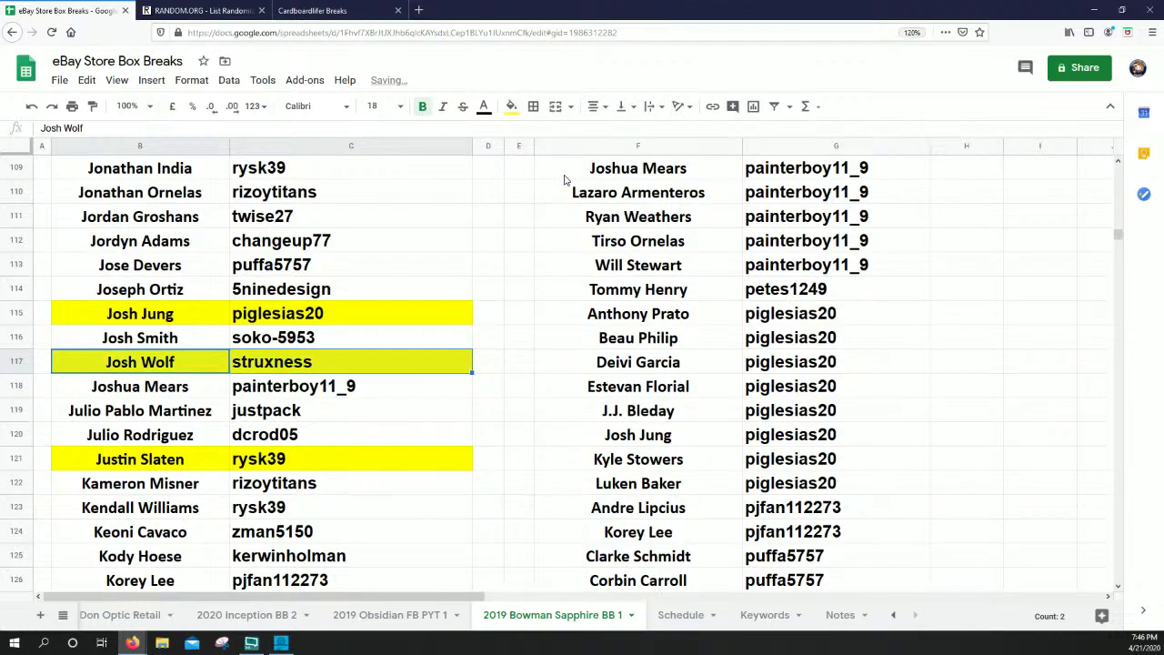
Fill the Ian Anderson player and buyer cells B86:C86 with yellow
scroll(309, 373, up, 10)
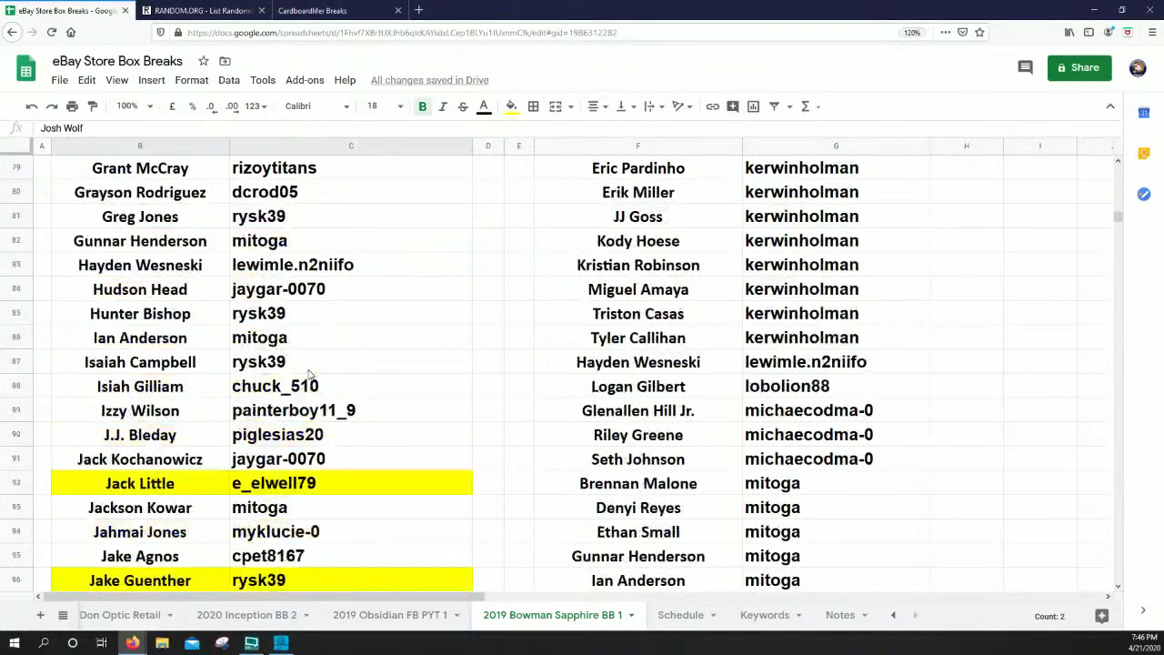
drag(187, 336, 255, 352)
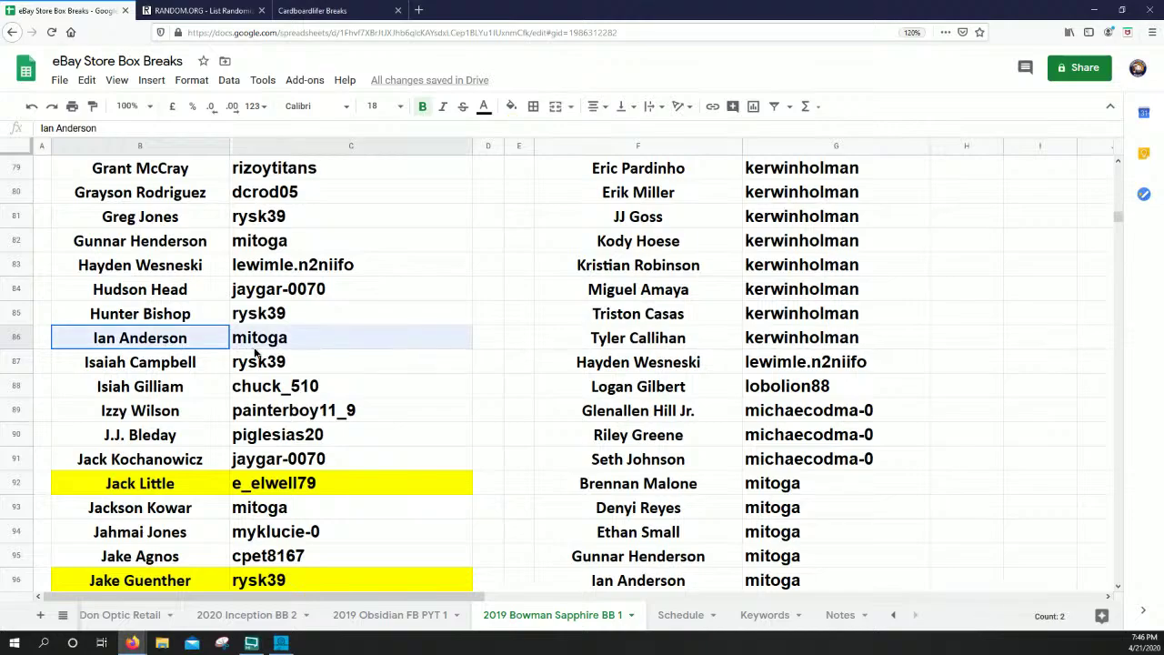
click(512, 106)
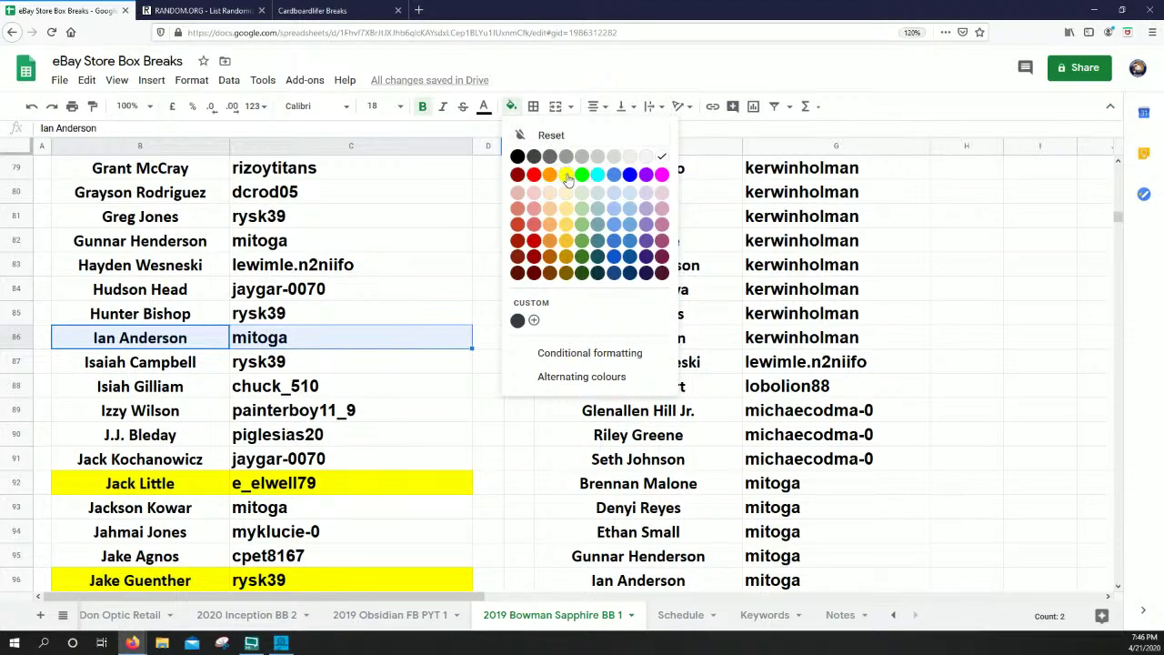
click(566, 175)
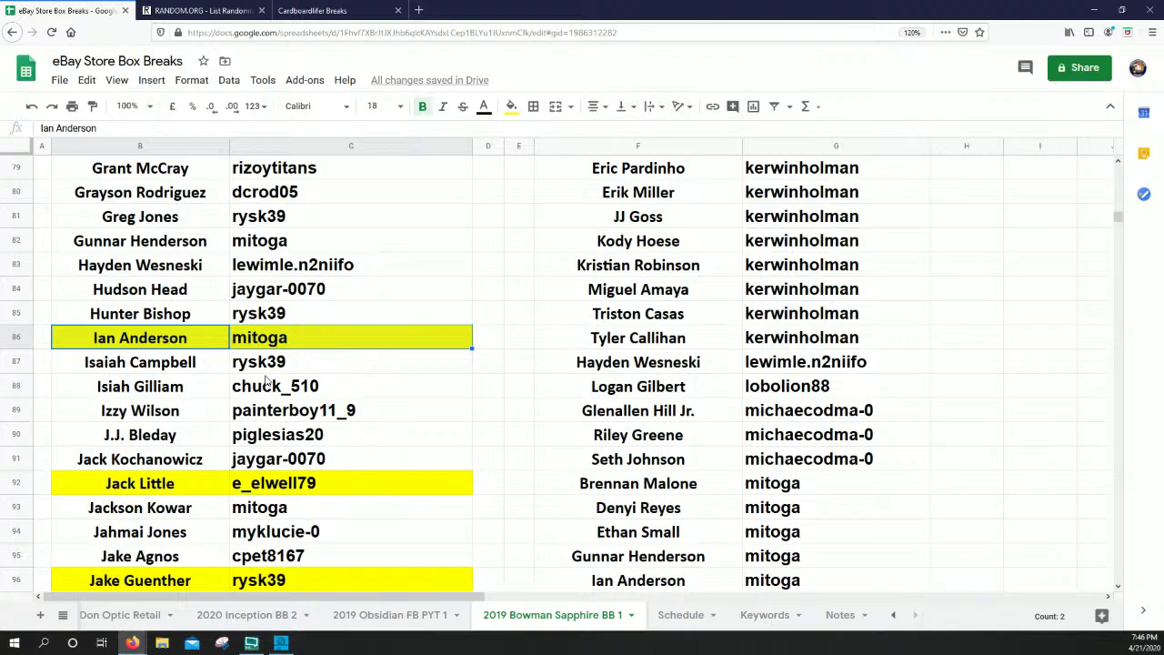
Fill the Gunnar Henderson player and buyer cells B82:C82 with yellow
drag(180, 242, 261, 249)
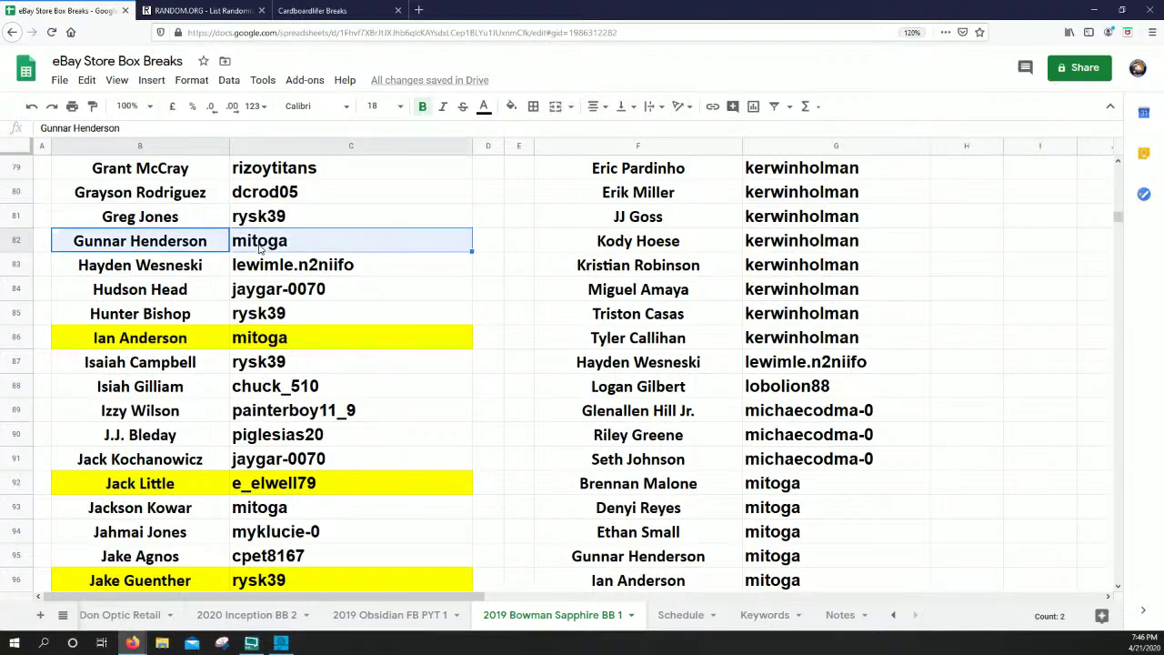
click(510, 107)
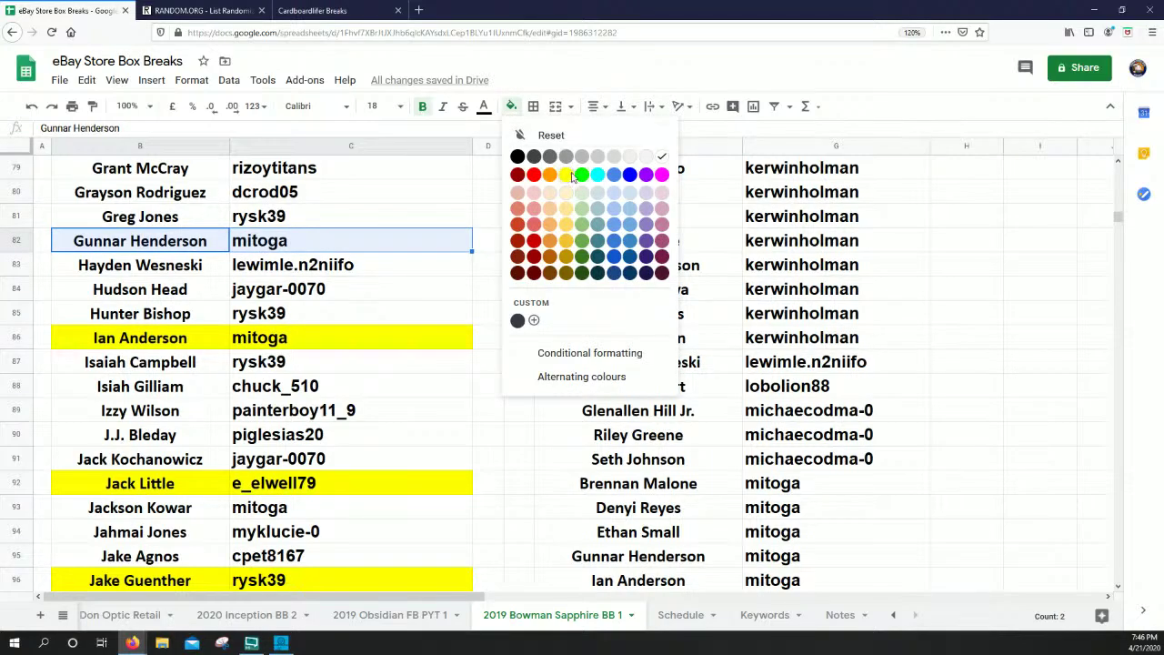
click(571, 178)
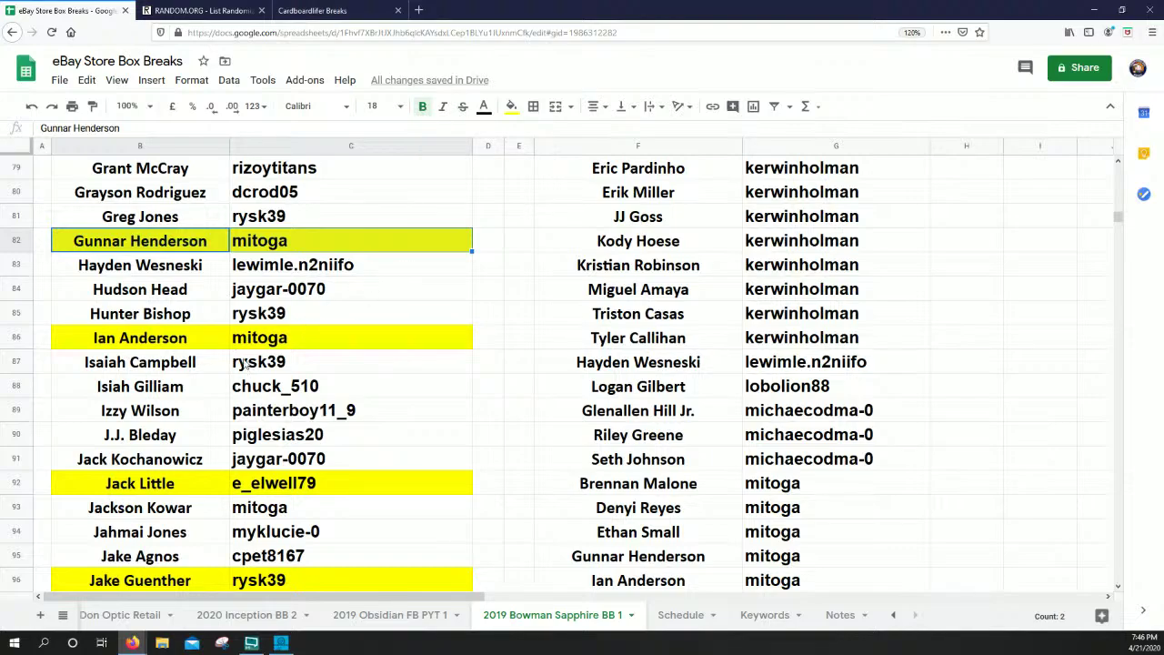
Fill the Deivi Garcia player and buyer cells B53:C53 with yellow
scroll(246, 364, up, 8)
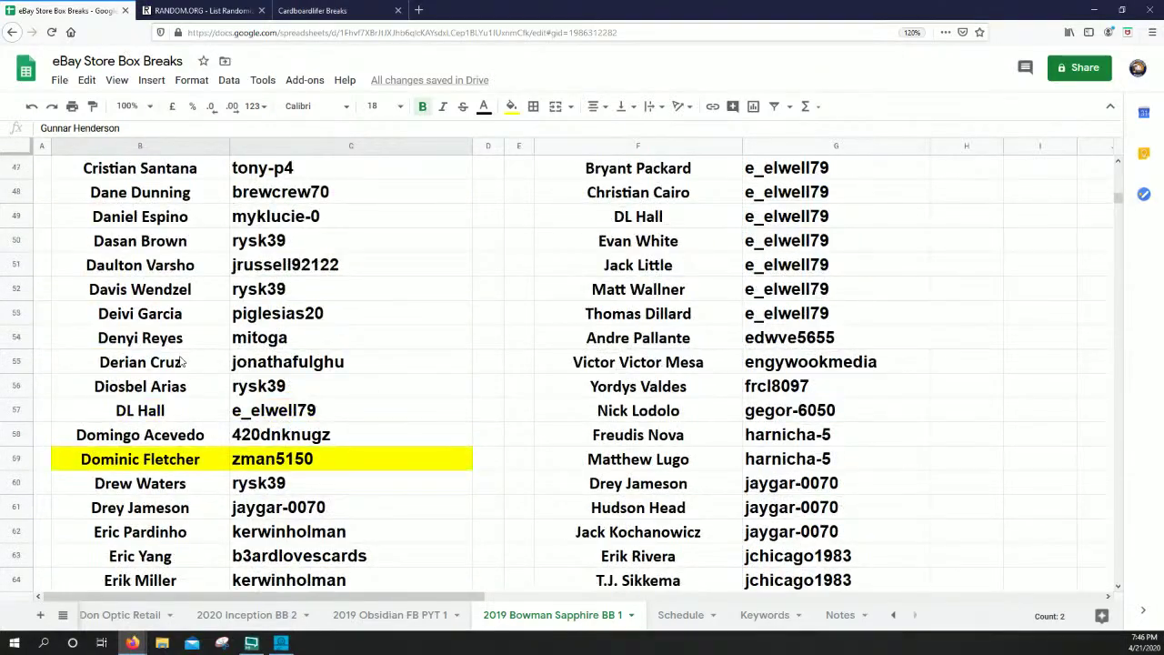
drag(175, 315, 278, 314)
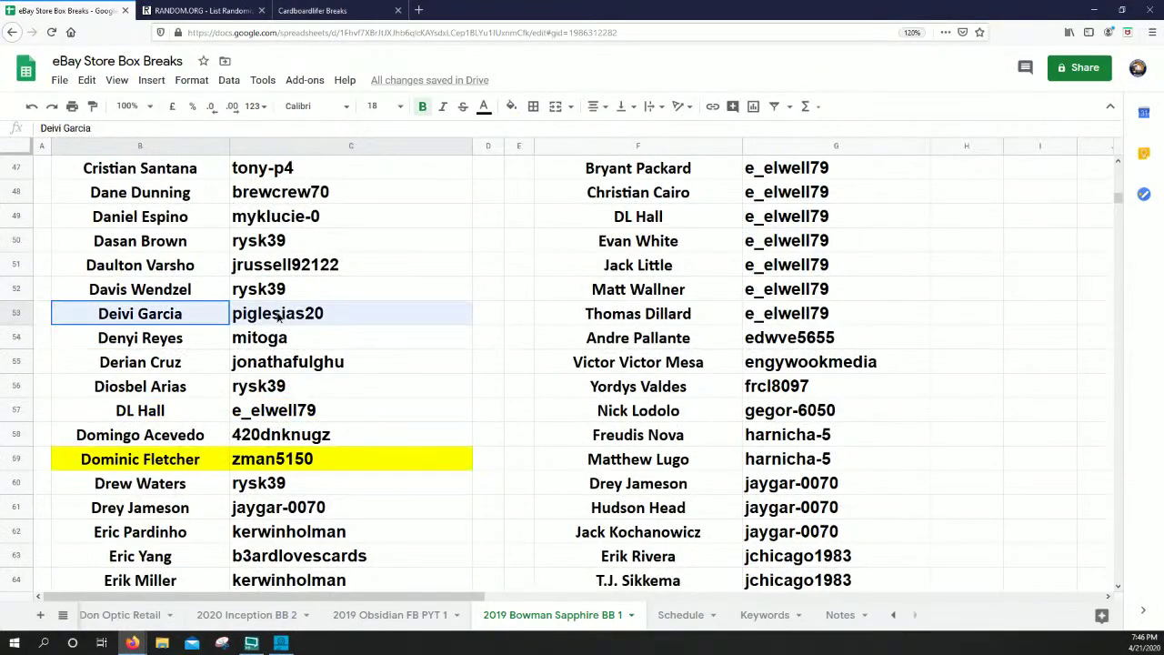
click(512, 106)
click(566, 173)
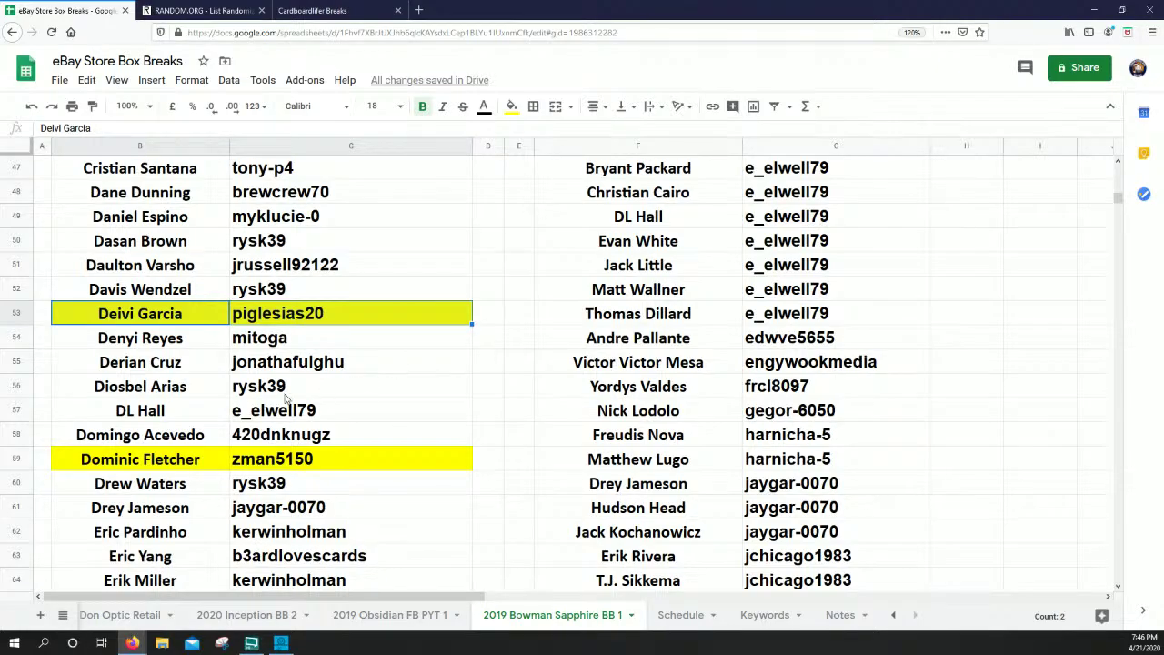
Fill the Logan Davidson player and buyer cells B133:C133 with yellow
scroll(285, 398, down, 15)
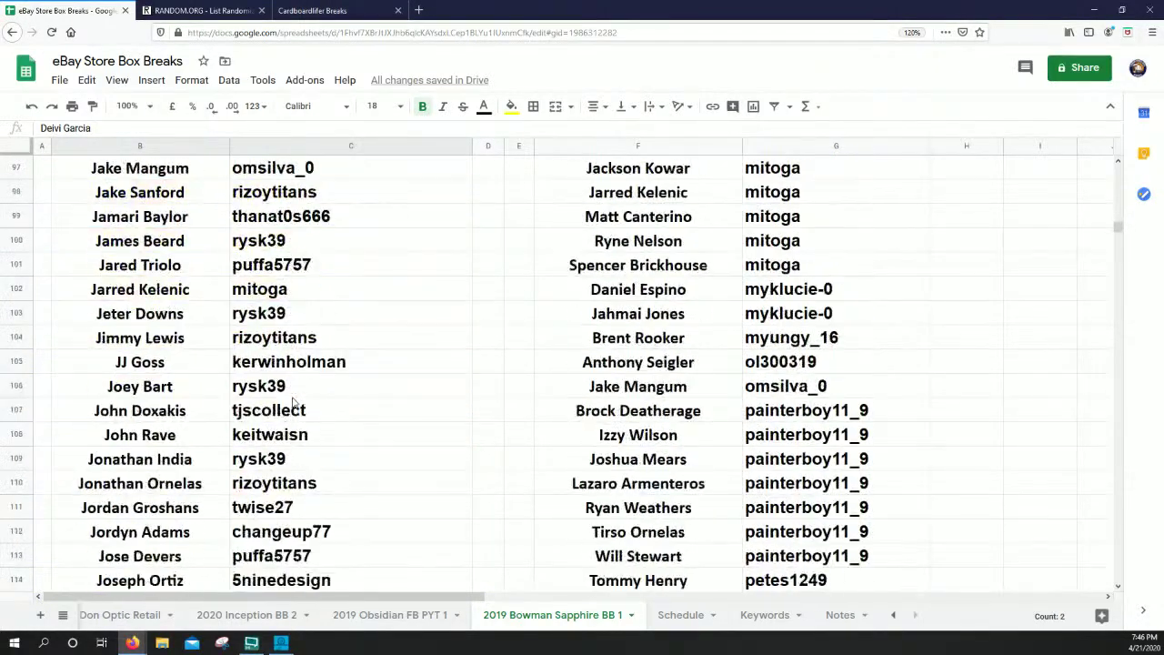
scroll(293, 403, down, 8)
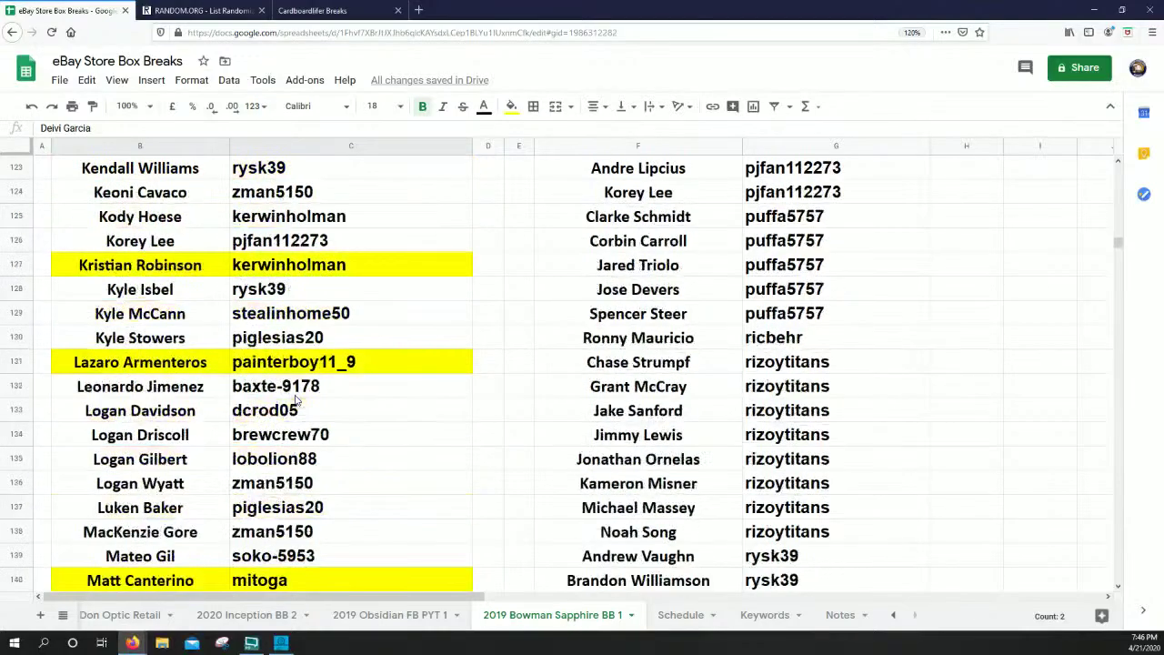
drag(162, 412, 269, 414)
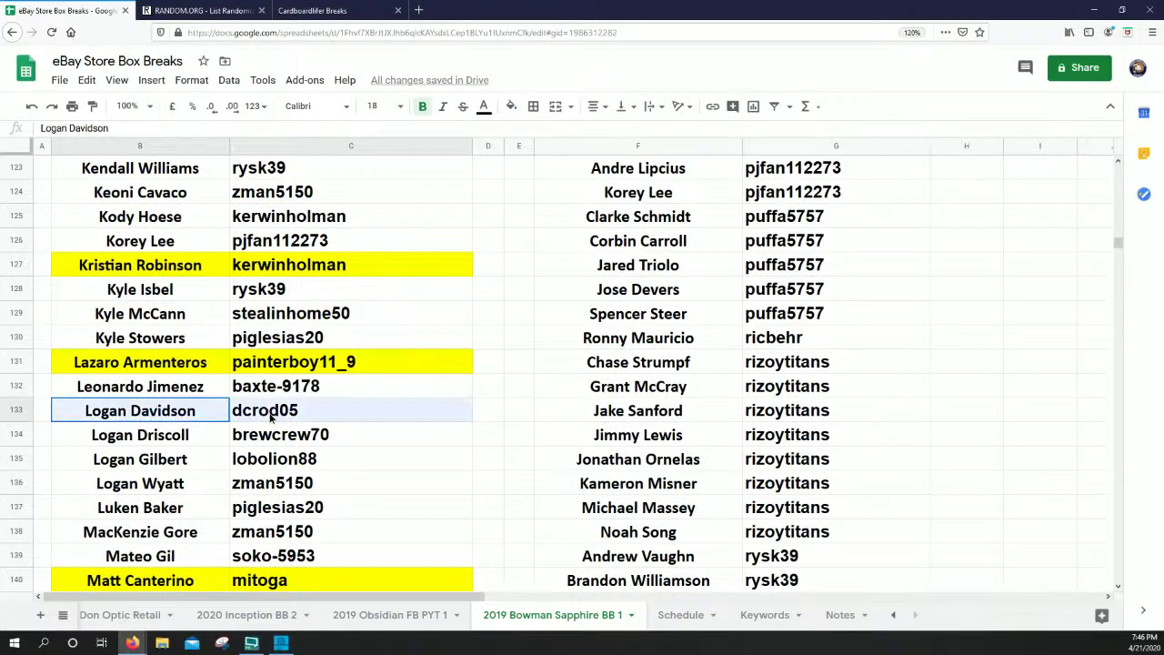
click(511, 106)
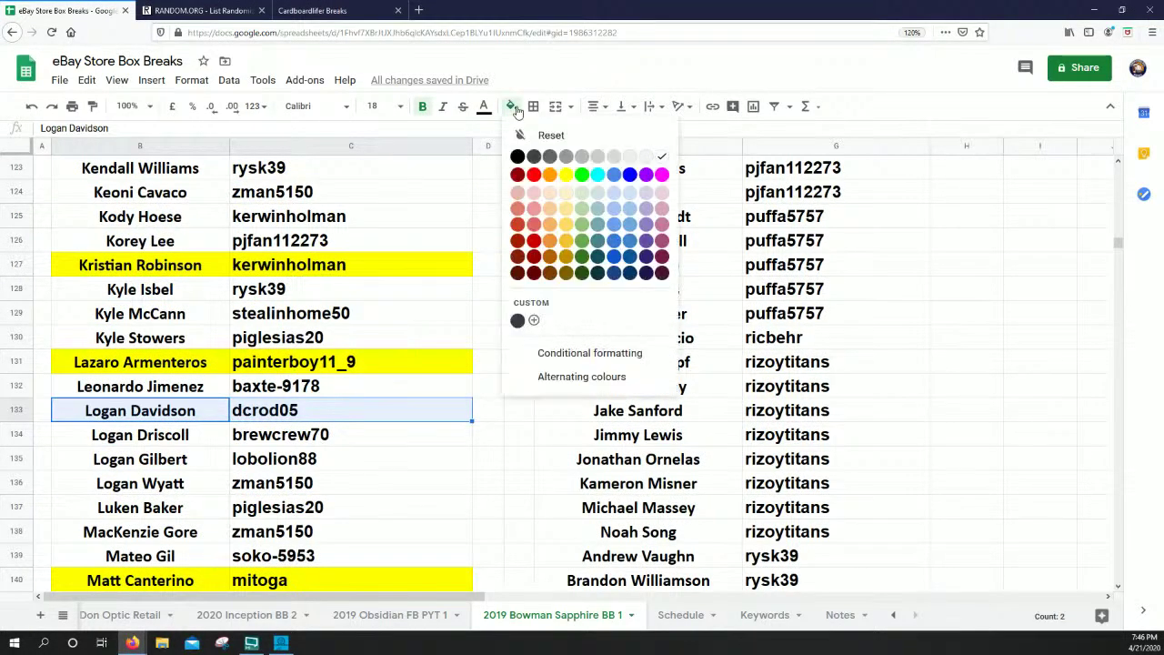
click(571, 180)
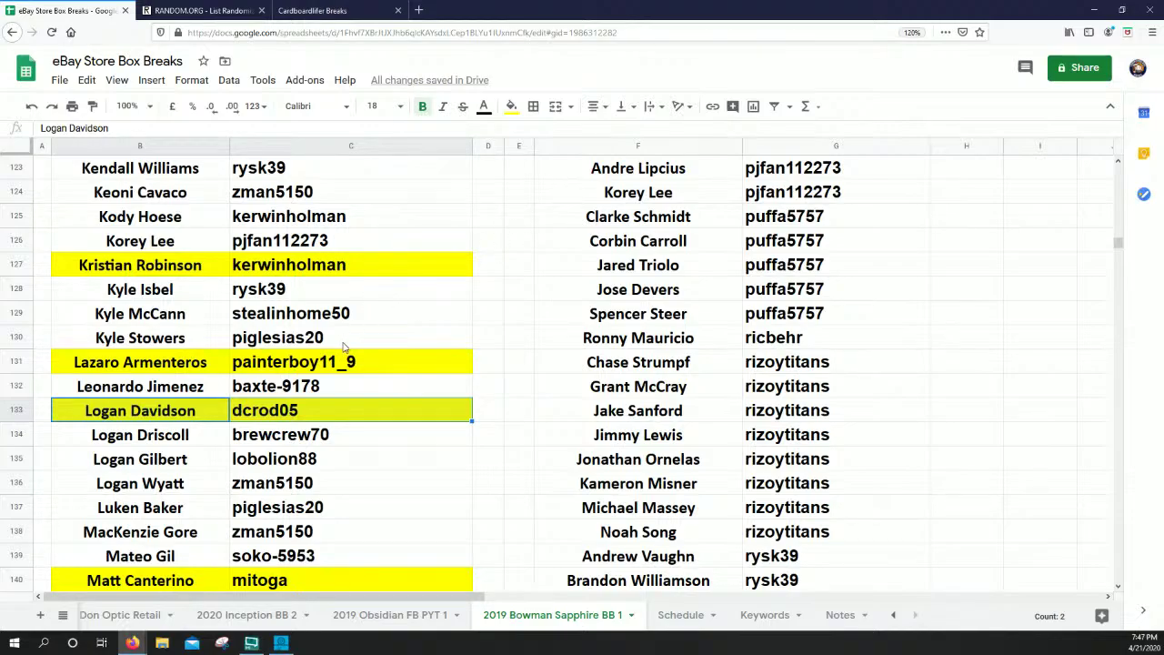
Fill the Anthony Seigler player and buyer cells B16:C16 with yellow
scroll(350, 342, up, 10)
scroll(351, 341, up, 15)
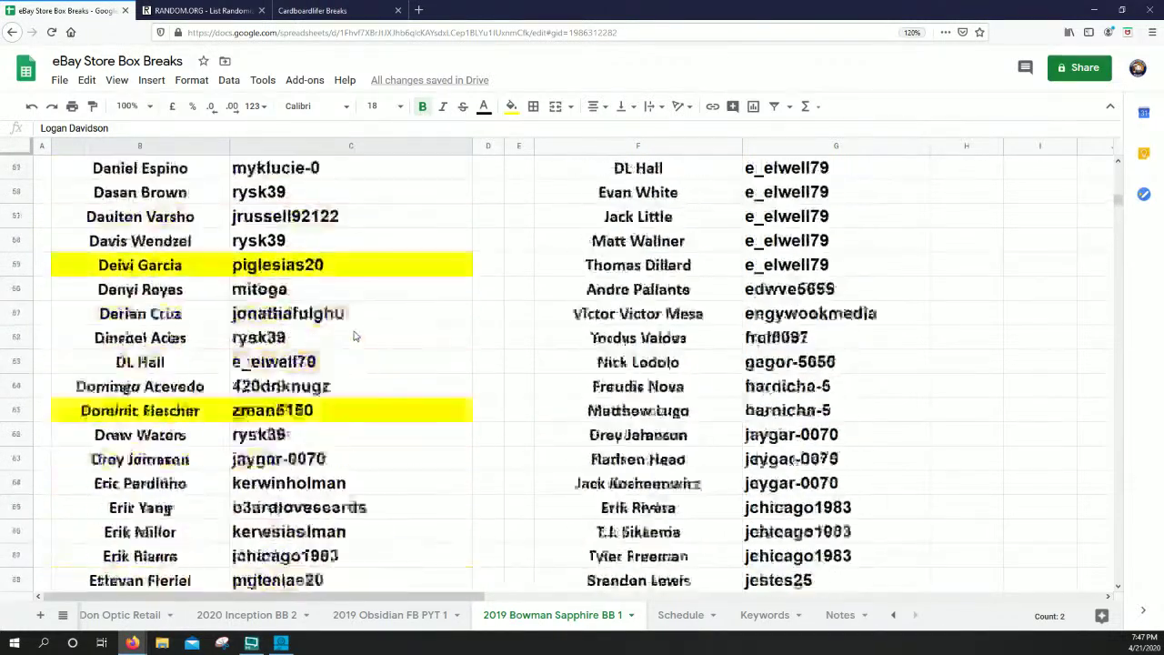
scroll(357, 331, up, 1)
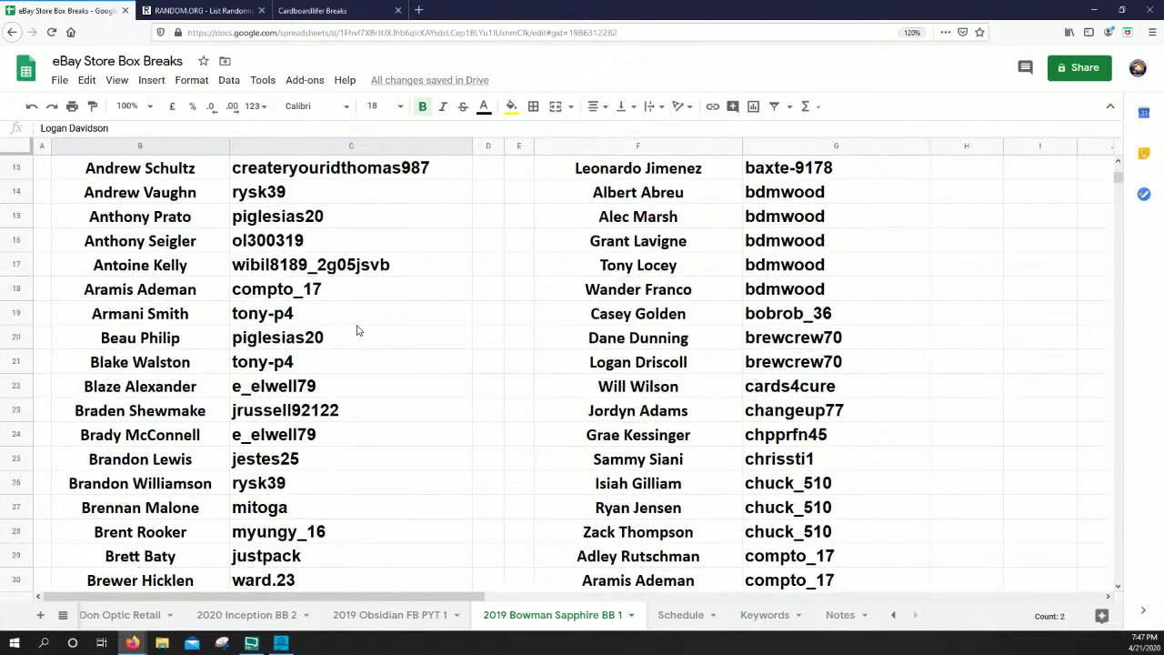
drag(173, 247, 301, 243)
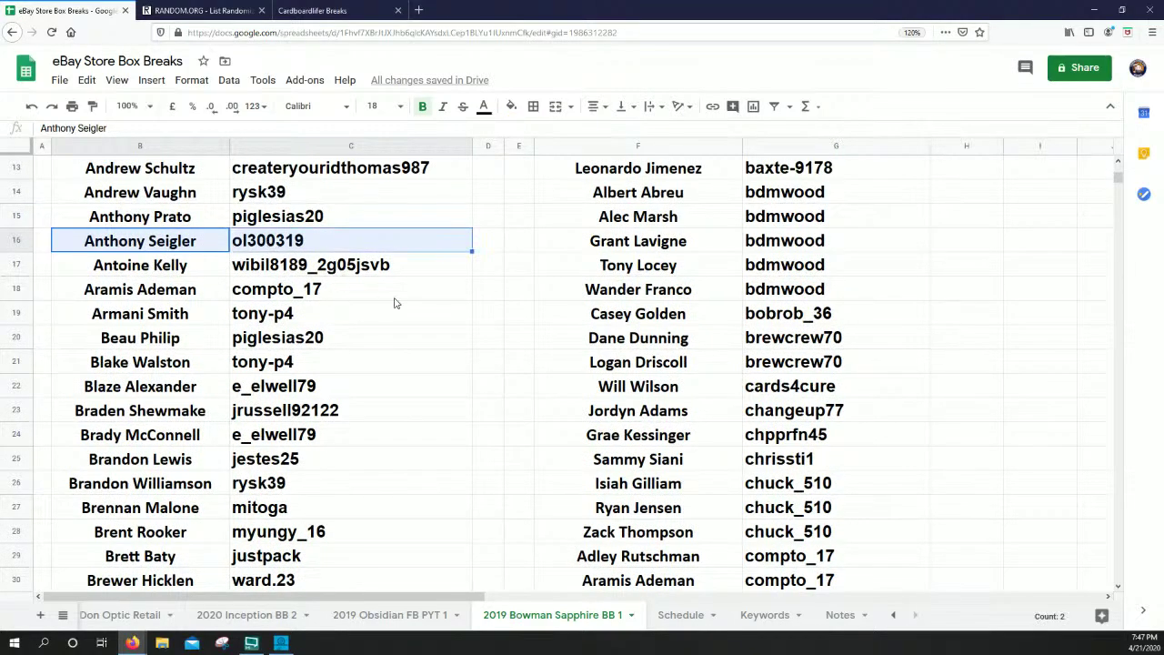
click(511, 106)
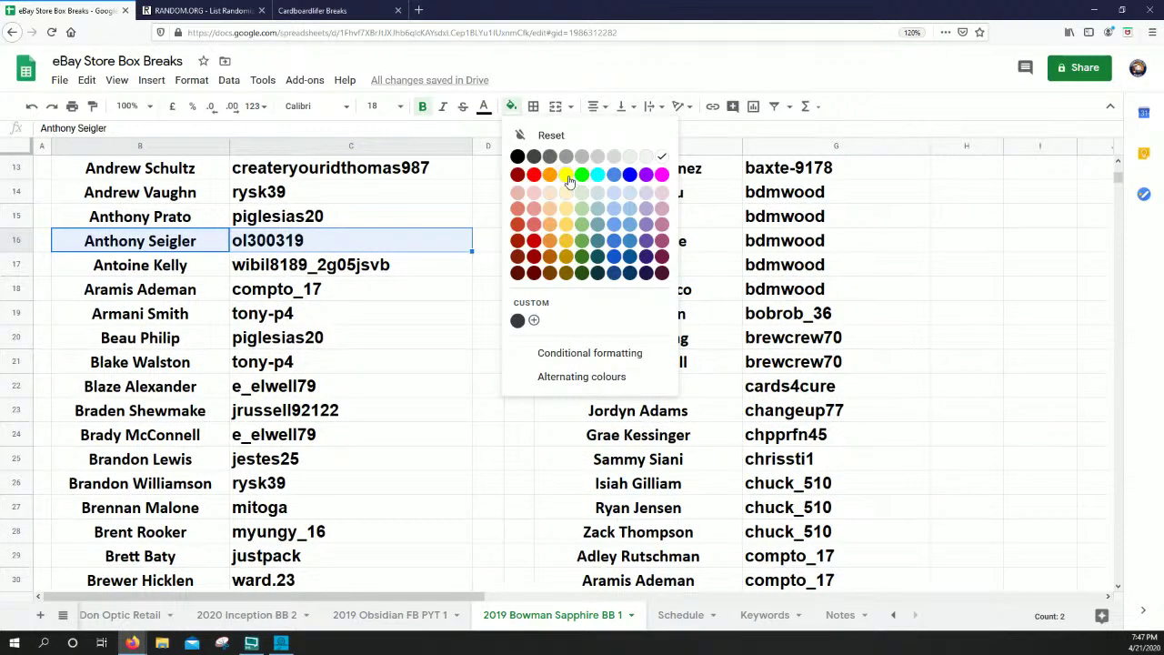
click(570, 182)
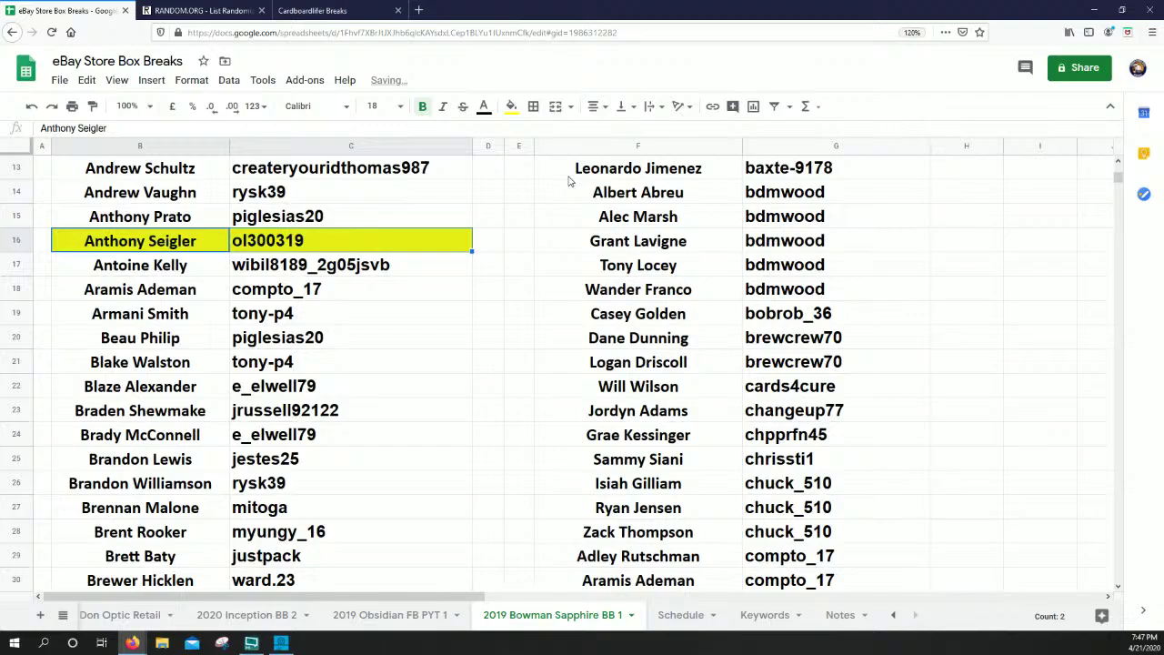
Fill the Jonathan Ornelas player and buyer cells B110:C110 with yellow
scroll(428, 333, down, 12)
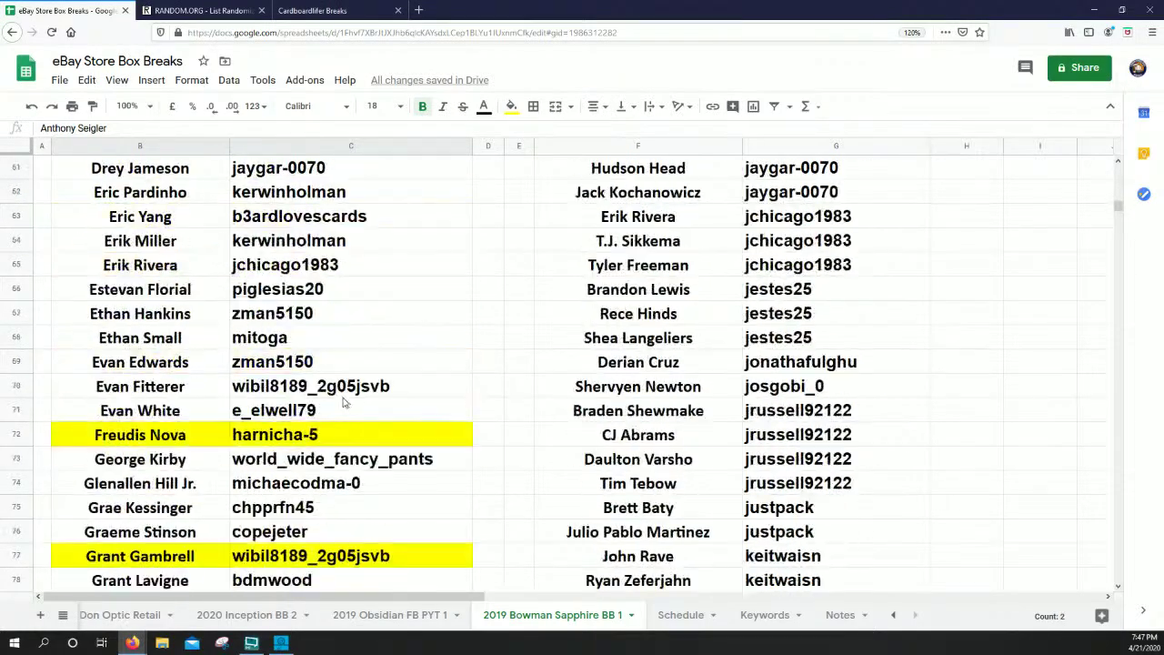
scroll(344, 403, down, 10)
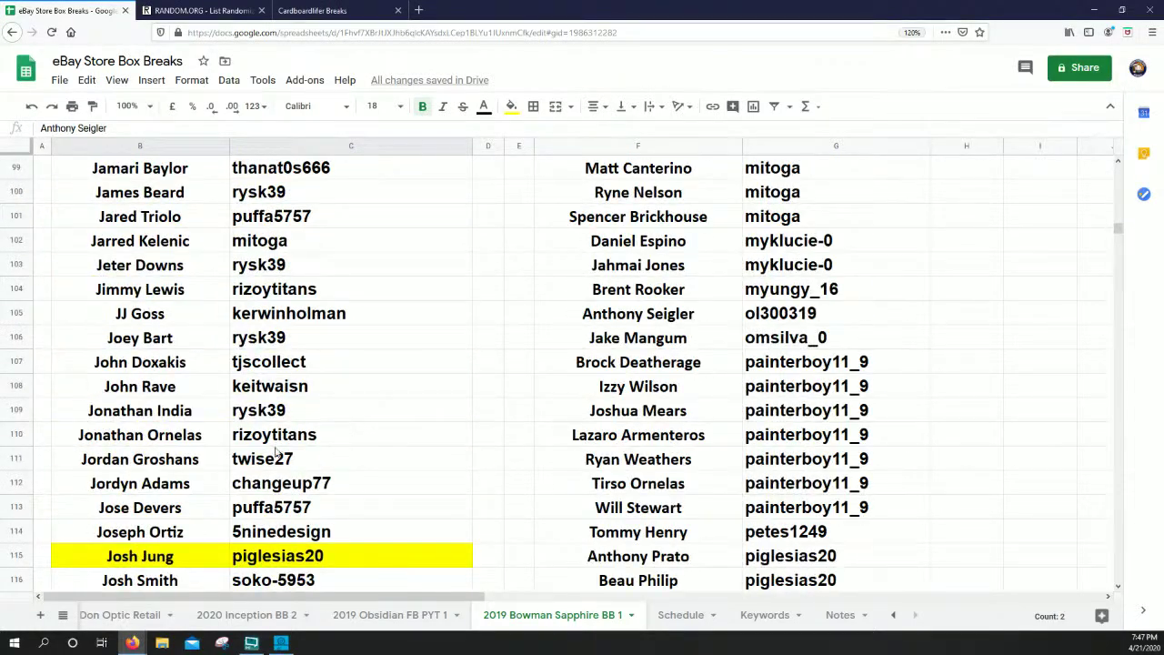
drag(171, 439, 272, 440)
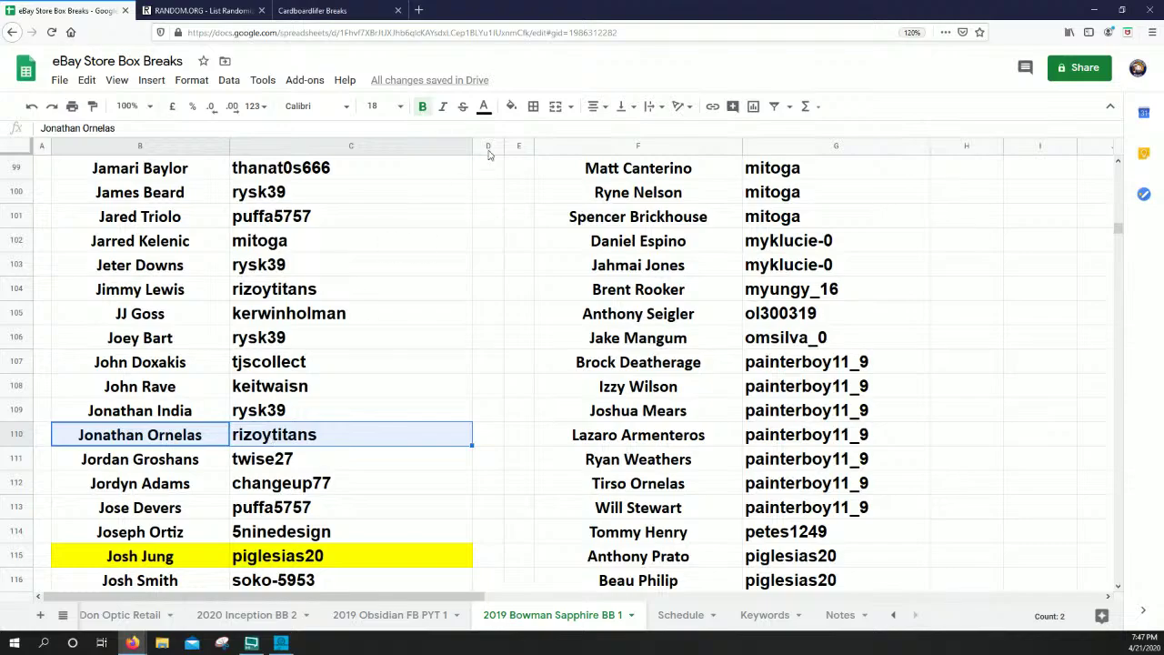
click(511, 105)
click(566, 178)
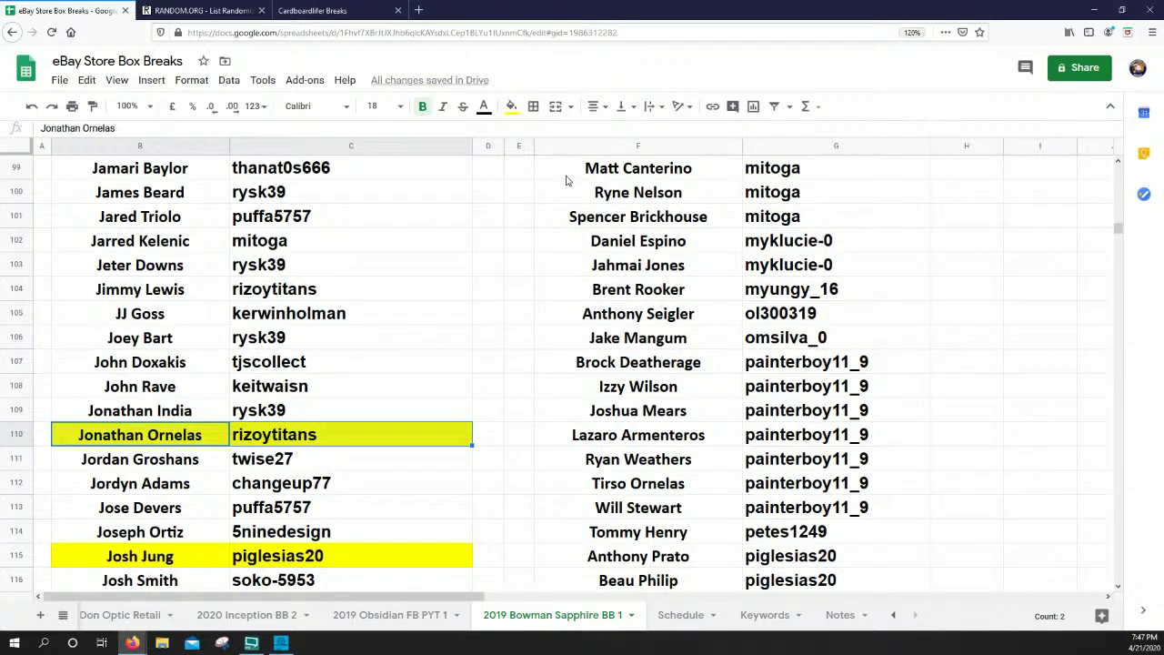
Fill the Nasim Nunez player and buyer cells B155:C155 with yellow
scroll(451, 288, down, 15)
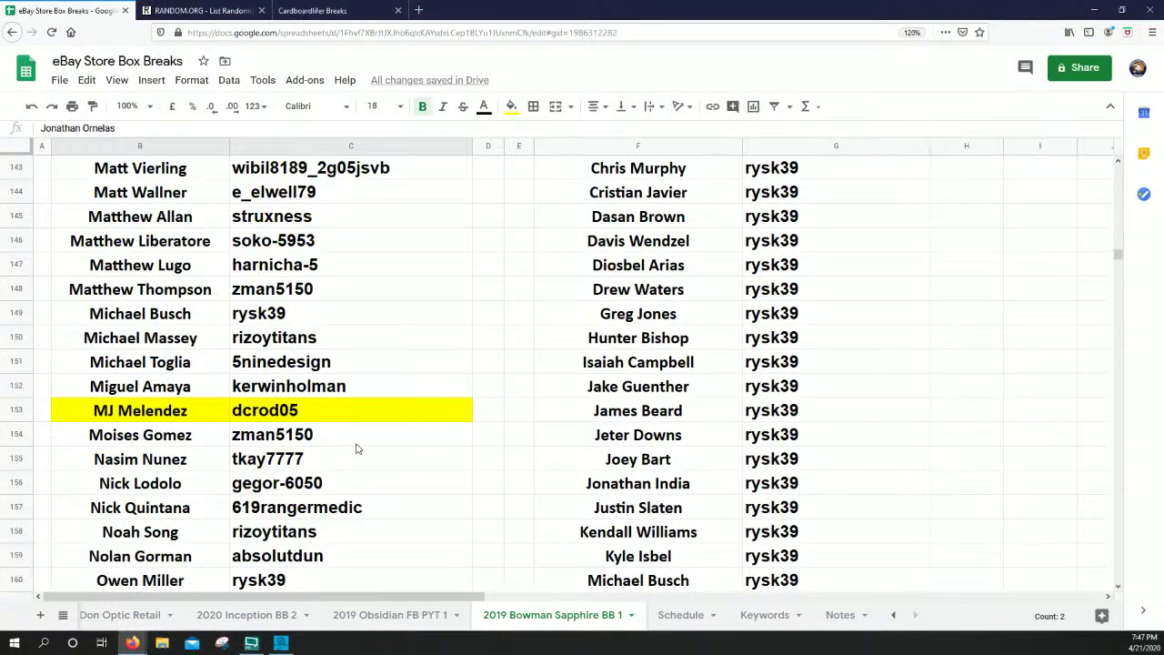
drag(183, 467, 360, 460)
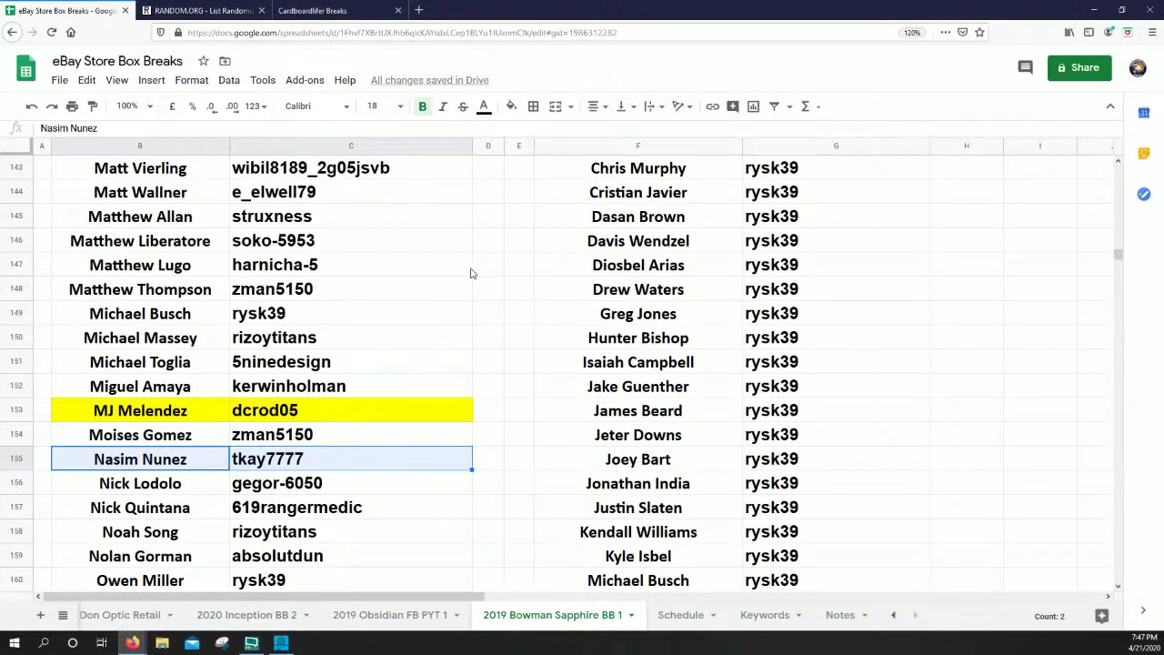
click(511, 105)
click(564, 179)
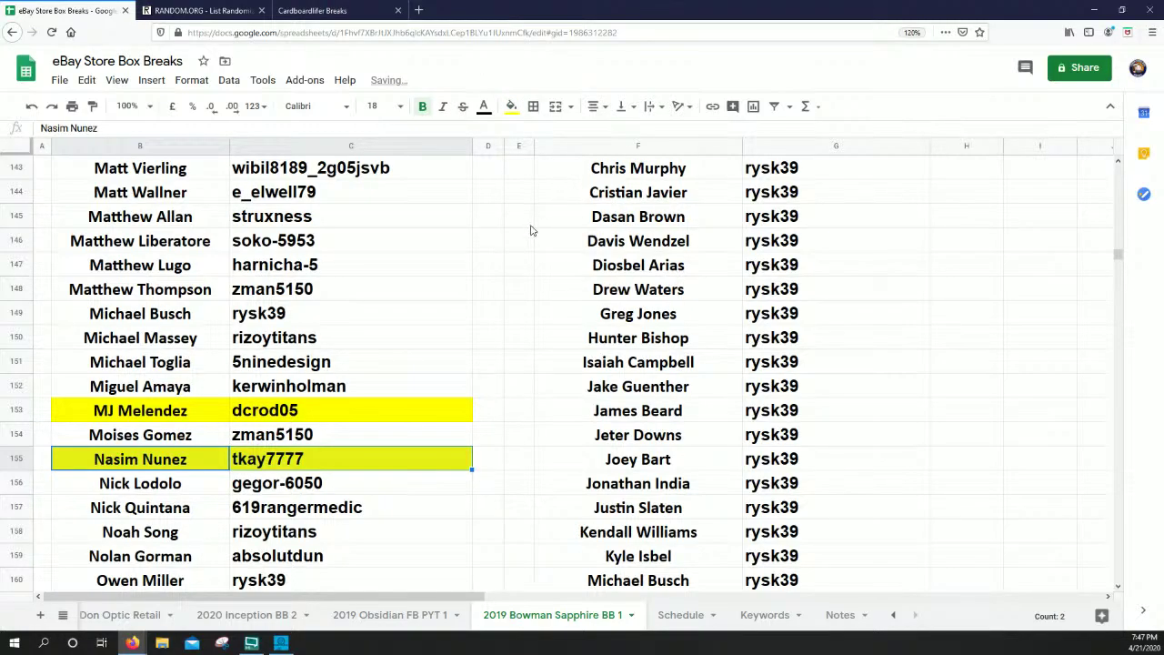
Fill the Jose Devers player and buyer cells B113:C113 with yellow
scroll(532, 231, up, 11)
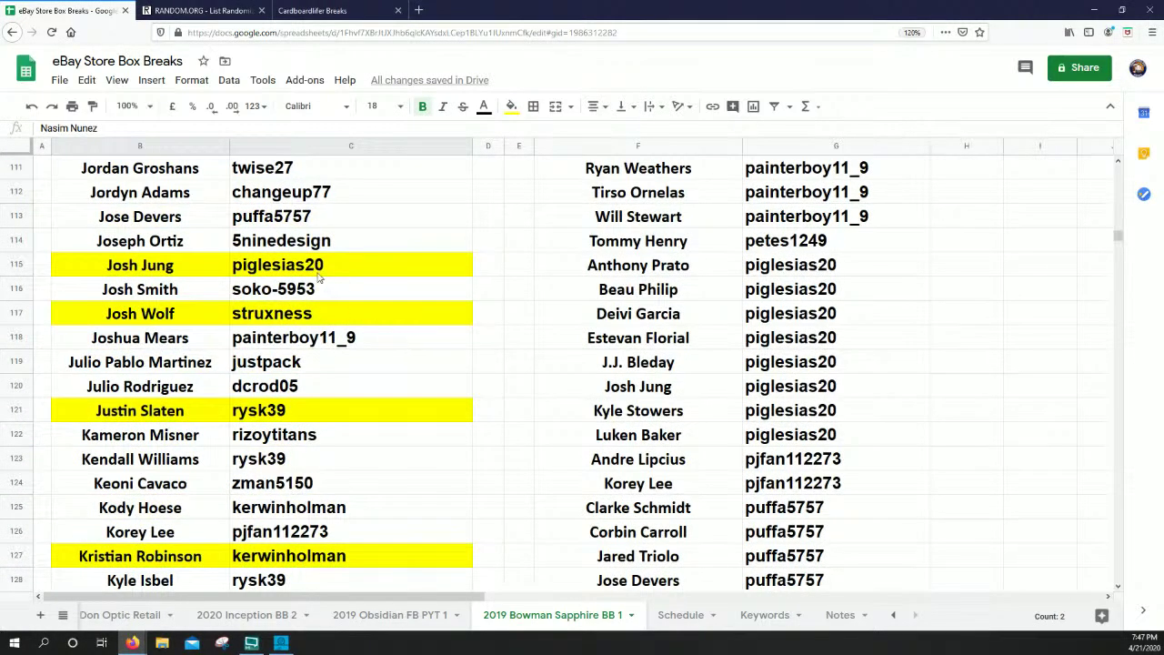
drag(202, 220, 437, 218)
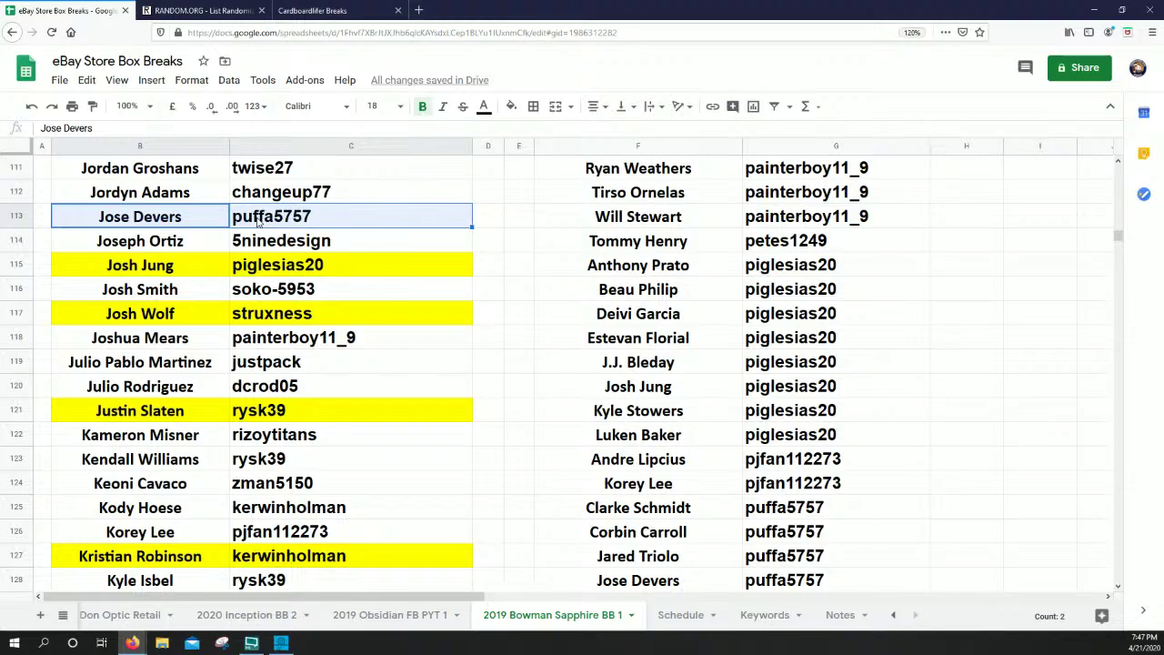
click(512, 105)
click(566, 175)
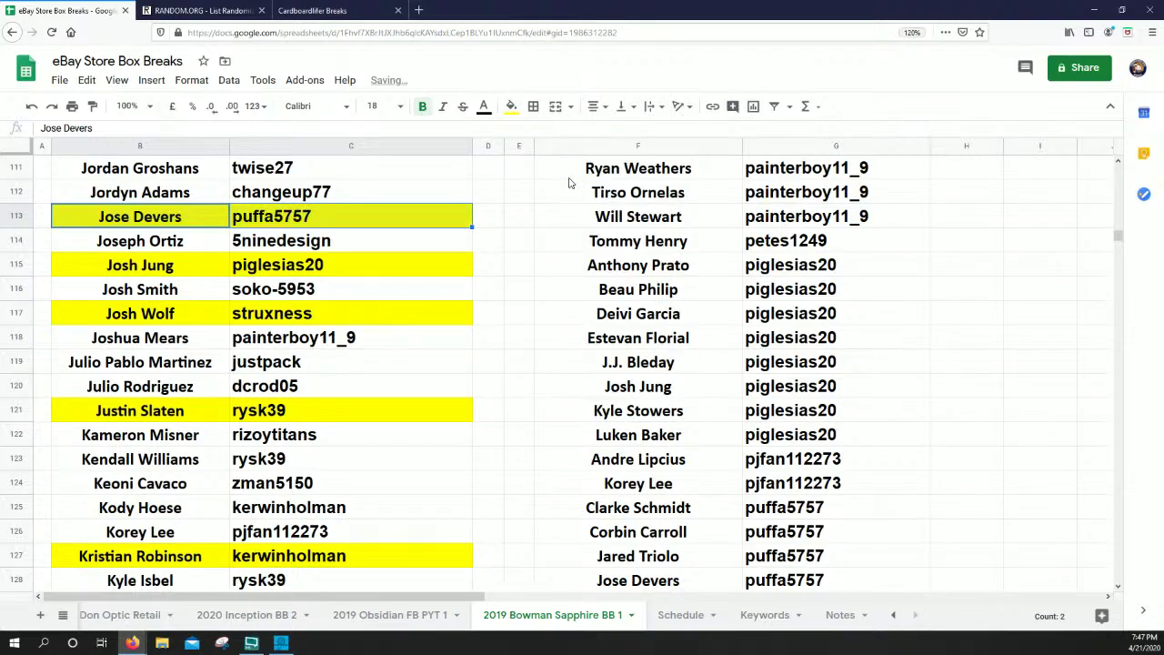
Fill the Ryan Garcia player and buyer cells B168:C168 with yellow
scroll(342, 455, down, 15)
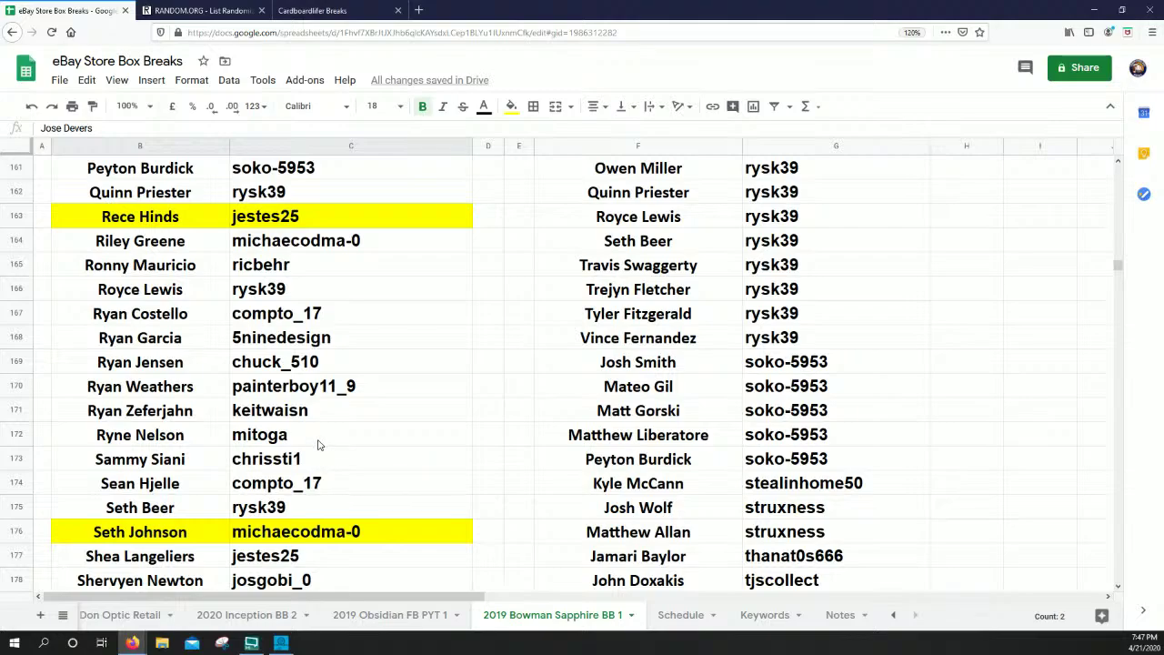
drag(158, 338, 260, 343)
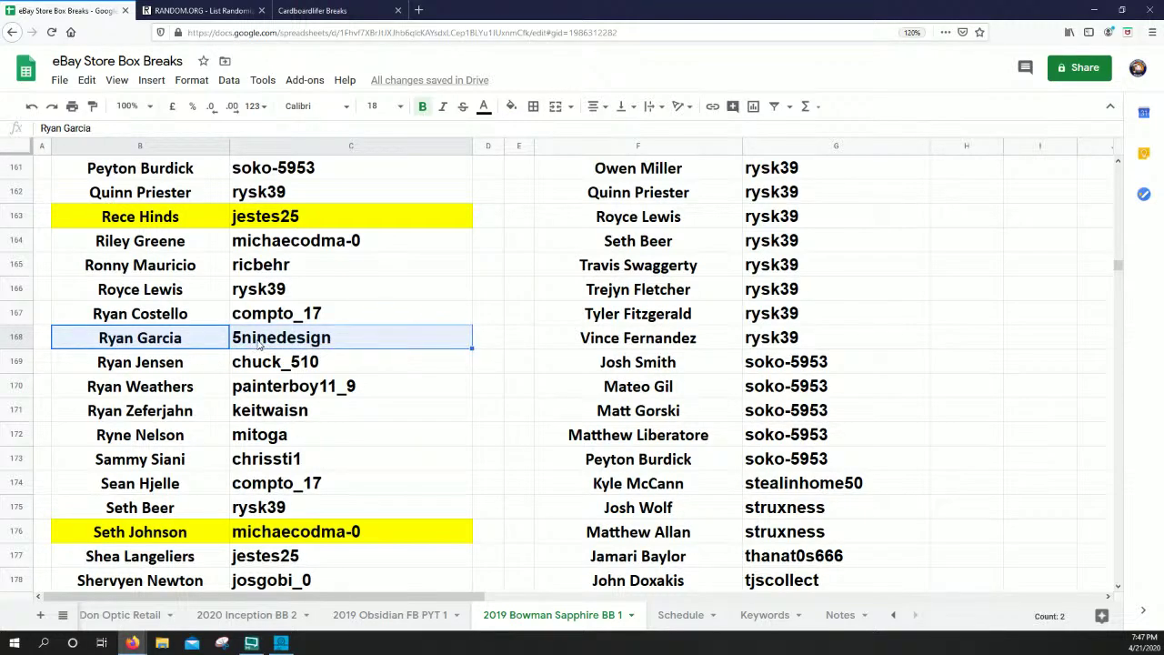
click(511, 106)
click(566, 173)
Fill the Jake Sanford player and buyer cells B98:C98 with yellow
scroll(459, 368, up, 18)
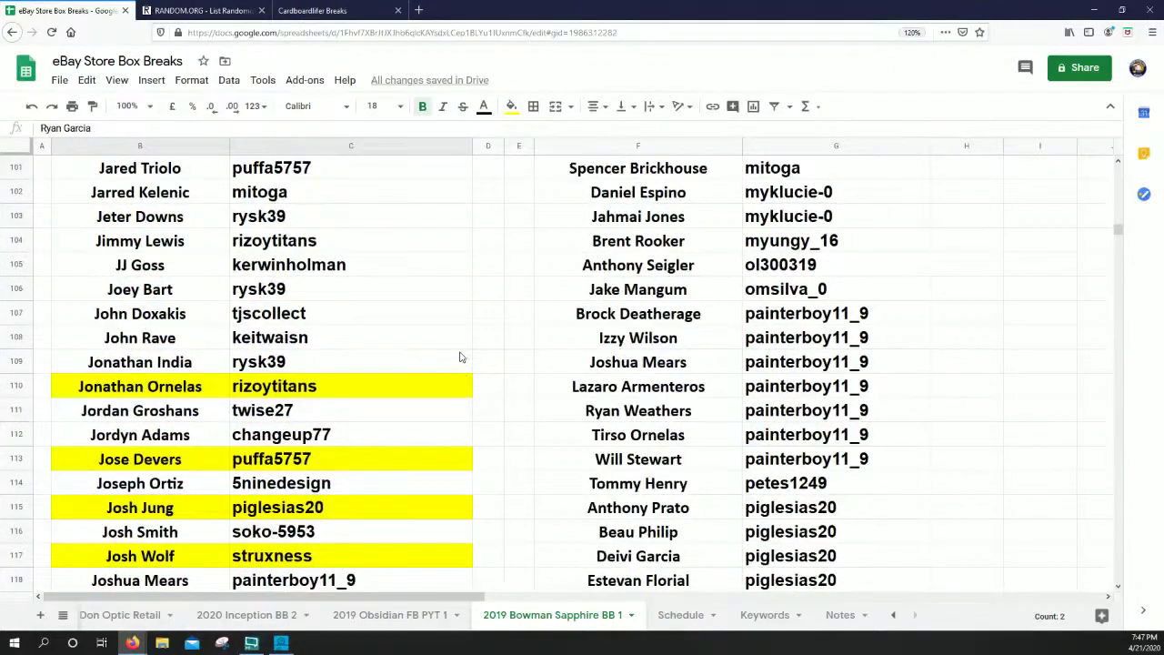
scroll(460, 357, up, 5)
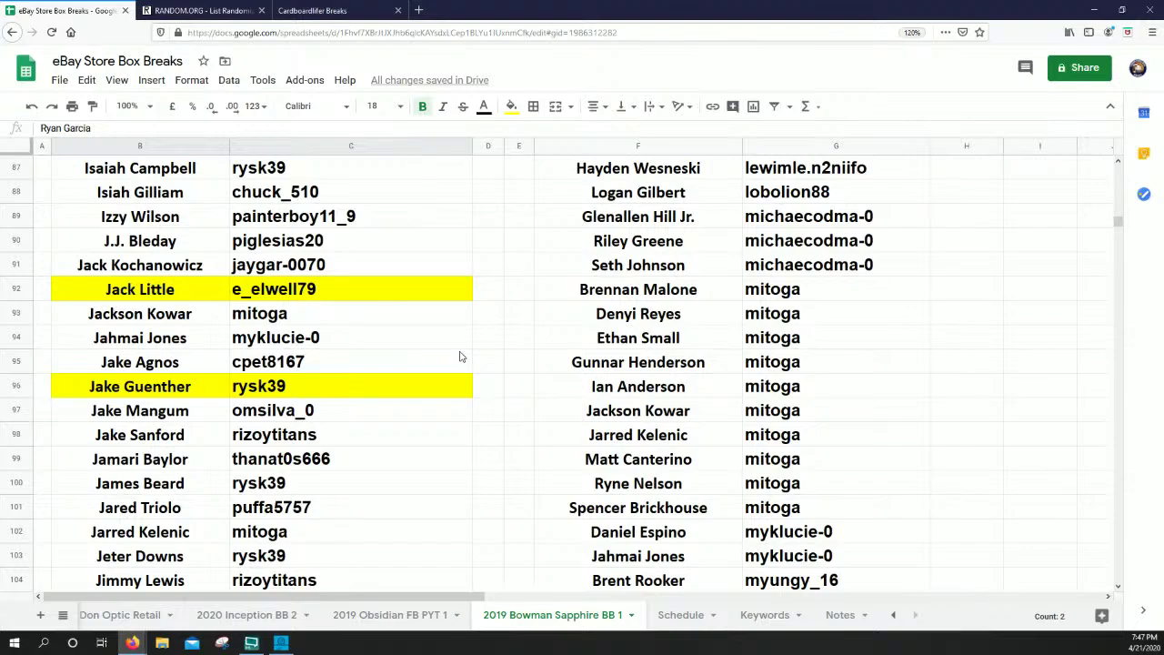
drag(173, 435, 263, 438)
click(511, 106)
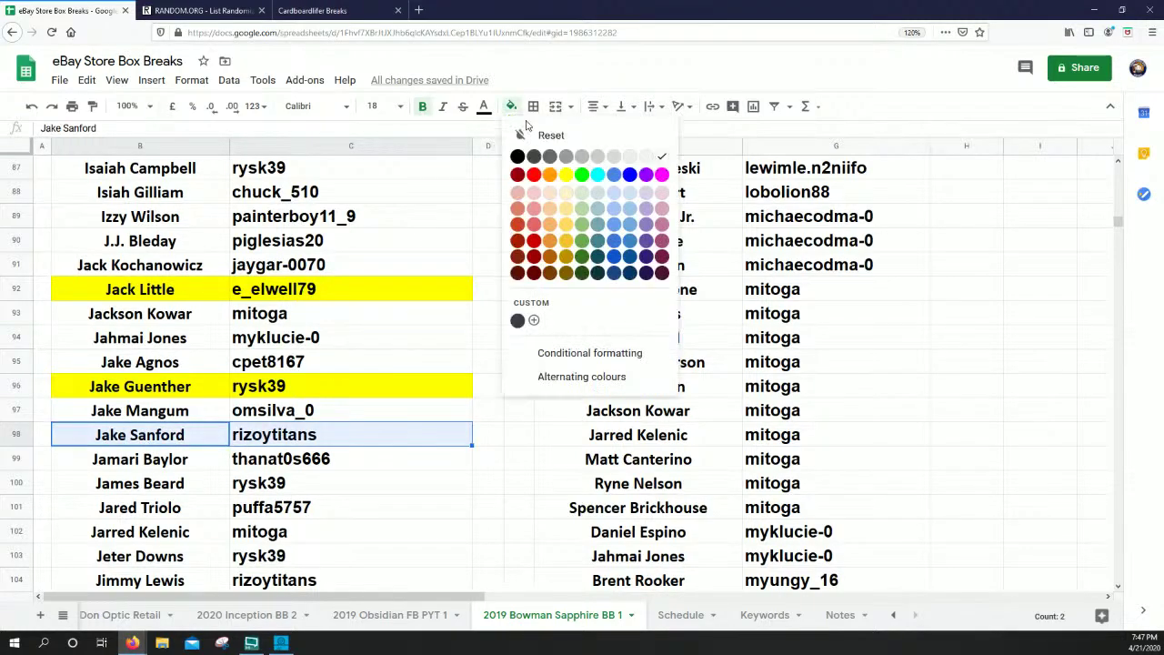
click(566, 175)
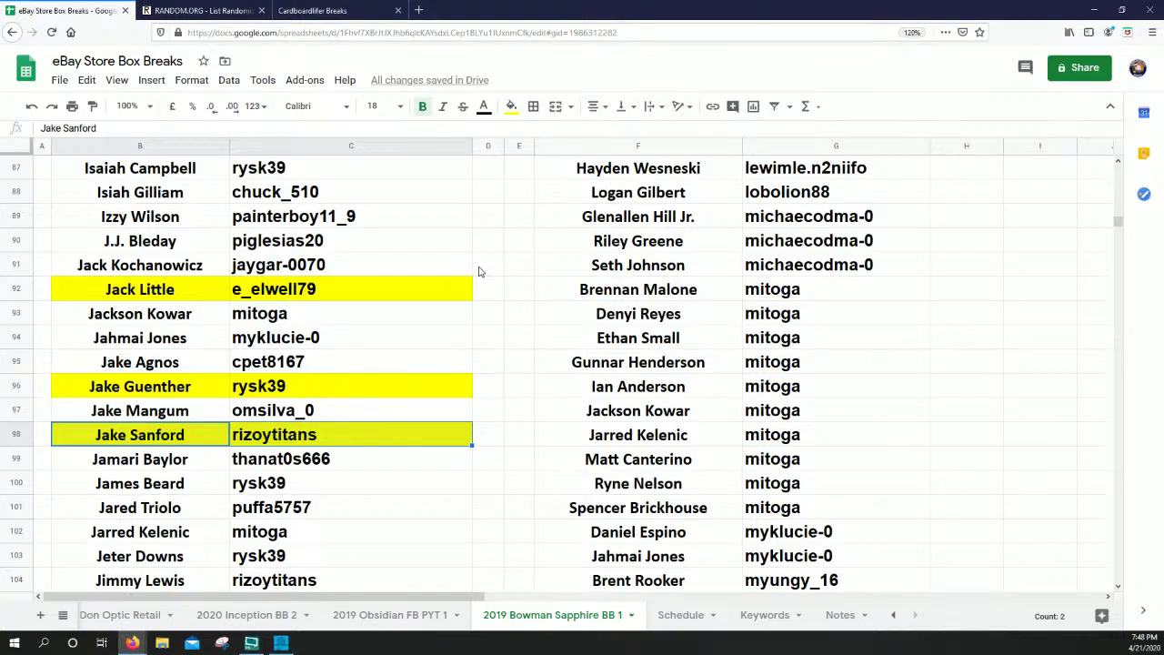
Fill the Ethan Hankins player and buyer cells B67:C67 with yellow
scroll(421, 303, up, 6)
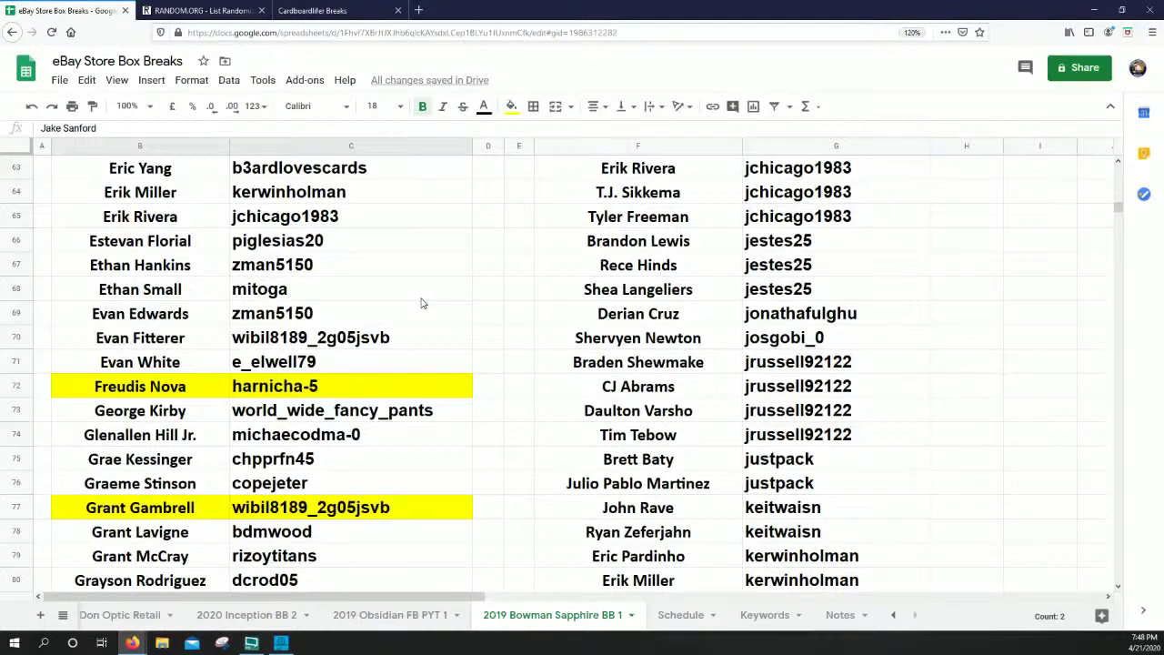
scroll(421, 303, up, 2)
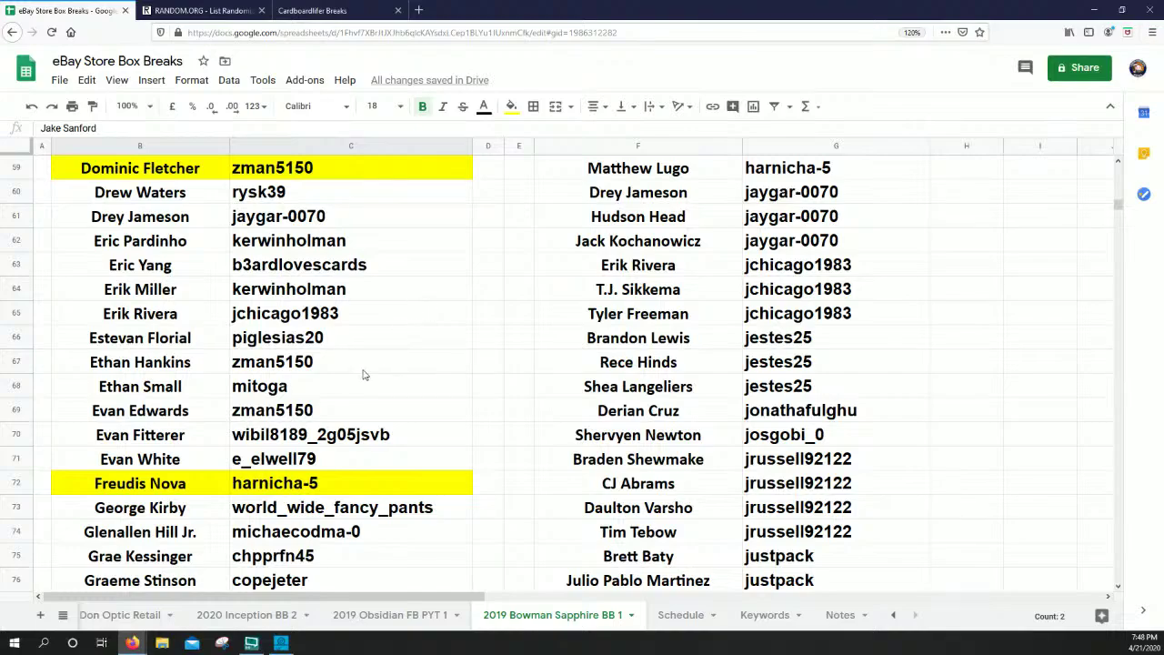
drag(169, 361, 286, 364)
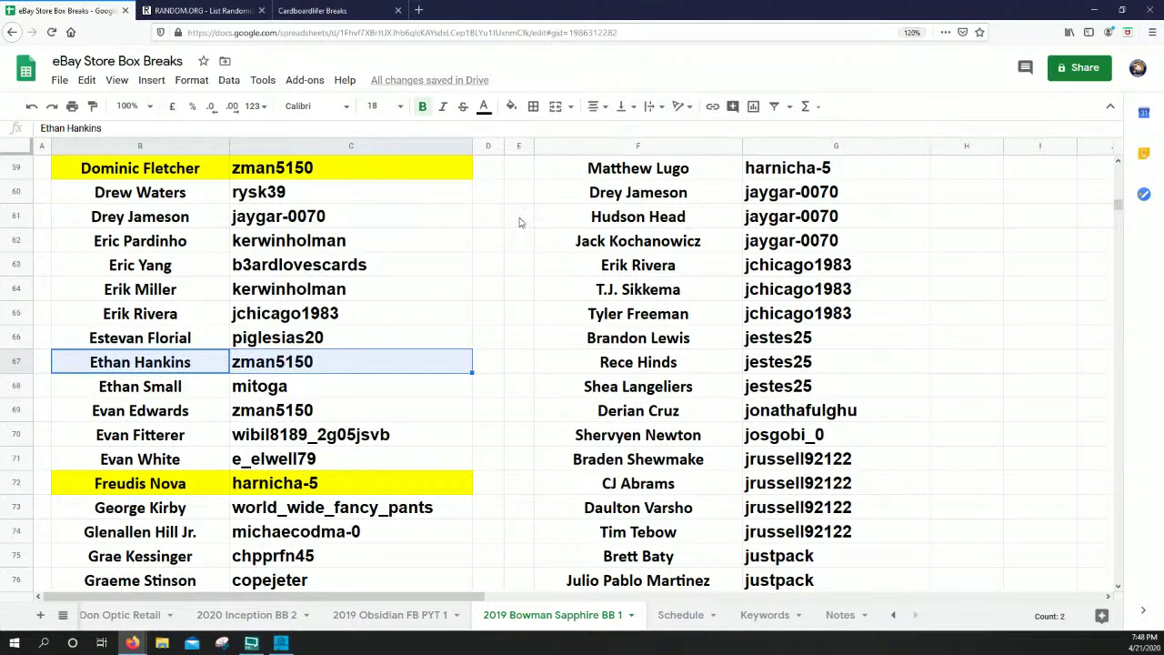
click(512, 106)
click(565, 175)
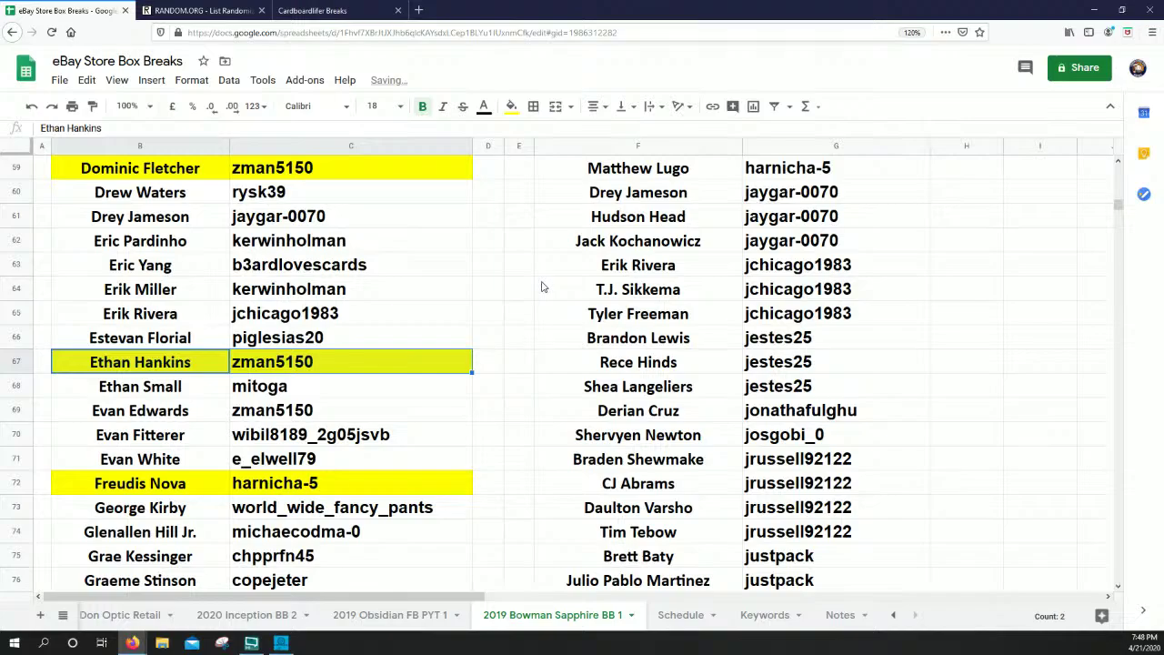
Fill the Ryan Weathers player and buyer cells B170:C170 with yellow
scroll(424, 387, down, 15)
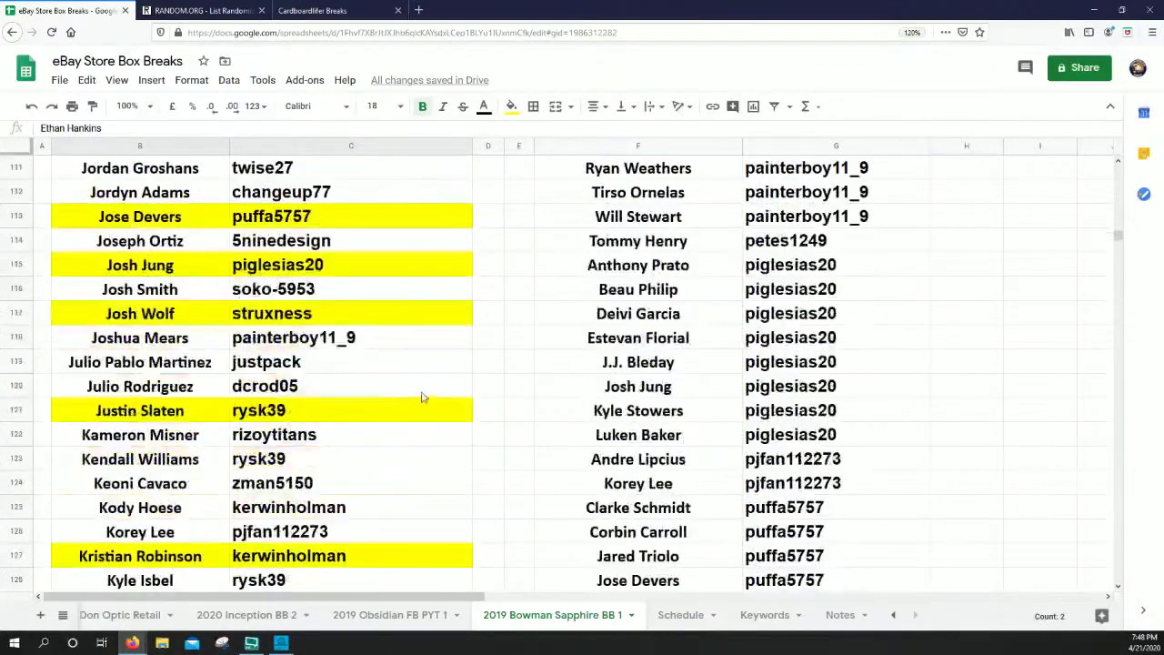
scroll(424, 394, down, 15)
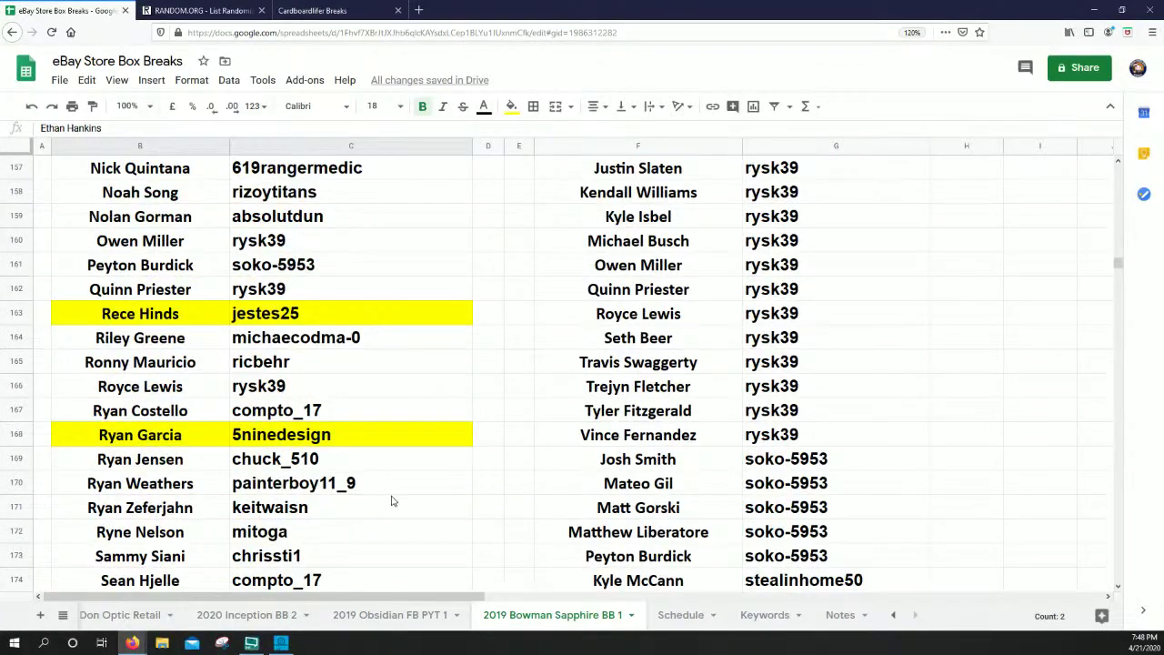
drag(192, 494, 285, 486)
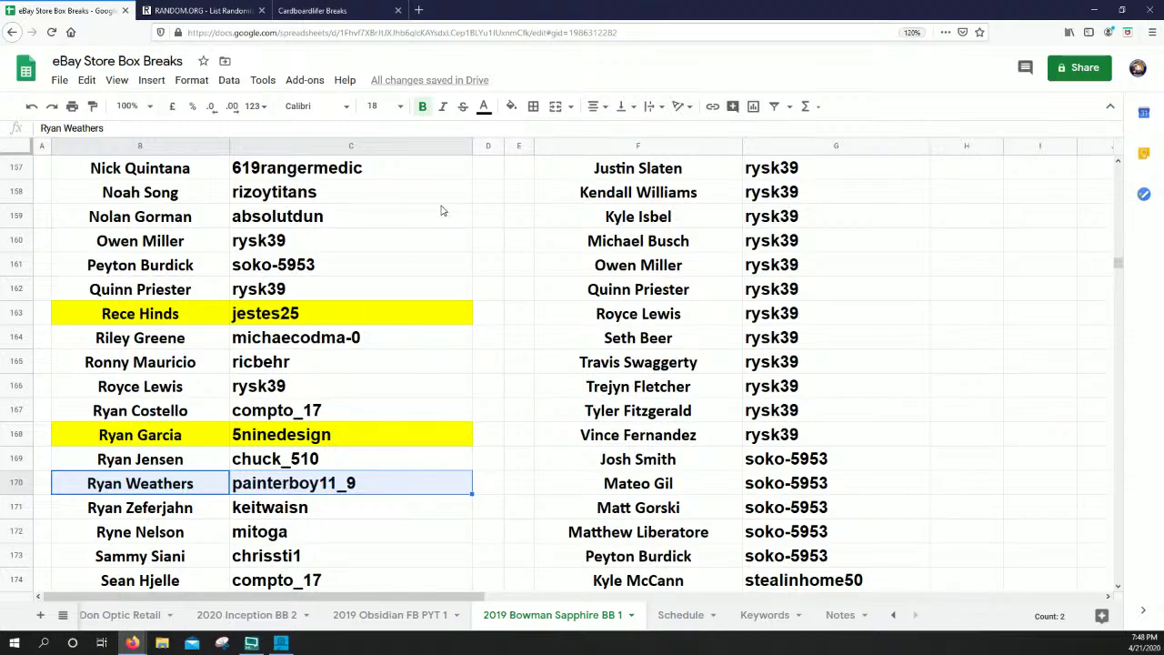
click(511, 106)
click(560, 173)
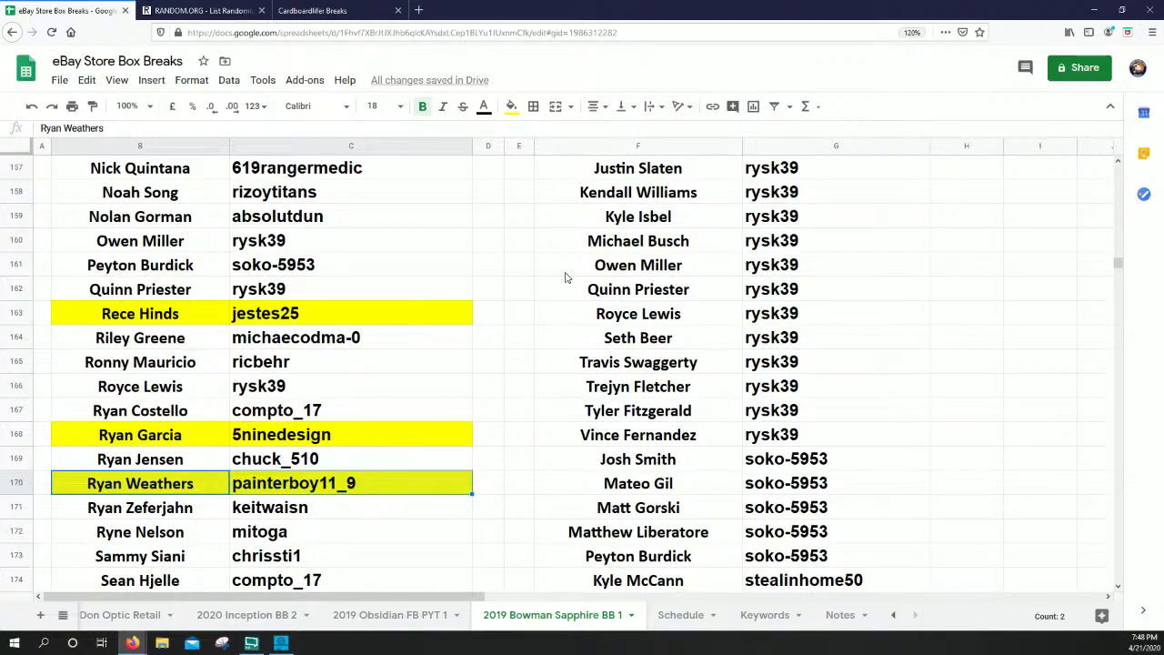
Fill the Blake Walston player and buyer cells B21:C21 with yellow
scroll(355, 373, up, 20)
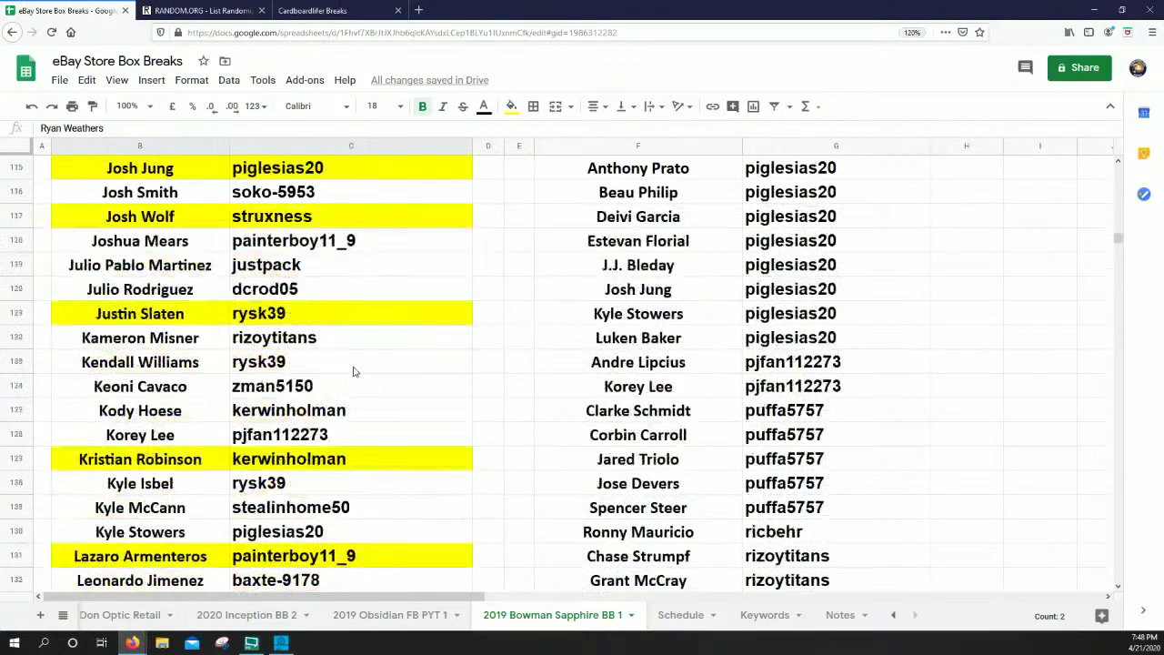
scroll(355, 363, up, 13)
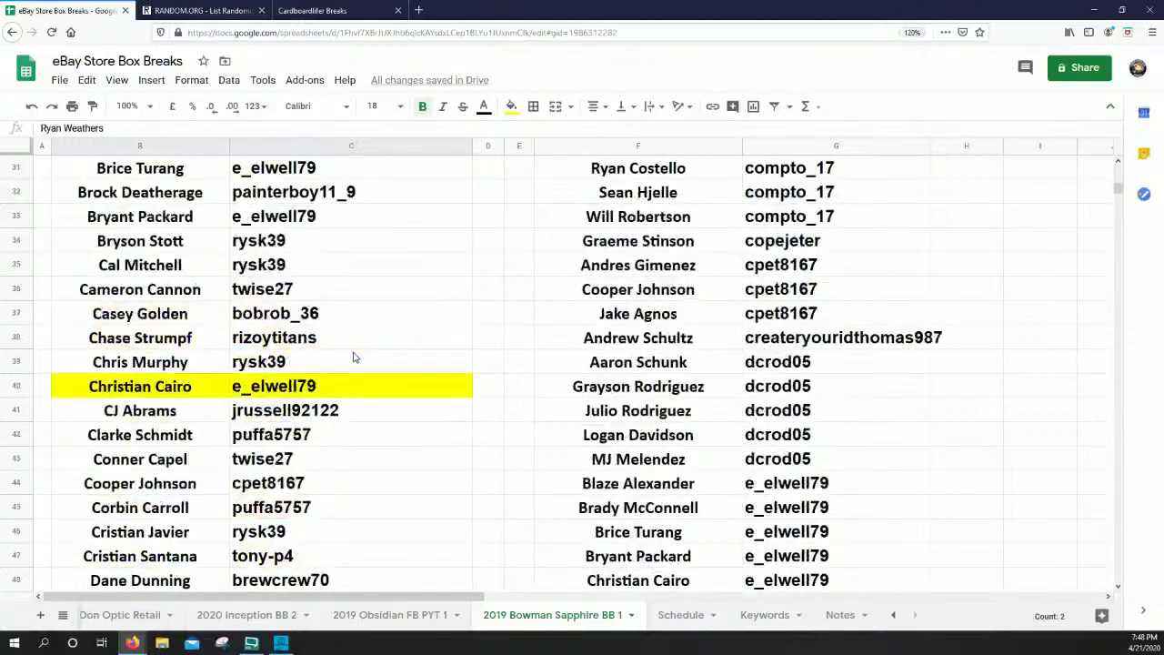
scroll(355, 357, up, 1)
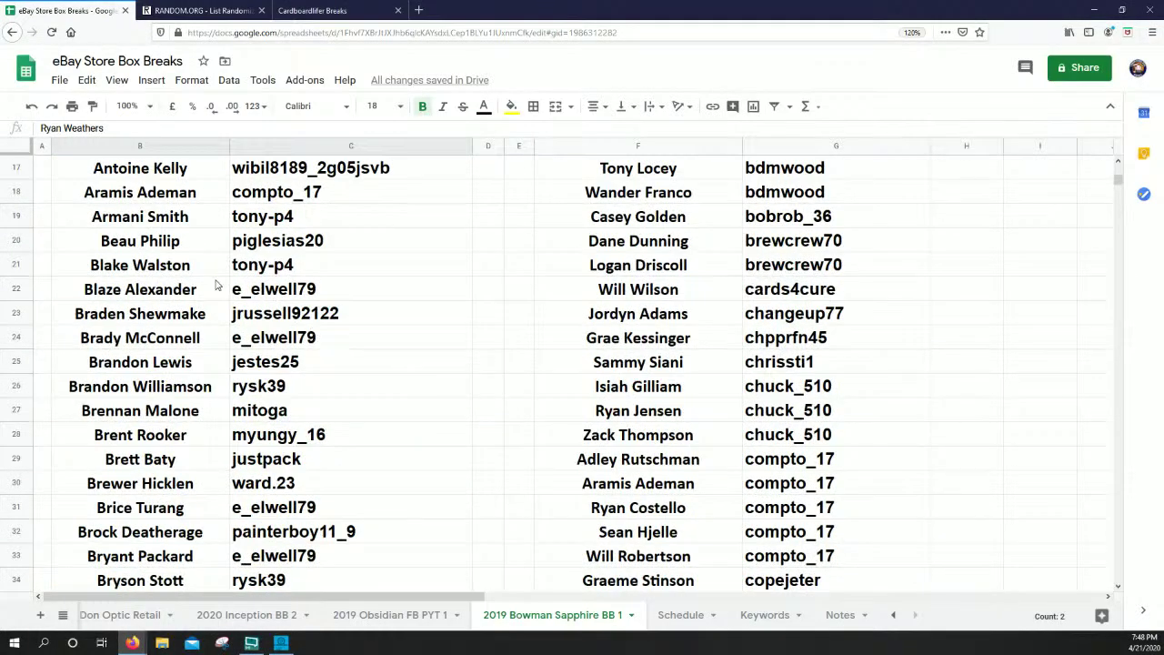
drag(159, 266, 302, 275)
click(511, 105)
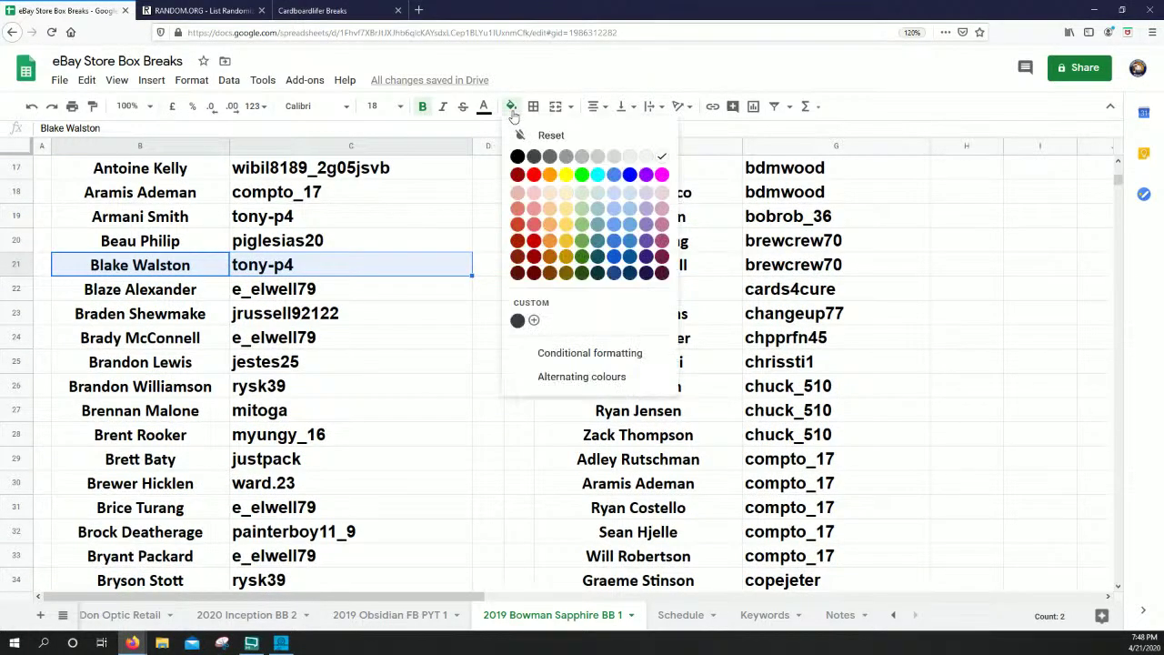
click(563, 175)
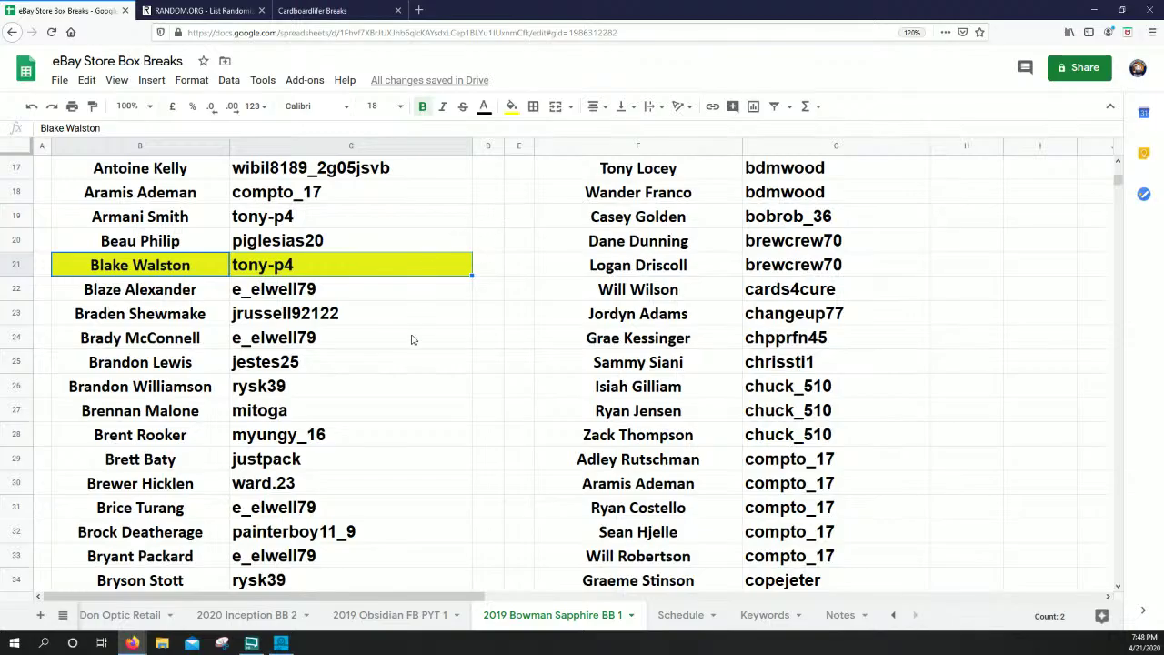
Fill the Will Wilson player and buyer cells B200:C200 with yellow
scroll(409, 331, down, 20)
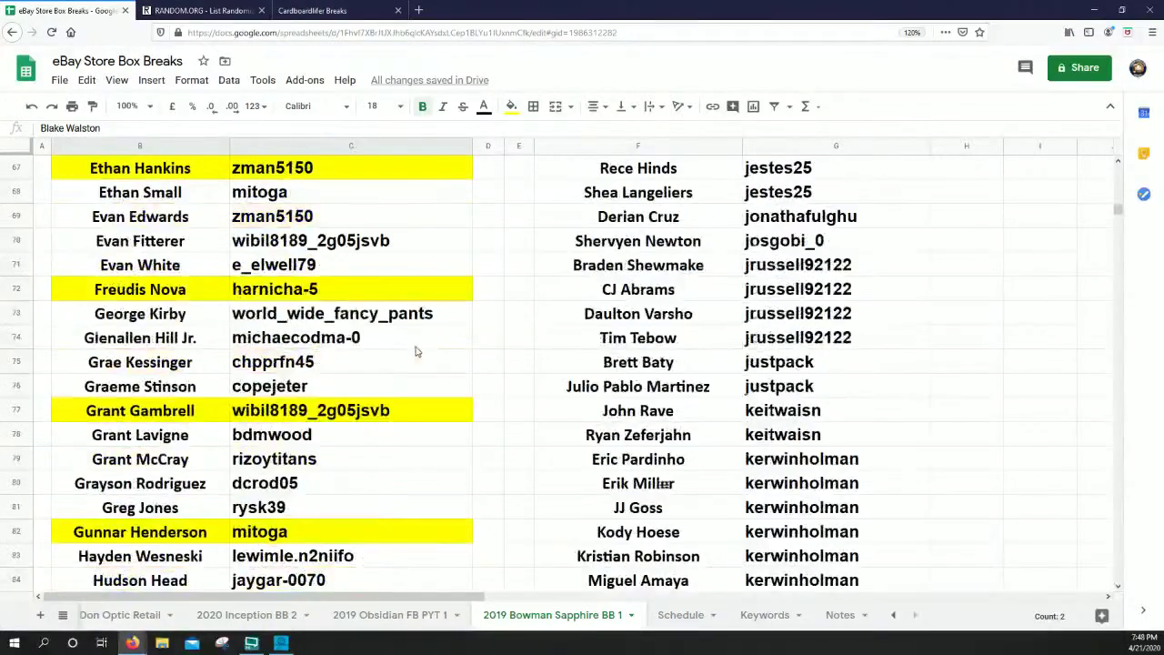
scroll(423, 364, down, 20)
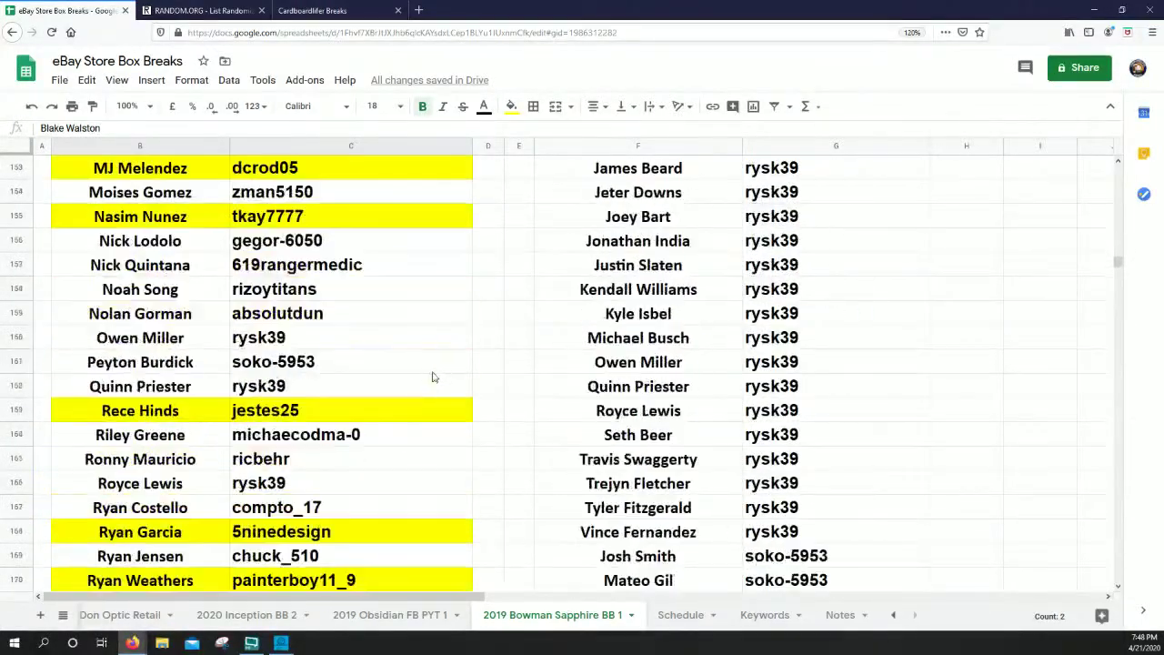
scroll(434, 376, down, 4)
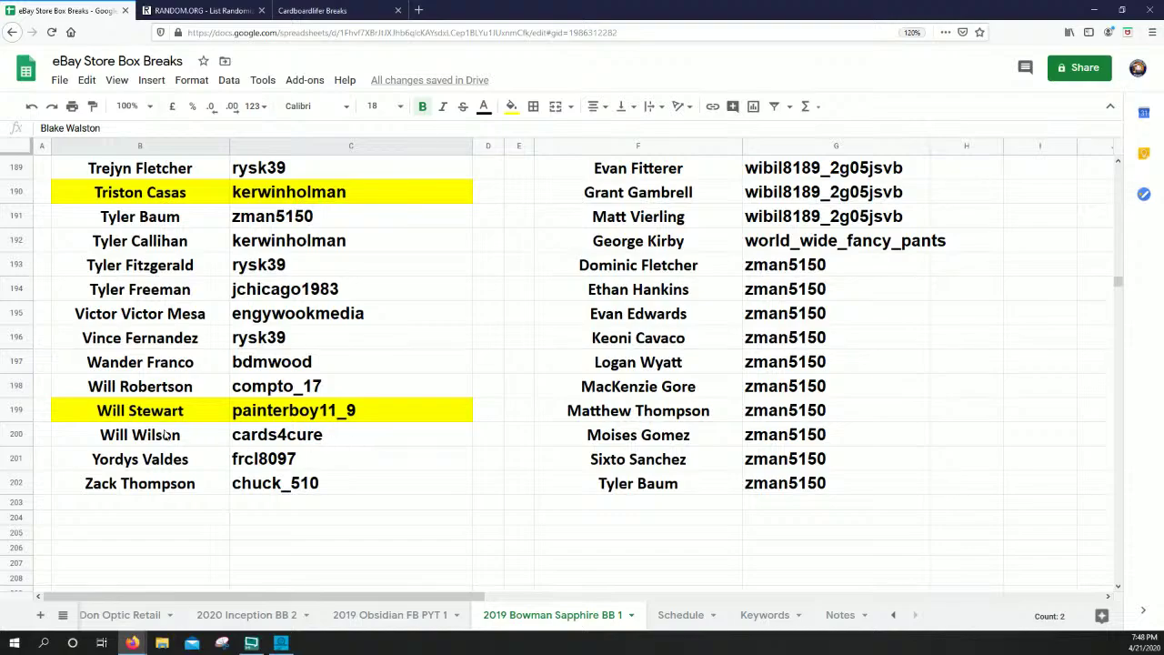
drag(166, 435, 293, 438)
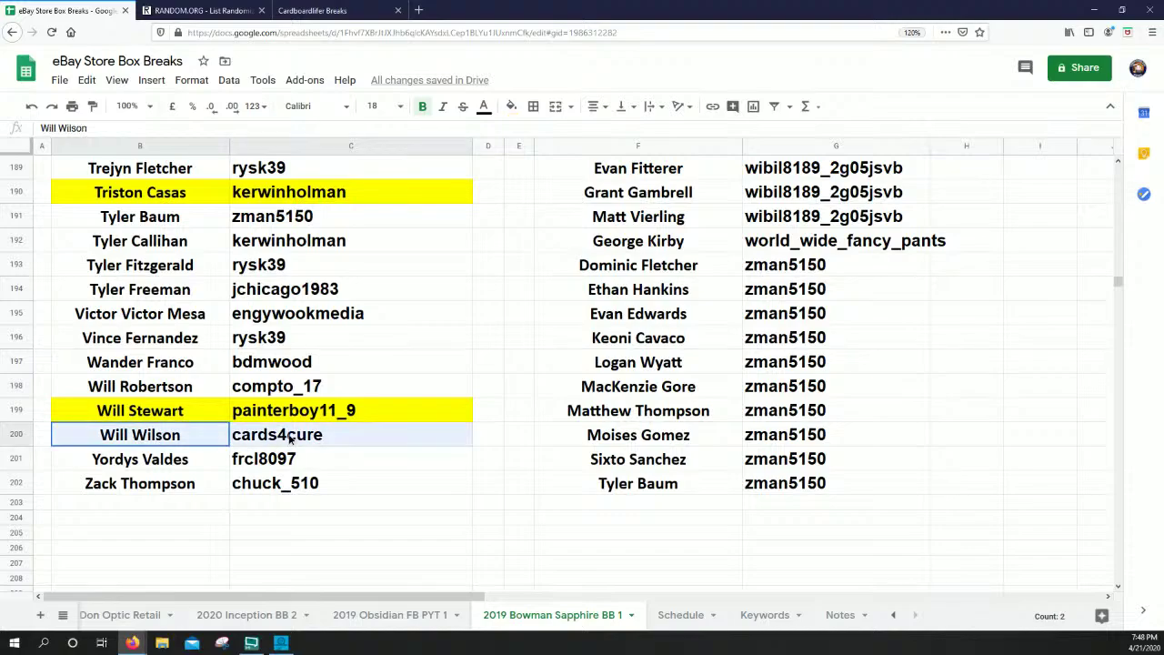
click(511, 106)
click(565, 177)
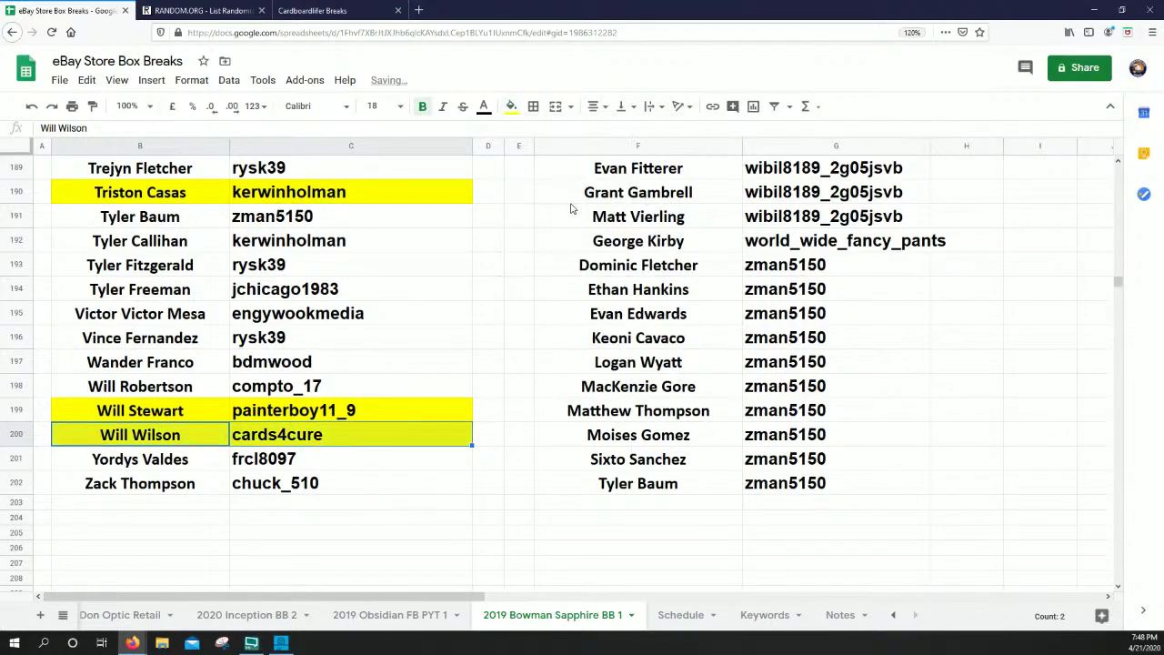